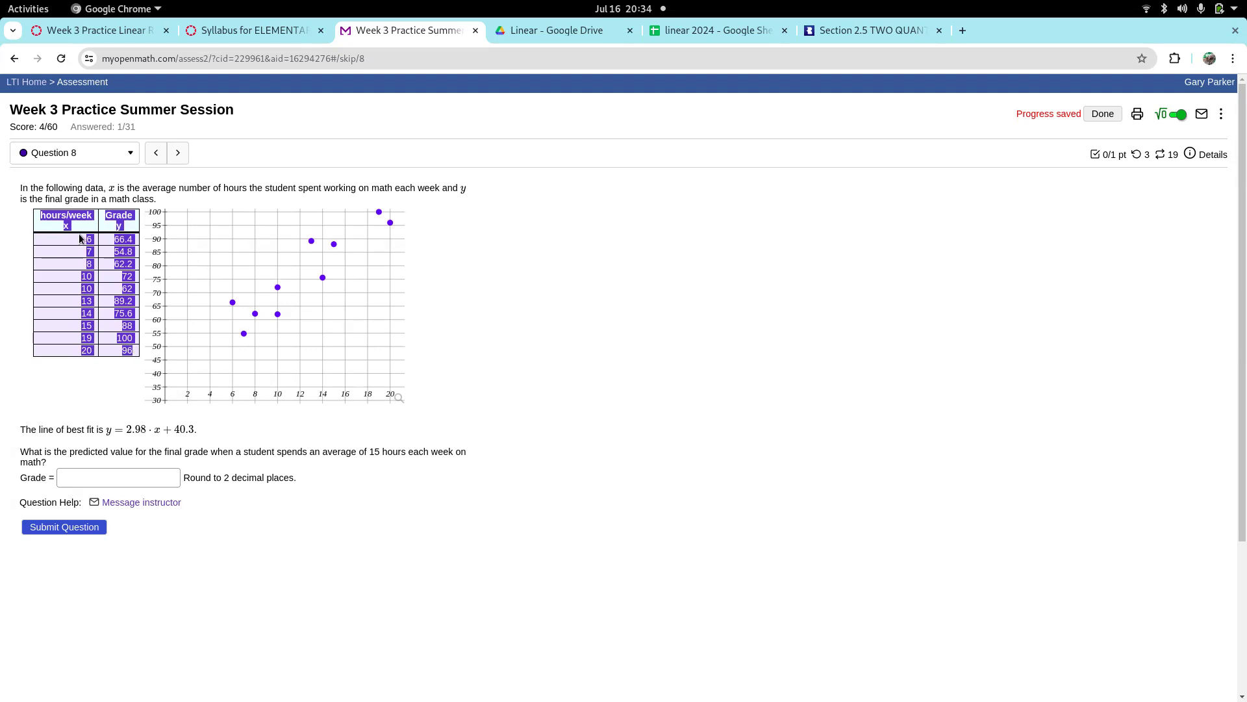
# Copy the hours/week and Grade data table from Question 8 into the linear 2024 spreadsheet in Google Sheets, starting at cell A1
pyautogui.click(72, 187)
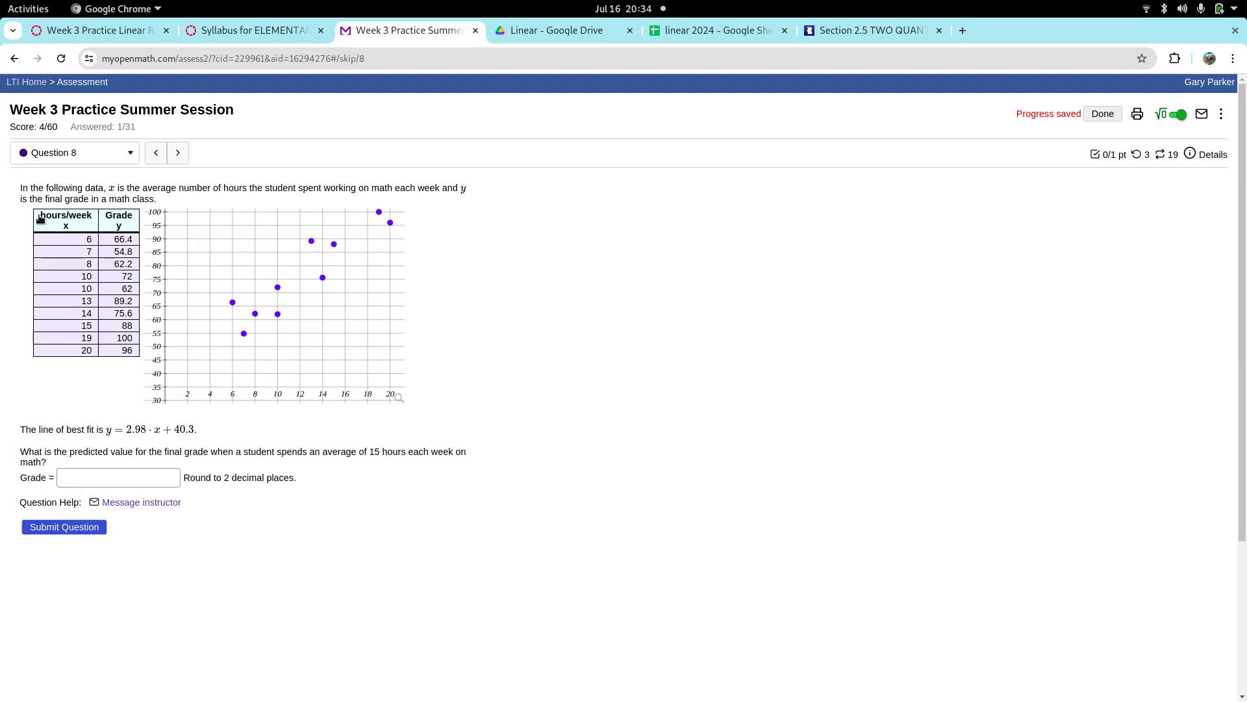
pyautogui.moveTo(40, 219); pyautogui.dragTo(125, 351)
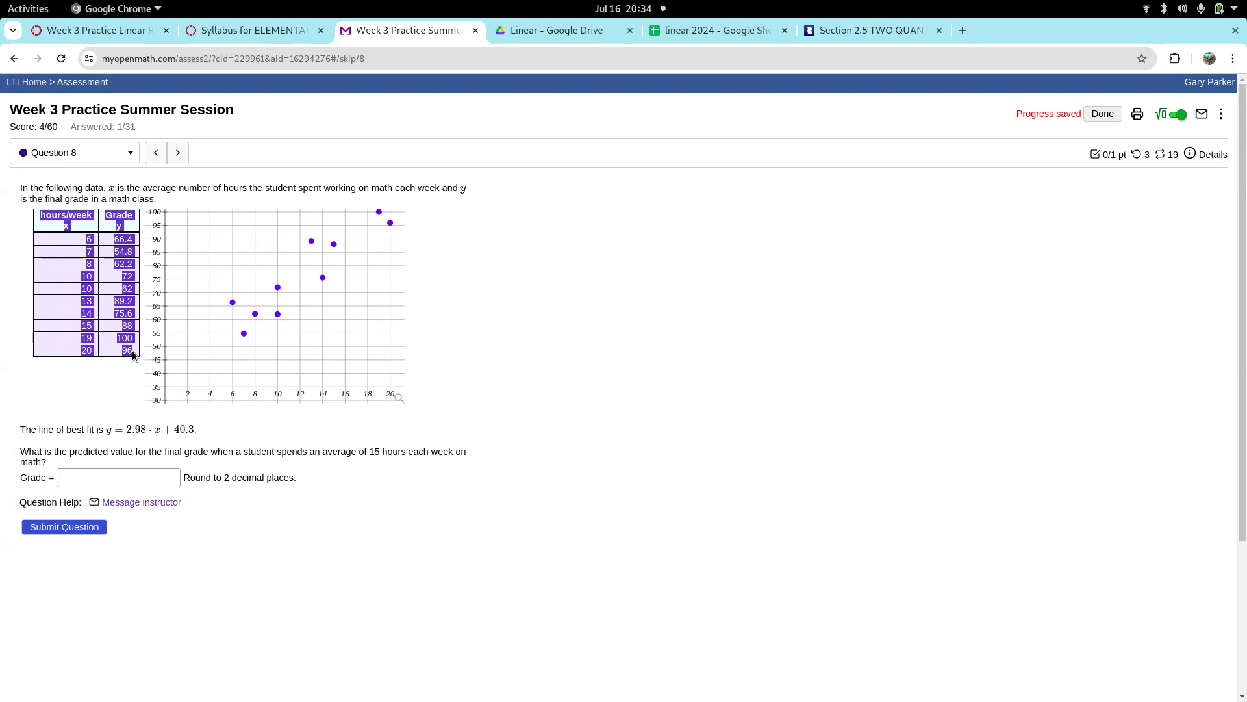
pyautogui.click(675, 30)
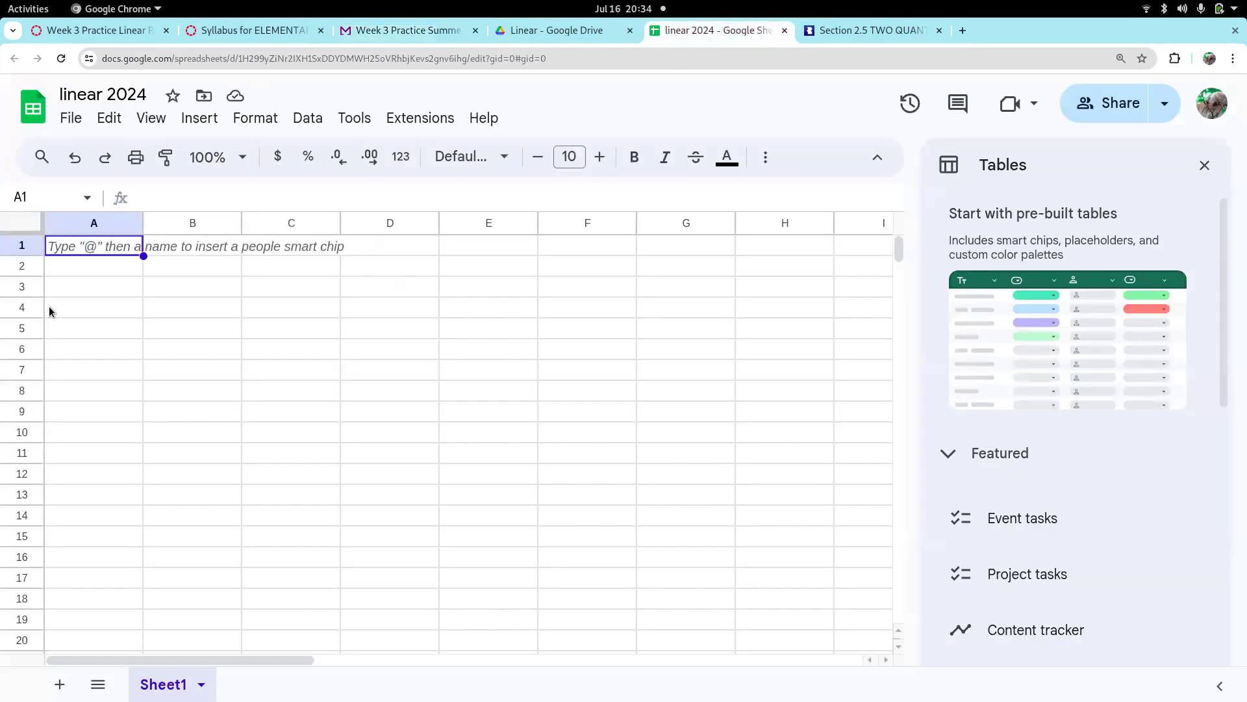
pyautogui.hotkey('ctrl', 'v')
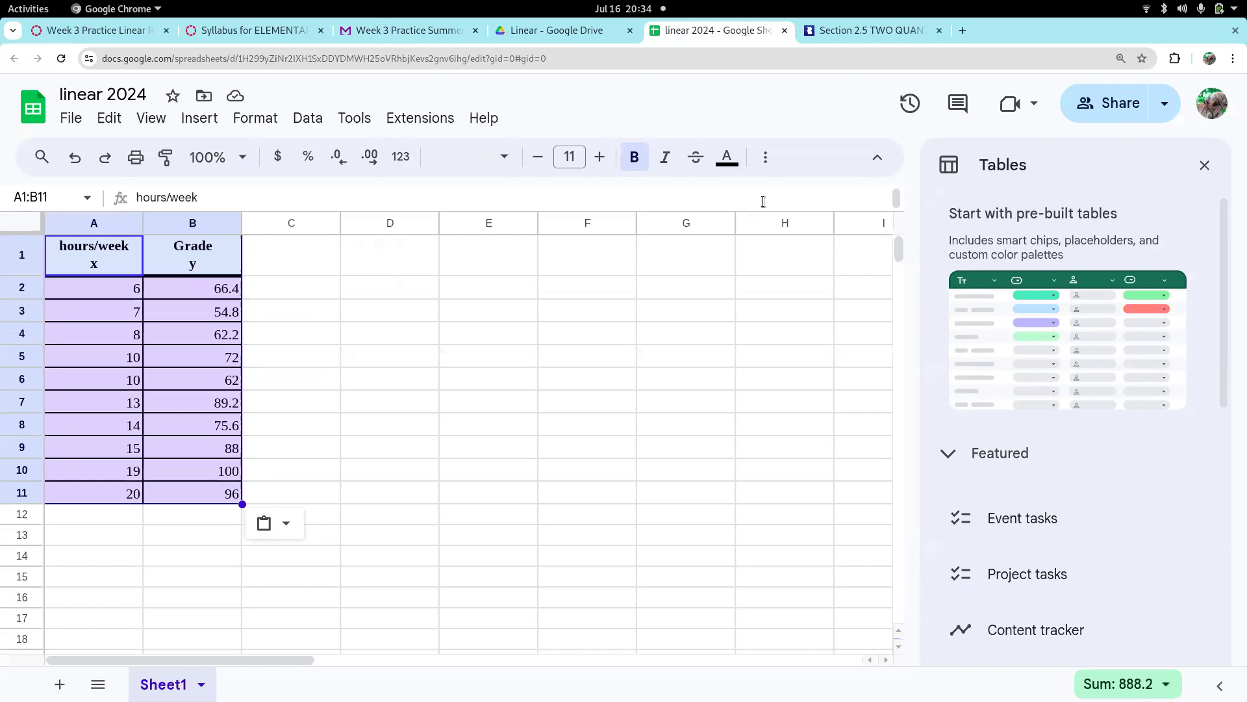
pyautogui.click(1205, 167)
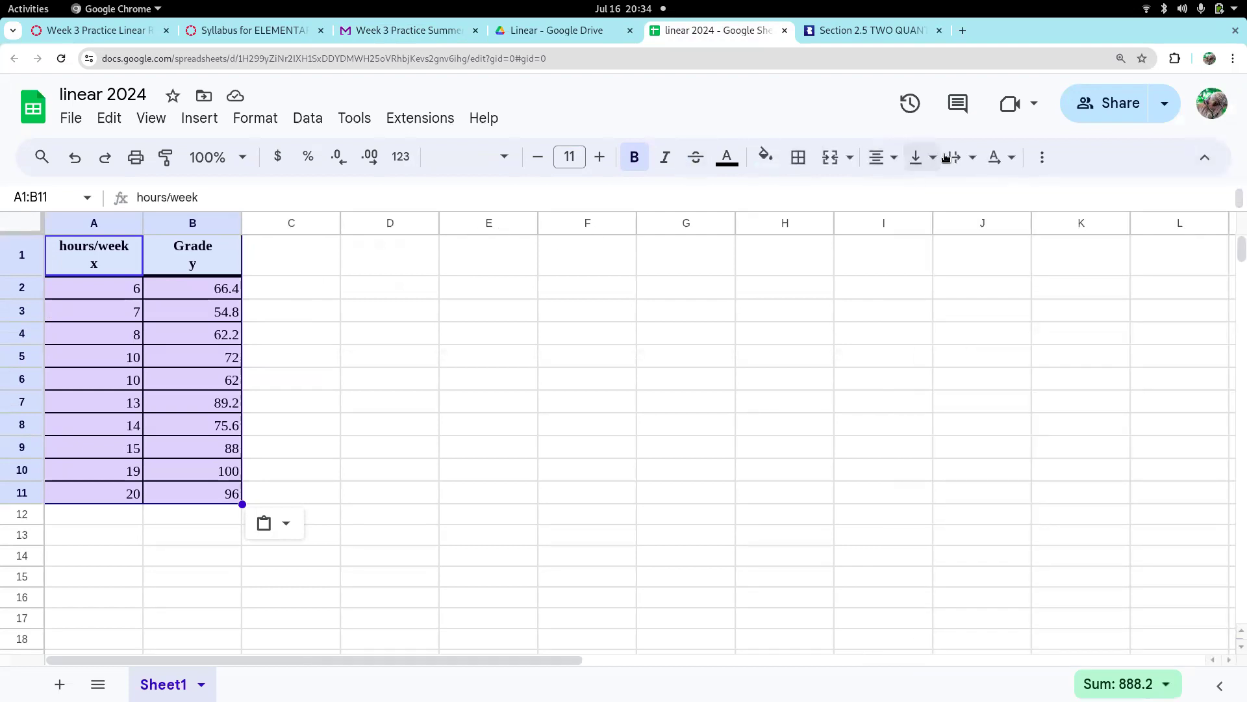
# Insert a scatter chart of the data in A1:B11 and place it beside the table
pyautogui.click(1039, 159)
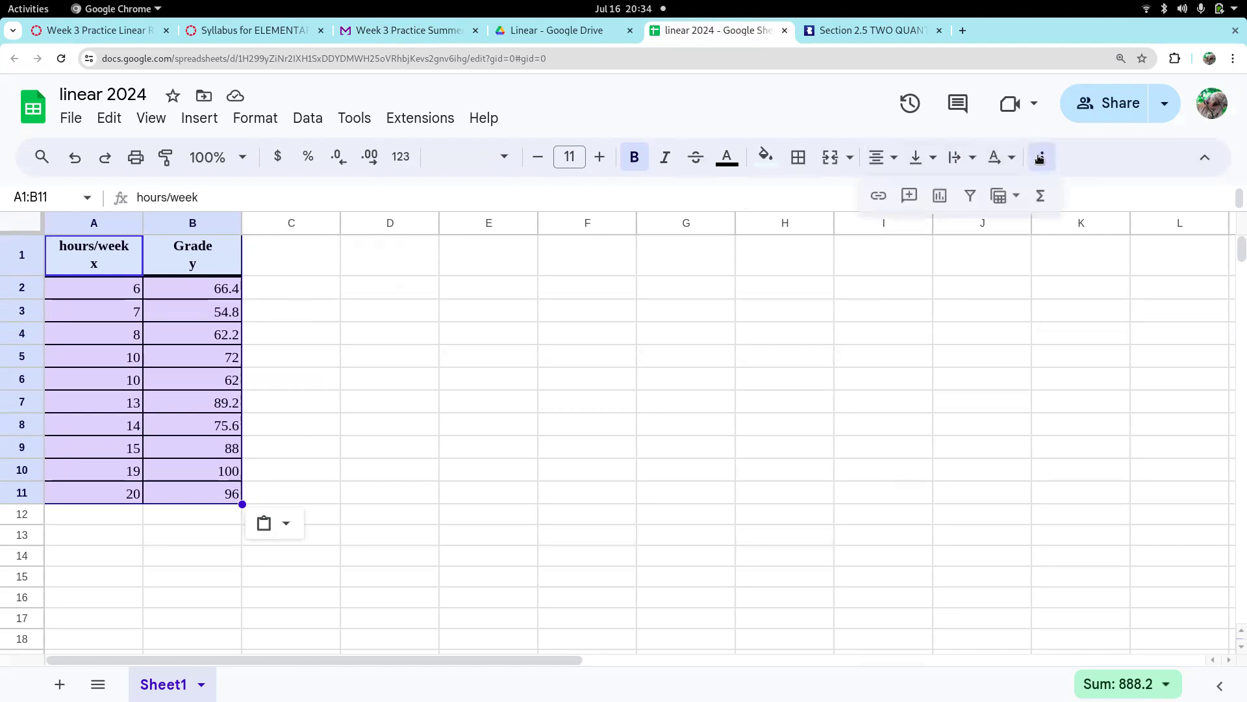
pyautogui.click(941, 196)
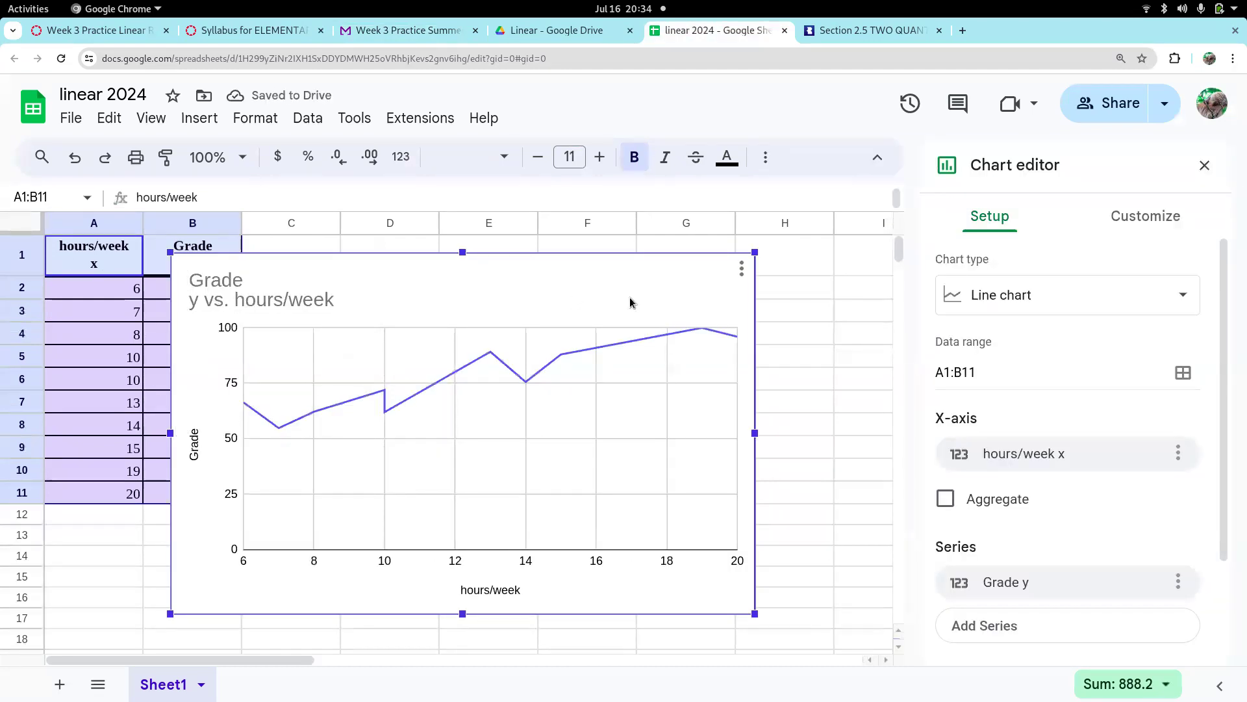
pyautogui.moveTo(462, 267); pyautogui.dragTo(586, 267)
pyautogui.click(1064, 295)
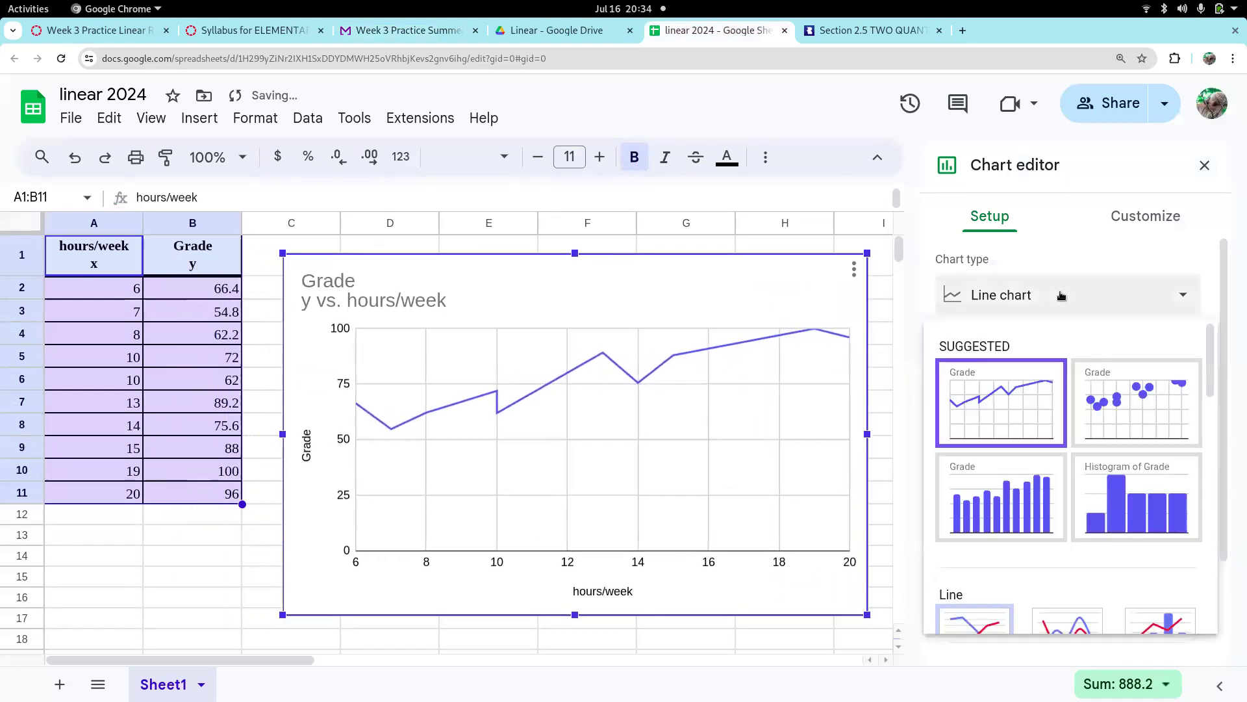
pyautogui.click(1137, 409)
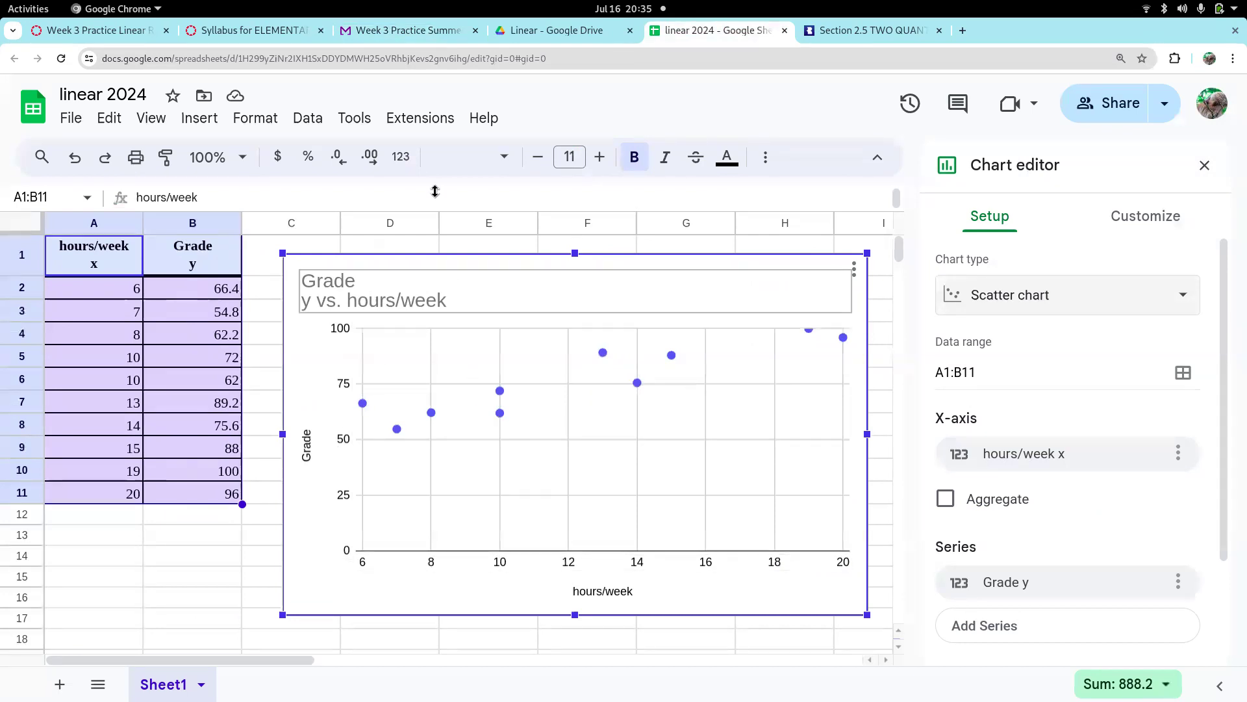
# Compare the scatter chart with the plot in Question 8, and make the chart narrower and shift it slightly down
pyautogui.click(411, 33)
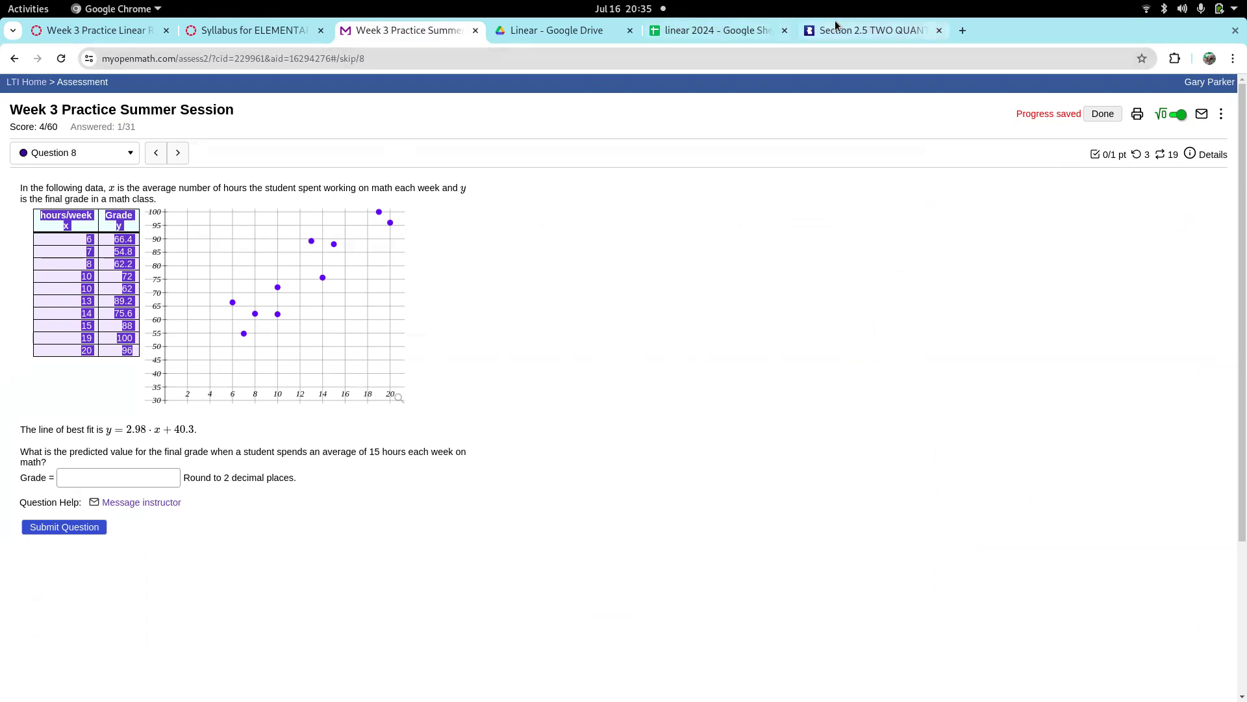
pyautogui.click(707, 32)
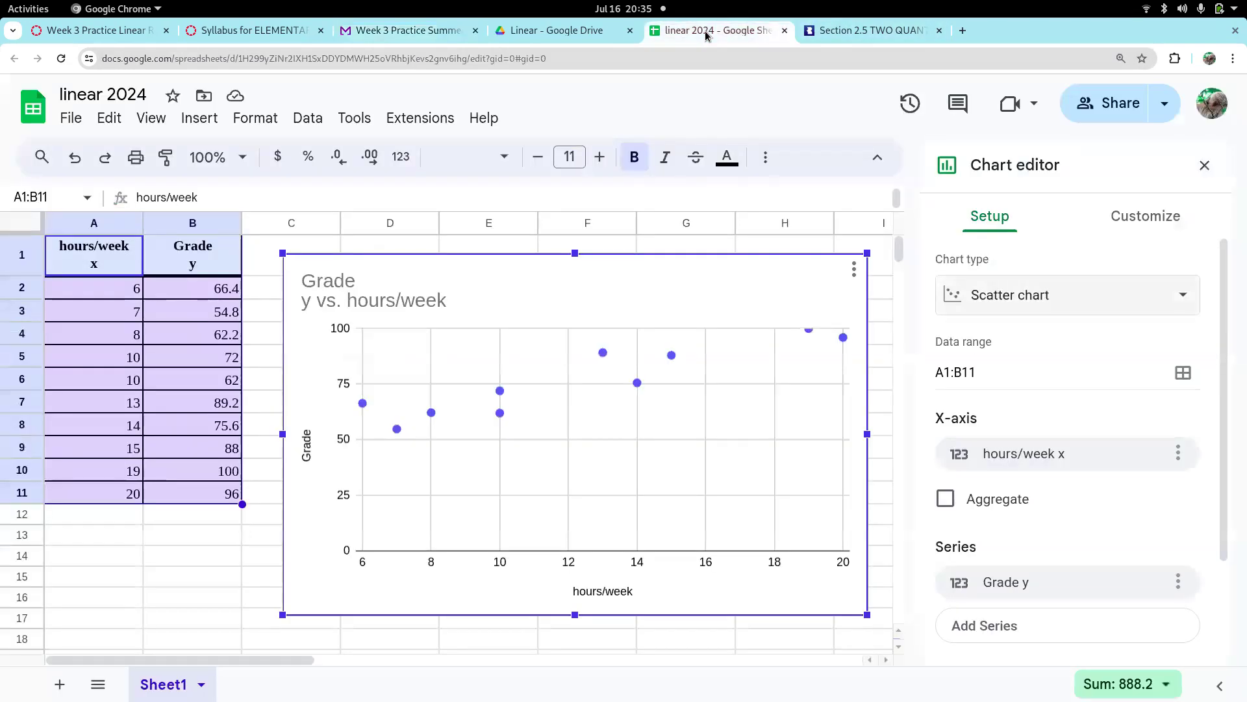
pyautogui.moveTo(864, 432); pyautogui.dragTo(726, 432)
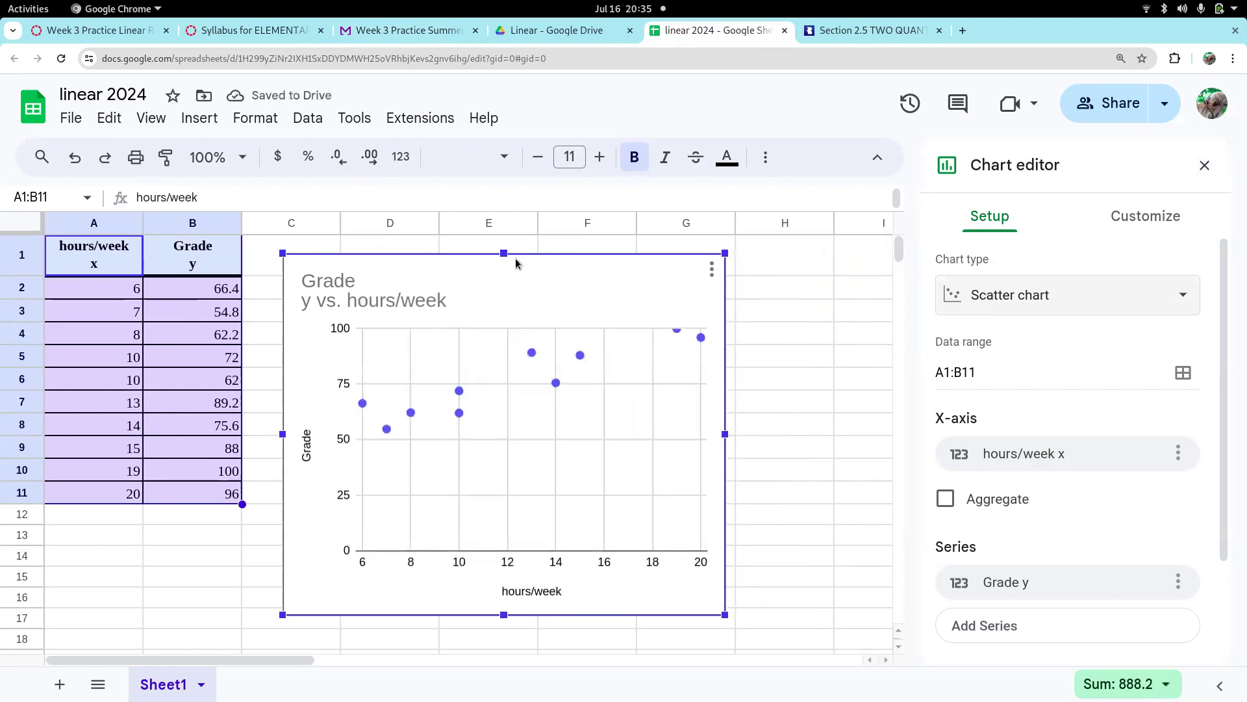
pyautogui.moveTo(564, 262); pyautogui.dragTo(581, 295)
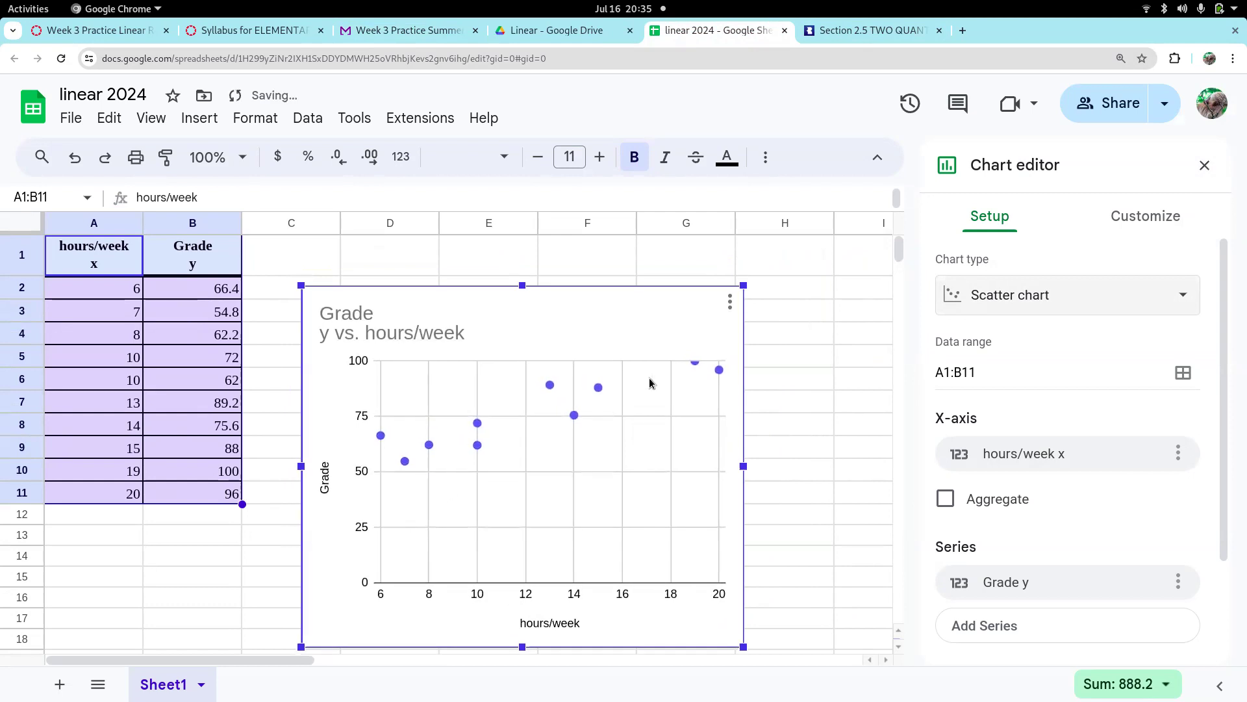
# Add a trendline to the Grade y series of the scatter chart
pyautogui.click(1133, 217)
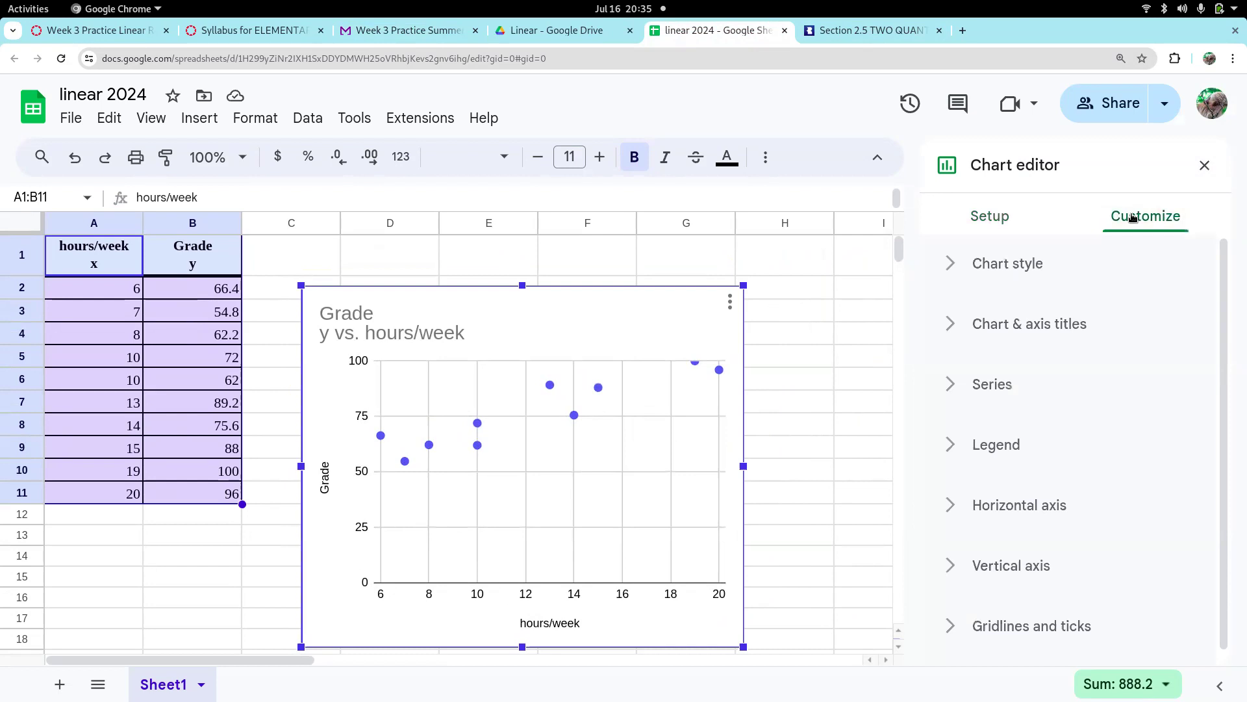
pyautogui.click(993, 385)
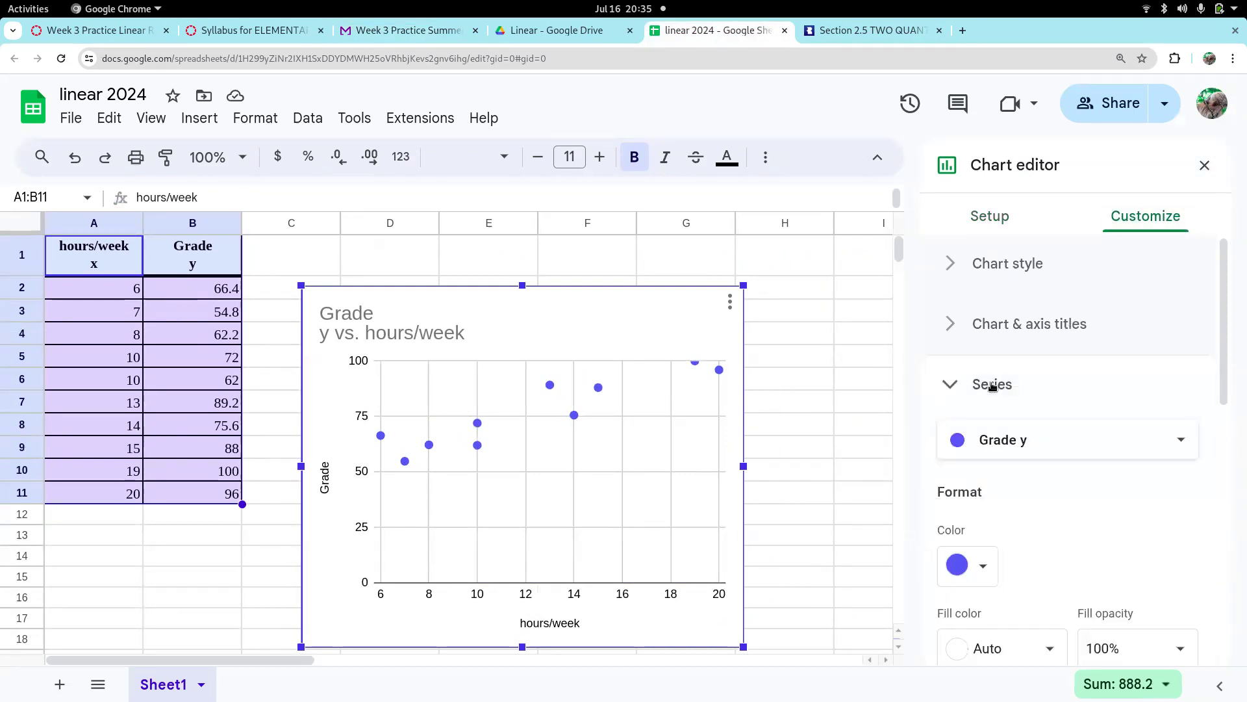
pyautogui.scroll(-5, 992, 386)
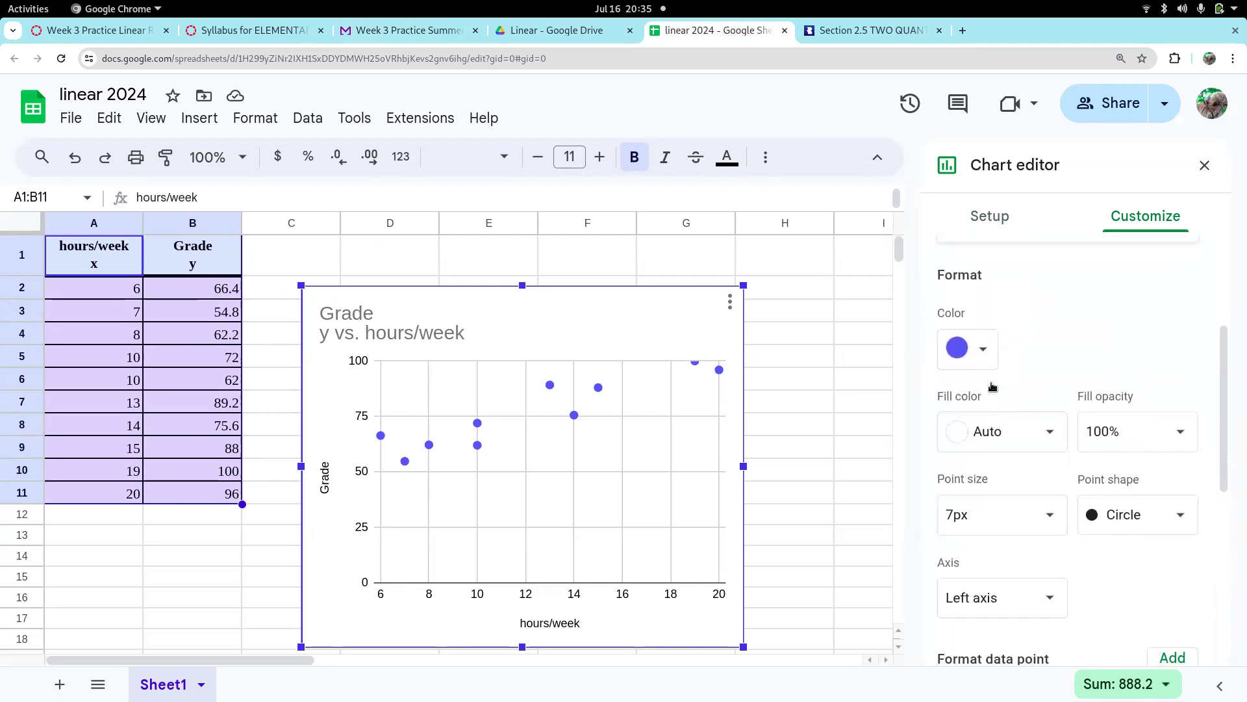
pyautogui.scroll(-2, 993, 386)
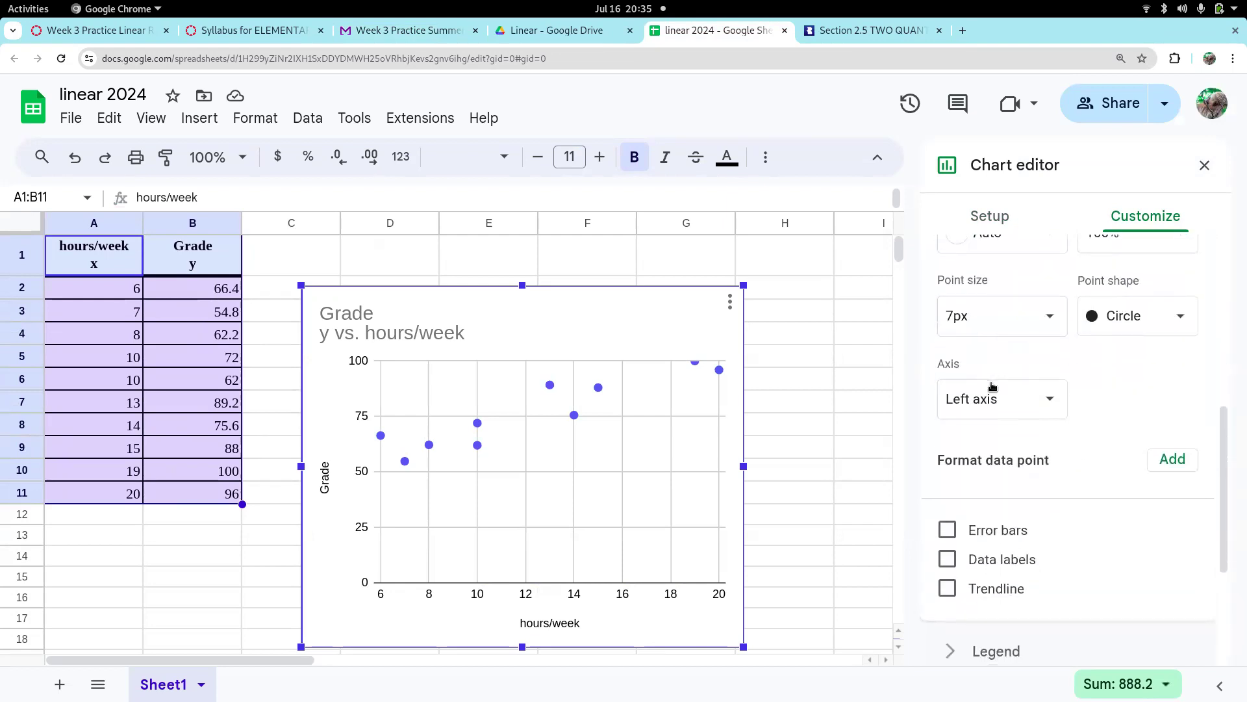
pyautogui.click(948, 584)
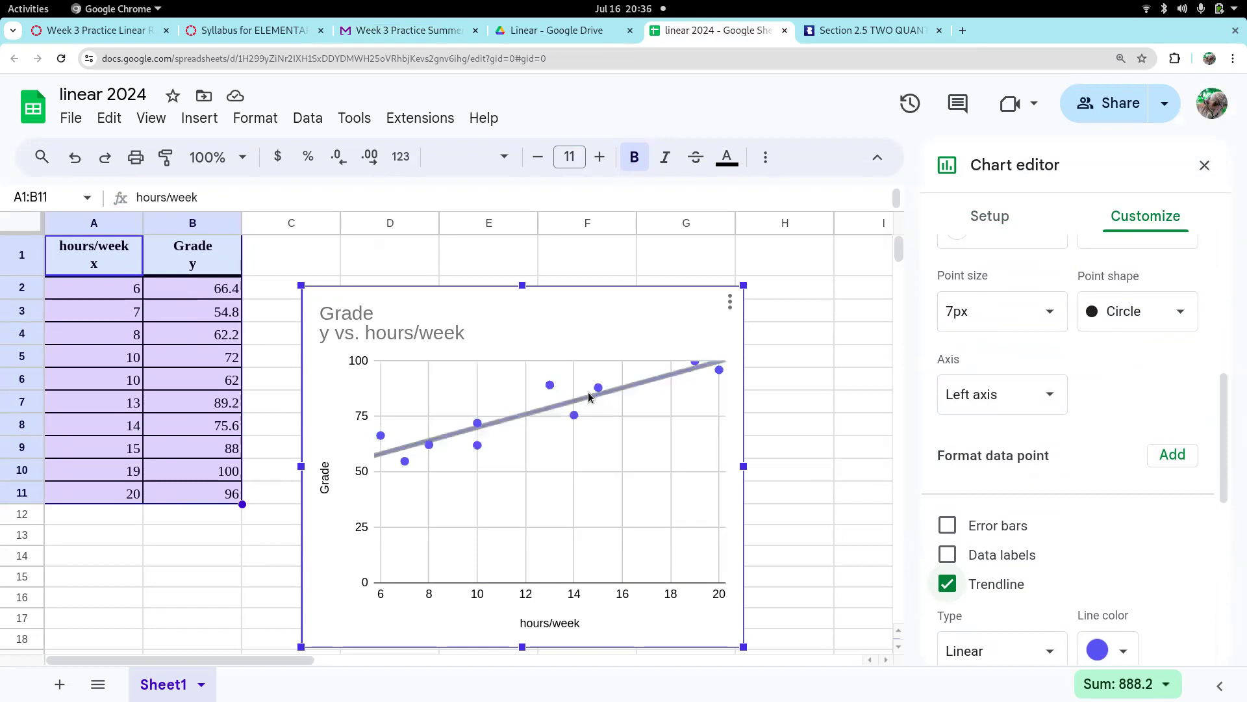
# Label the trendline with its equation and compare it with the line of best fit given in Question 8
pyautogui.scroll(-5, 1000, 492)
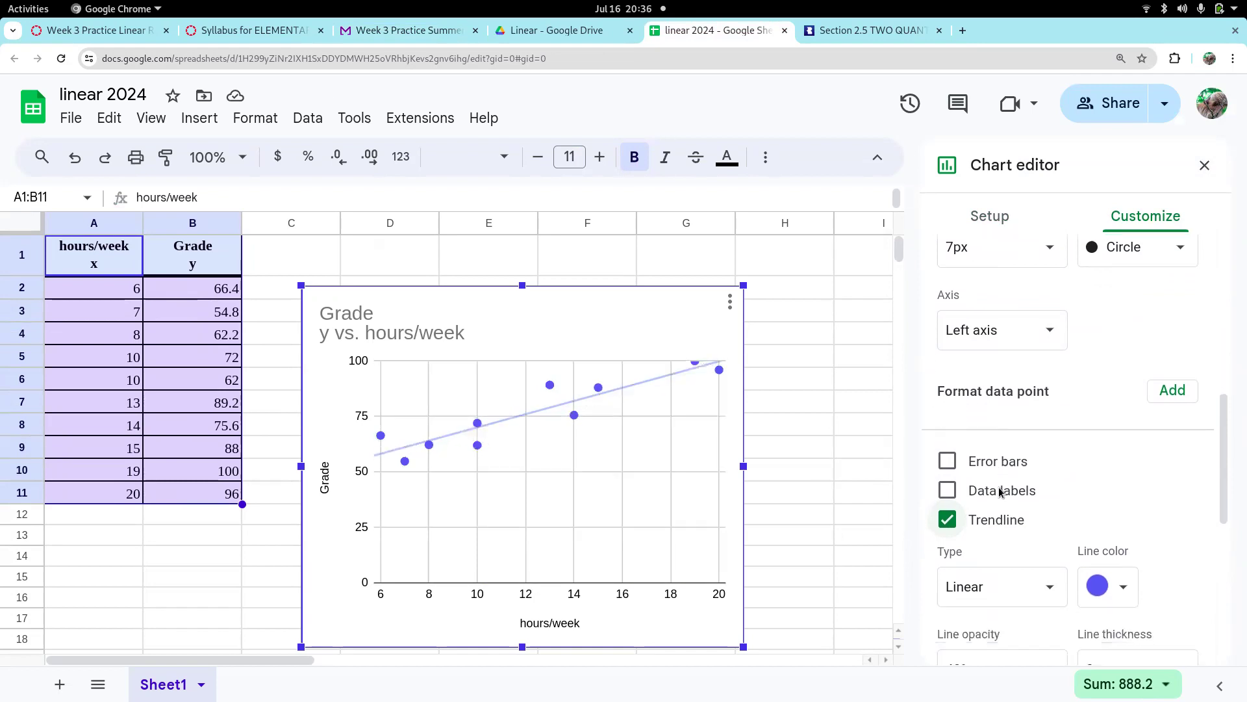
pyautogui.scroll(-3, 999, 494)
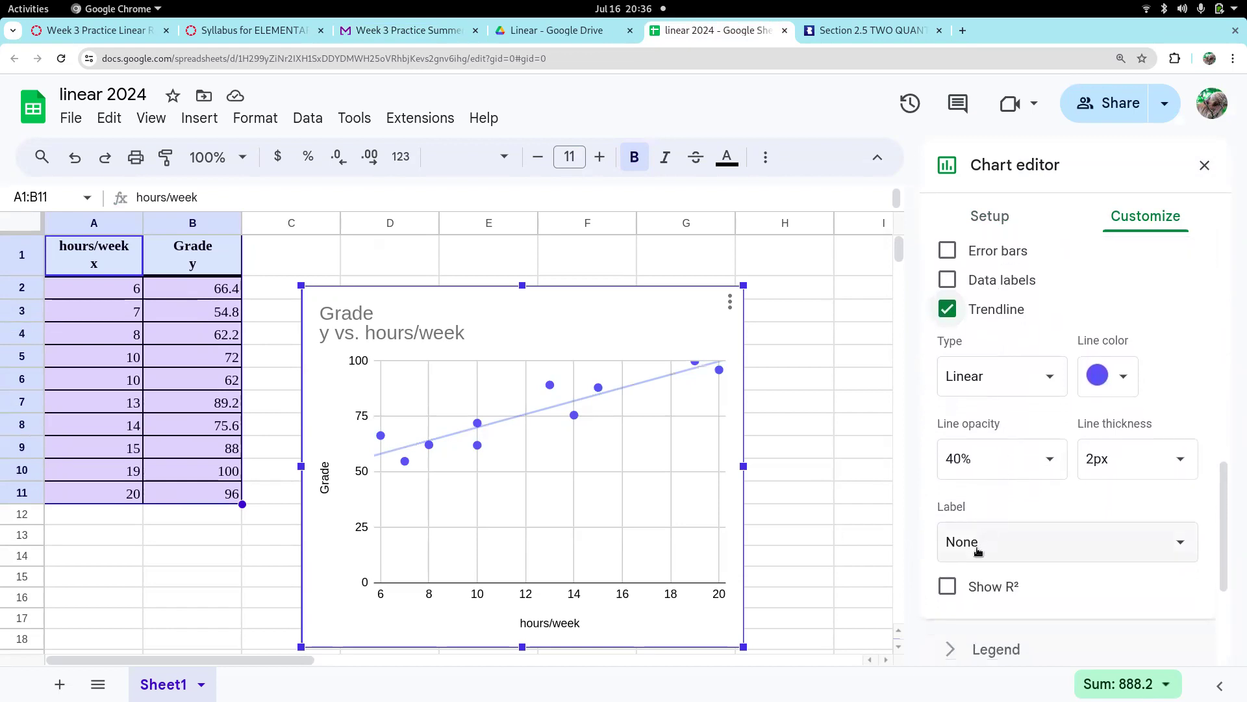
pyautogui.click(977, 550)
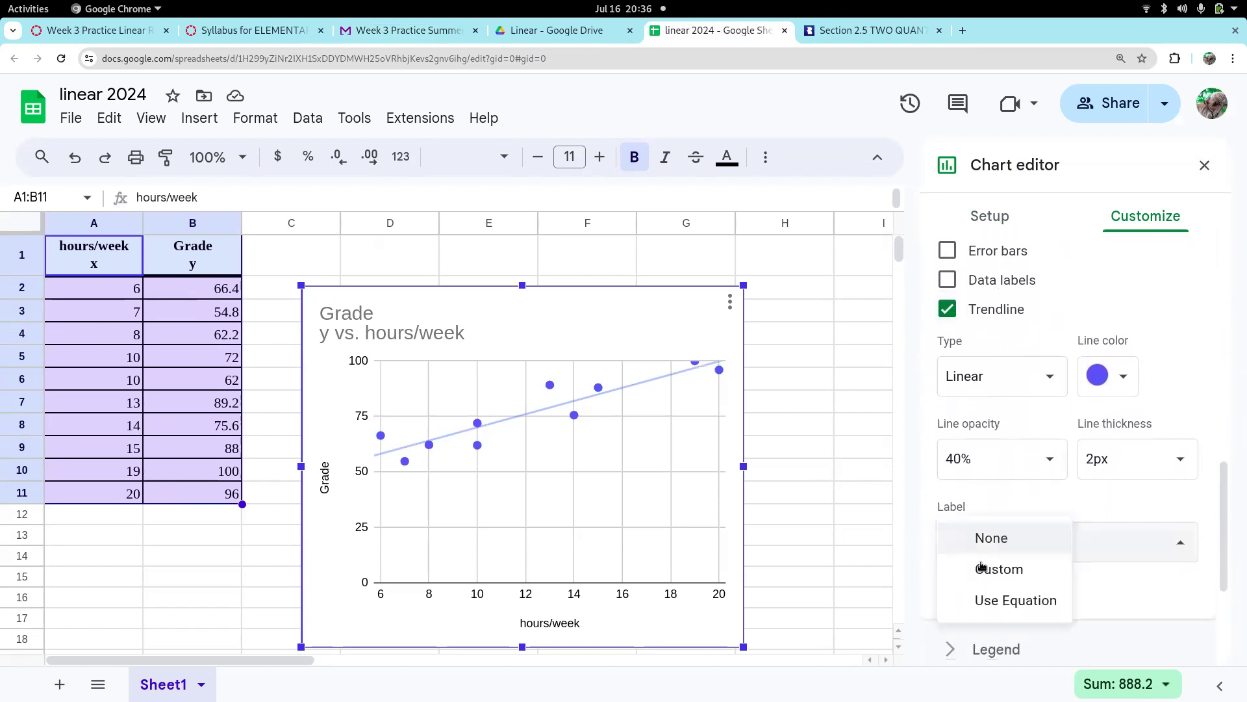
pyautogui.click(985, 599)
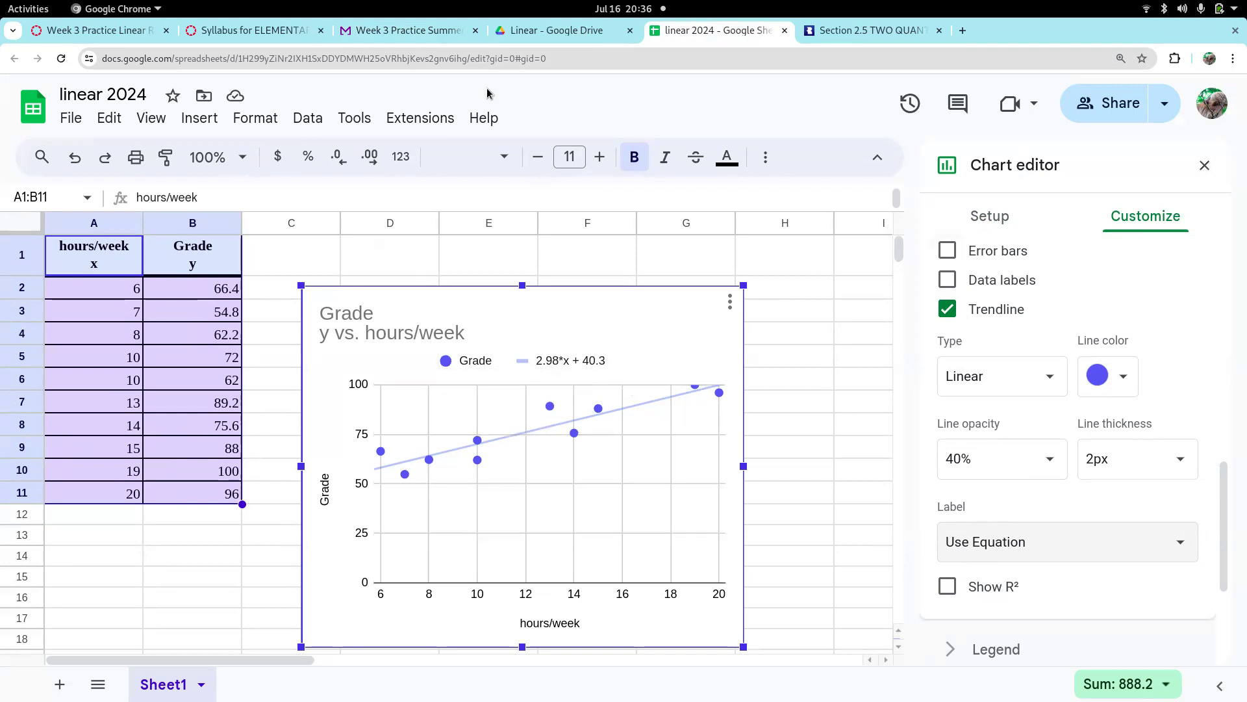
pyautogui.click(391, 31)
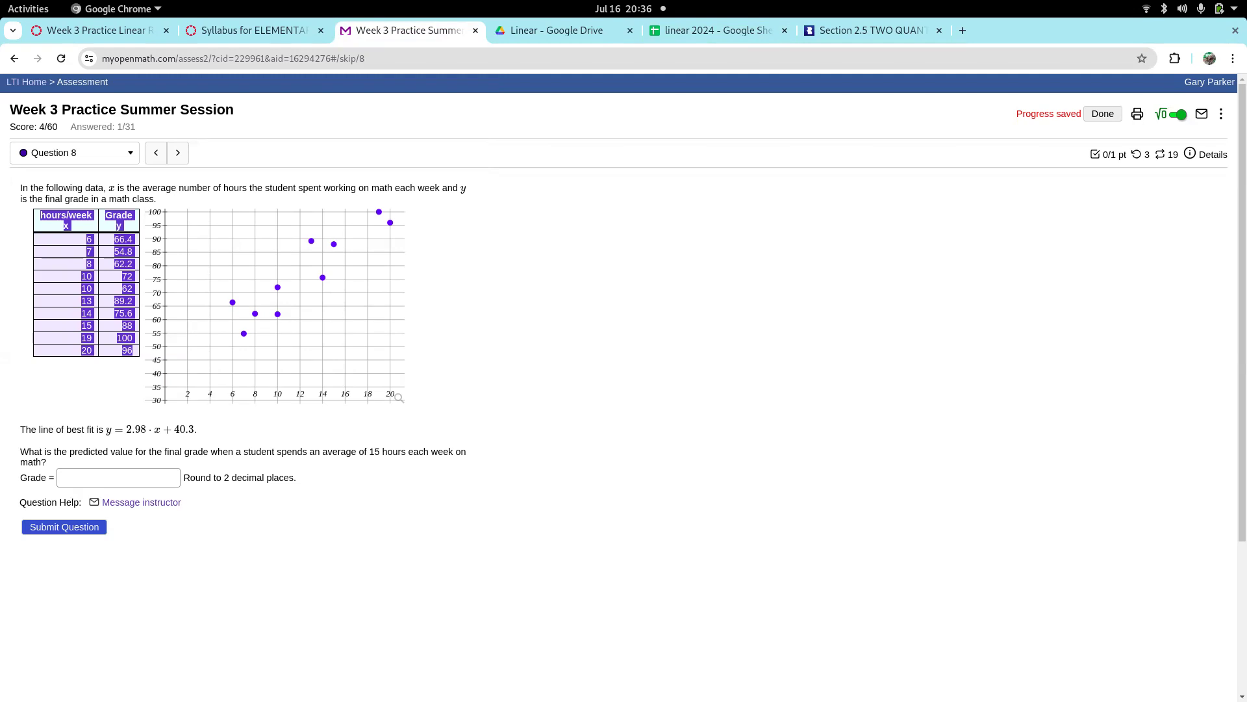
pyautogui.click(705, 30)
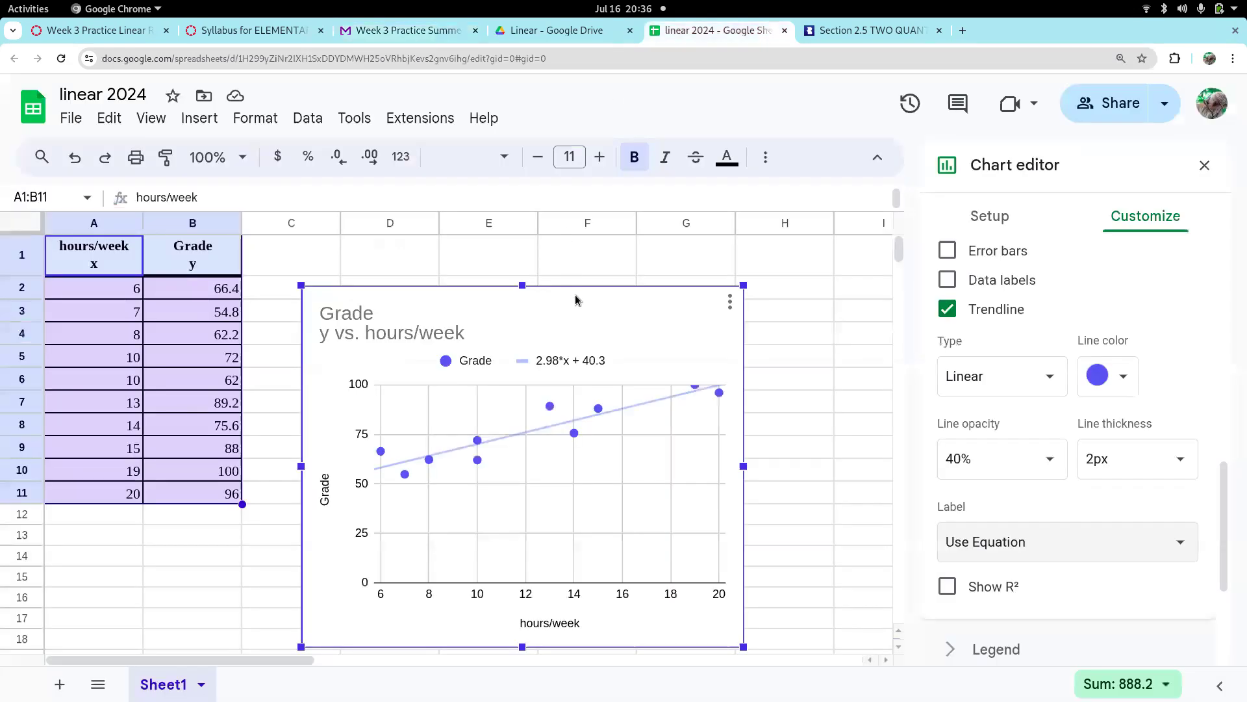
# Move the chart away from the data and enter the labels Summary Stats, slope, intercept and cor coef in C1:C4
pyautogui.moveTo(577, 306); pyautogui.dragTo(703, 366)
pyautogui.click(318, 263)
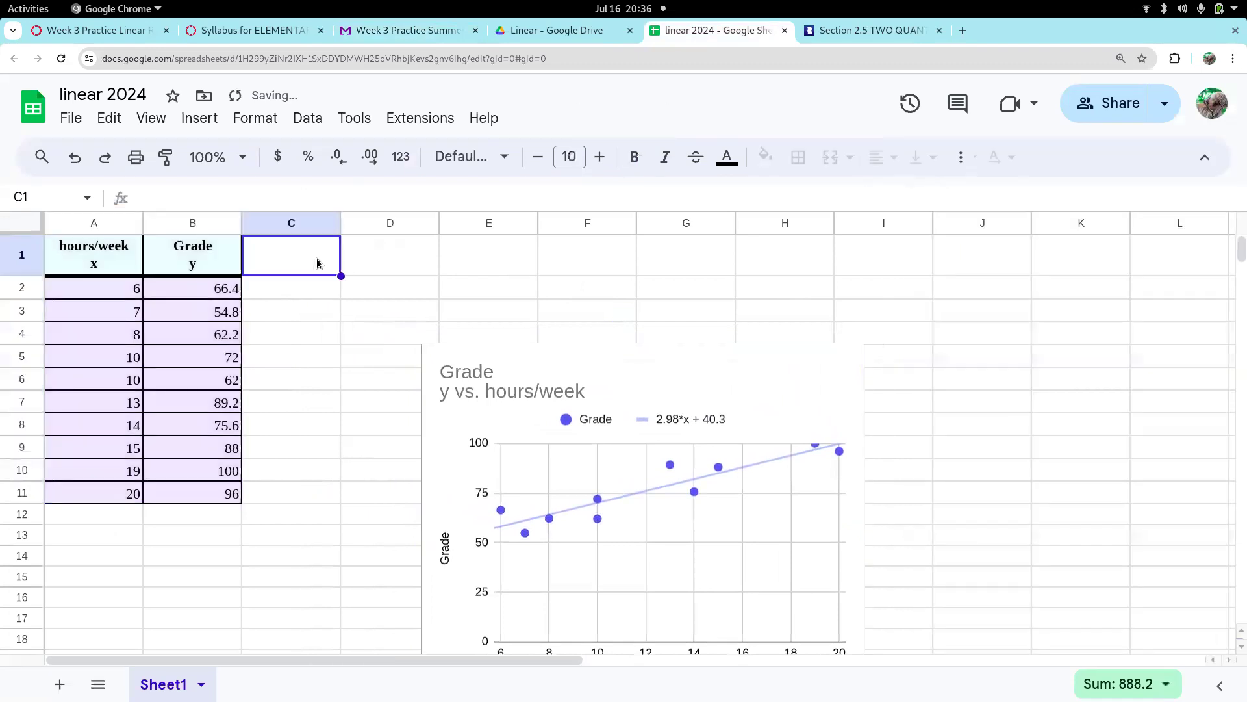
pyautogui.write('Summ')
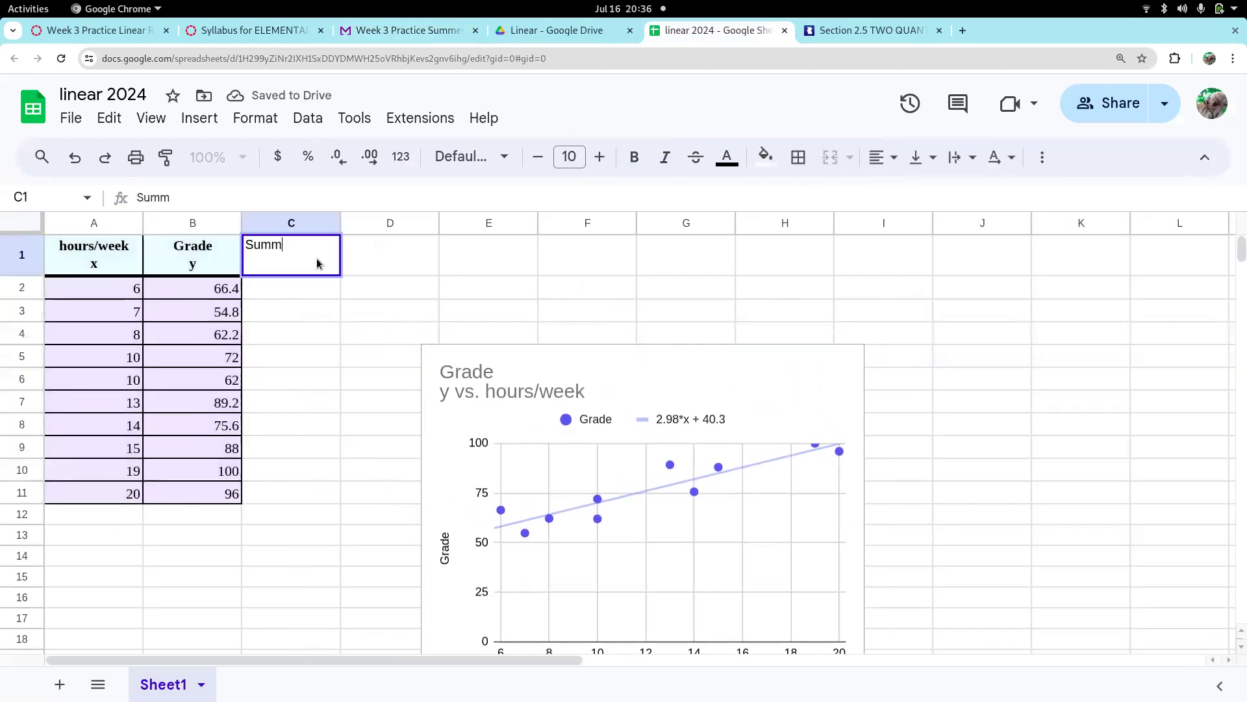
pyautogui.write('ary Stats')
pyautogui.press('Return')
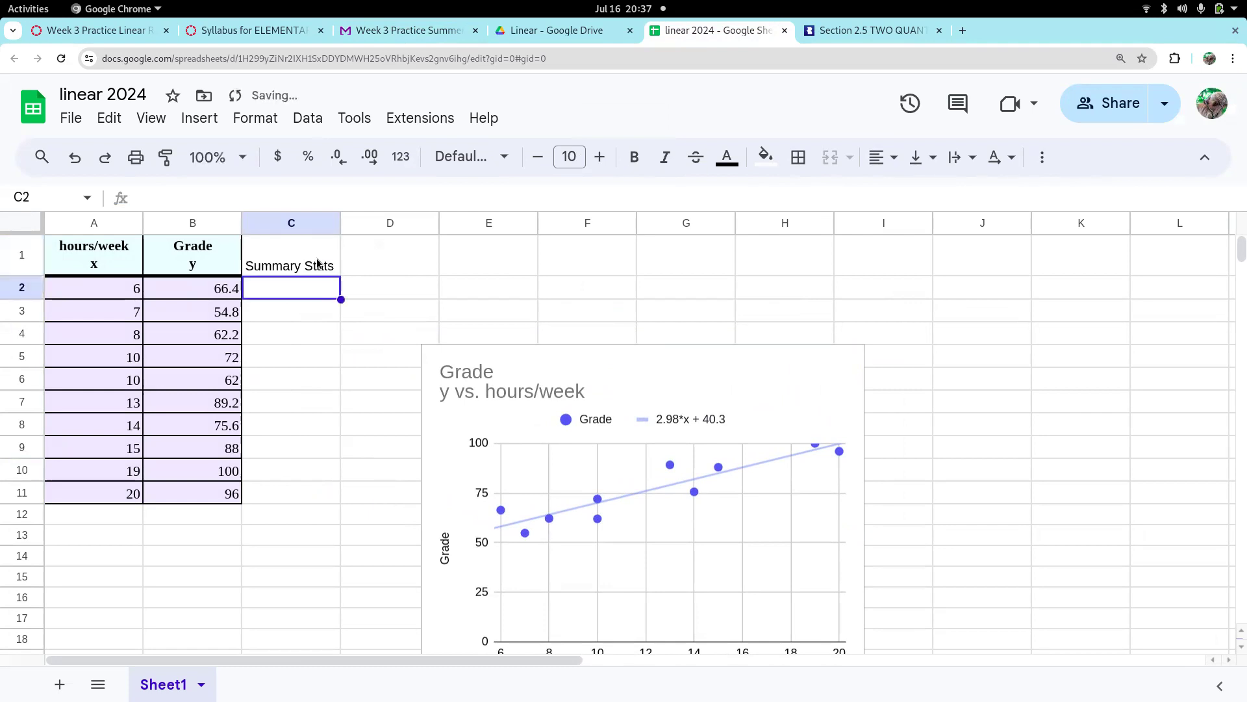
pyautogui.write('slope')
pyautogui.press('Return')
pyautogui.write('intercept')
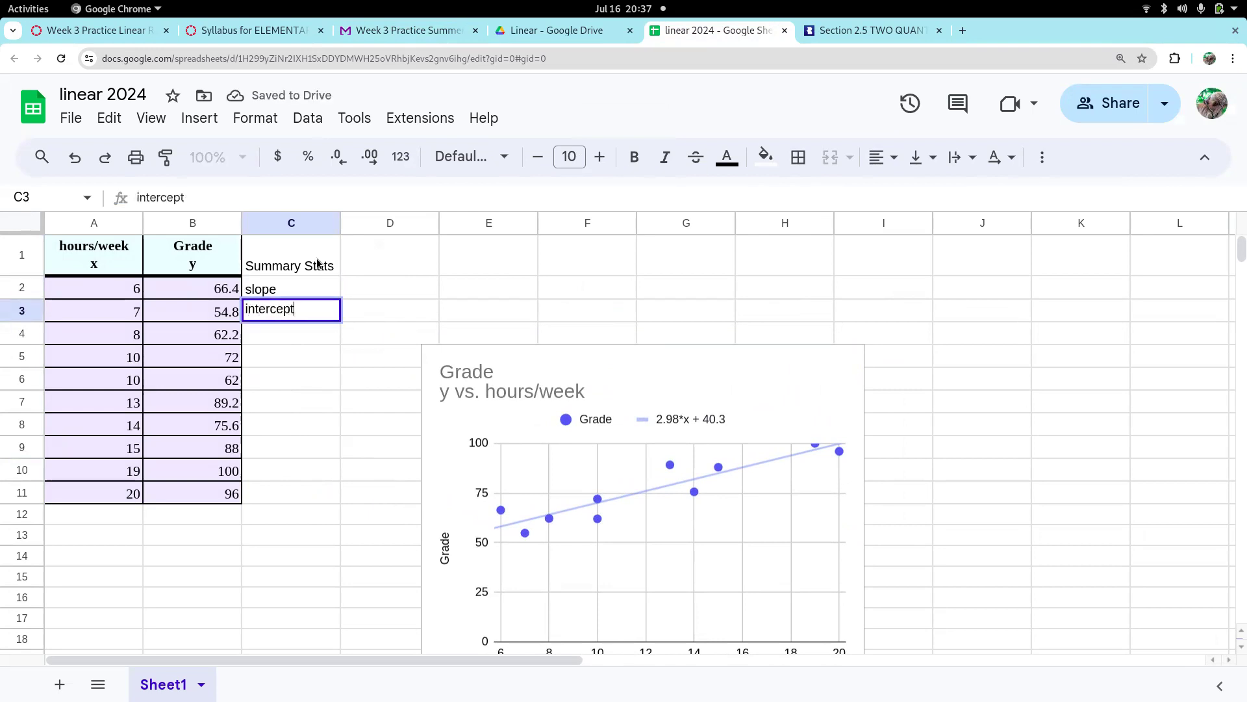
pyautogui.press('Return')
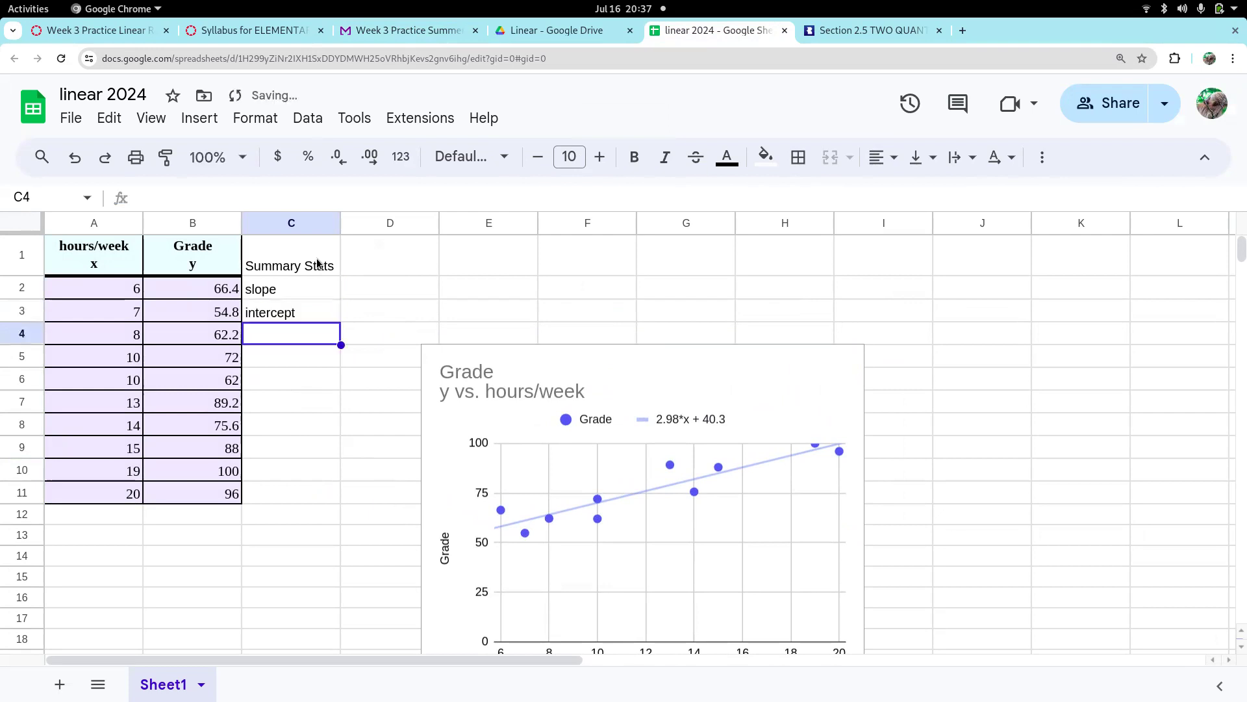
pyautogui.write('cor')
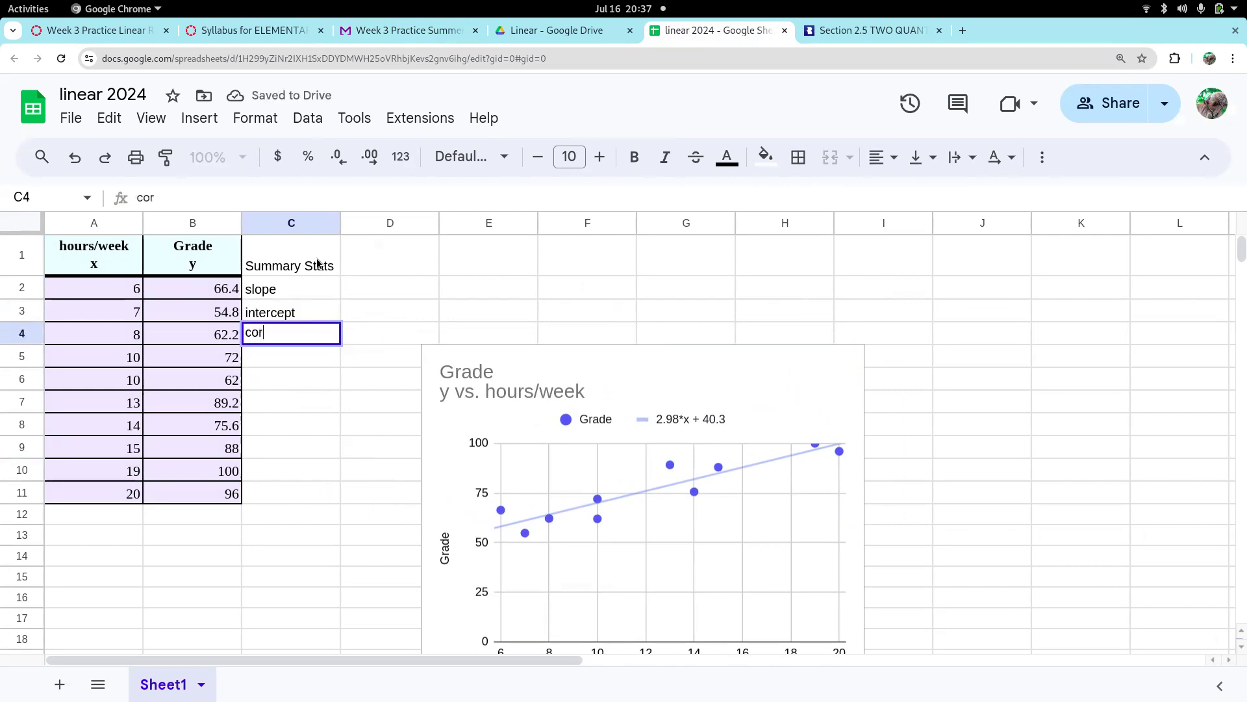
pyautogui.write('oef')
pyautogui.press('Tab')
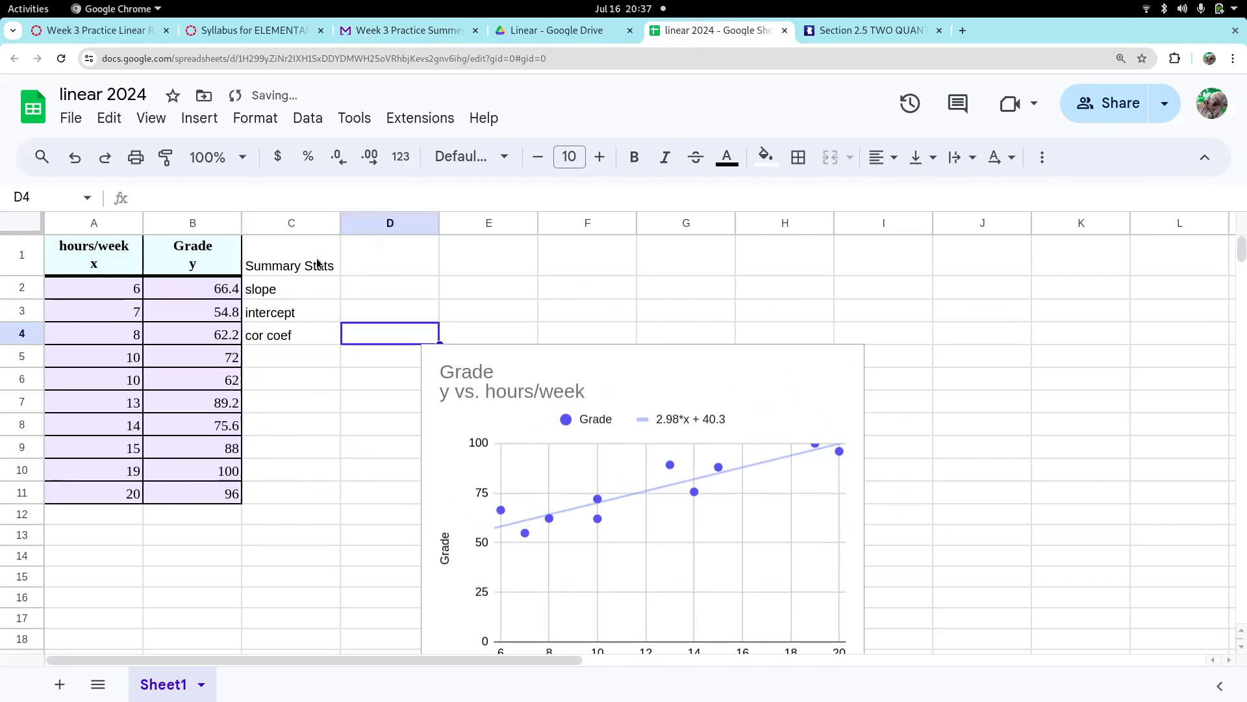
# Enter a SLOPE formula in D2 using A1:A11 as the first range and B1:B11 as the second
pyautogui.press('Up')
pyautogui.press('Up')
pyautogui.write('=')
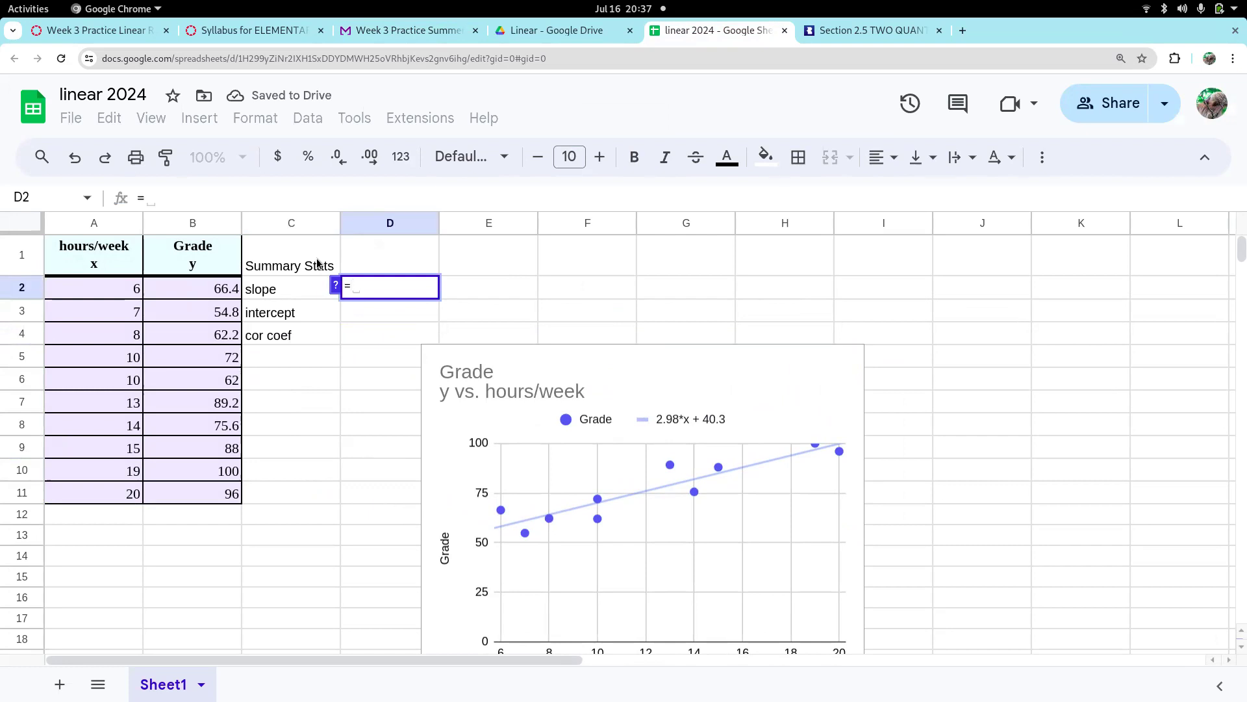
pyautogui.write('slop')
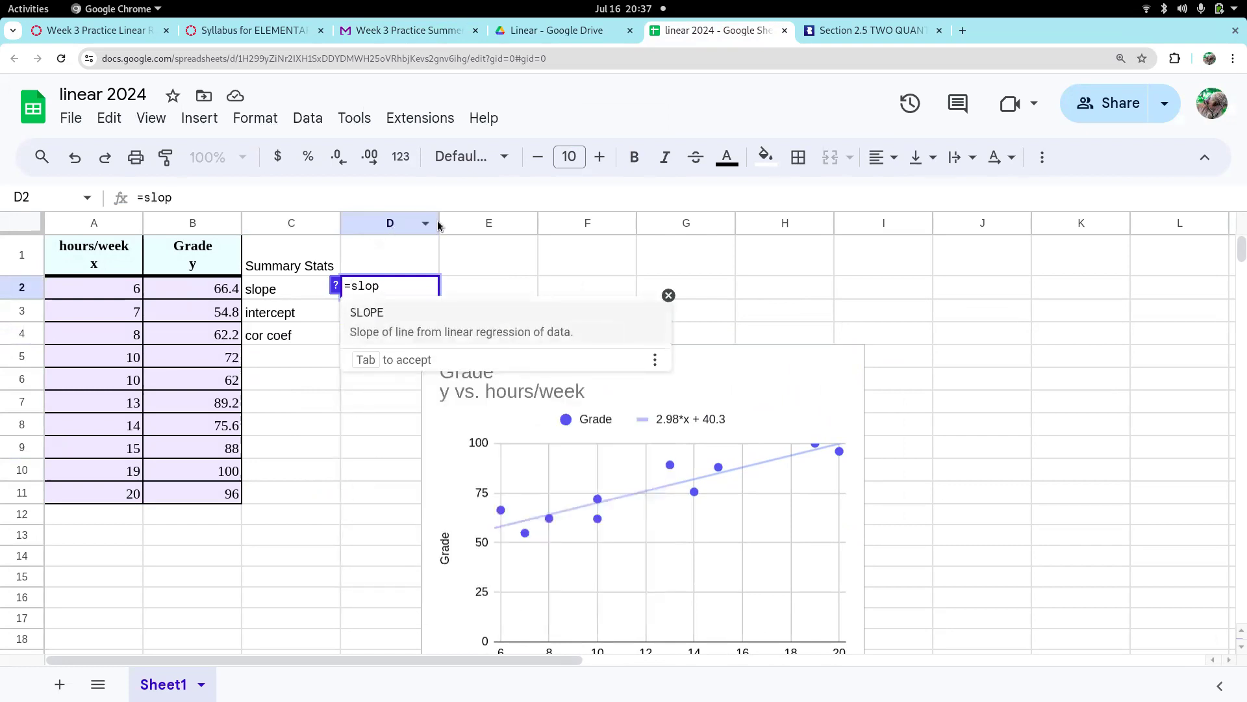
pyautogui.click(417, 322)
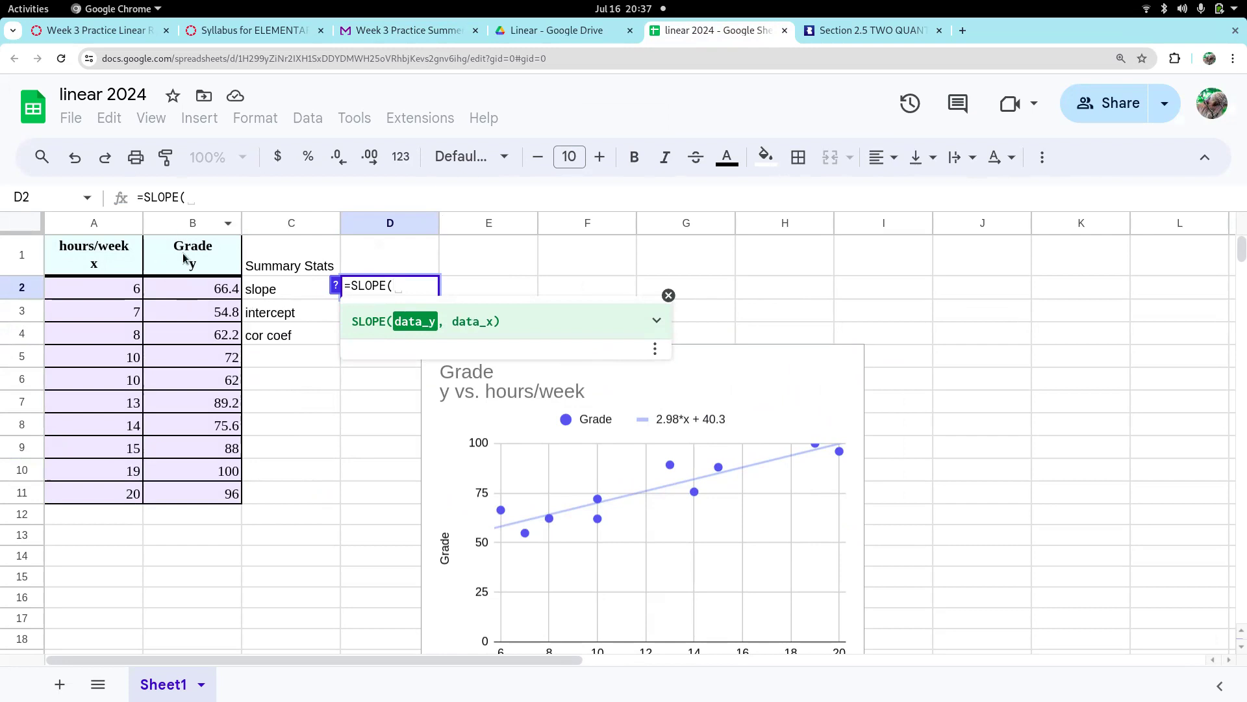
pyautogui.moveTo(112, 250); pyautogui.dragTo(109, 497)
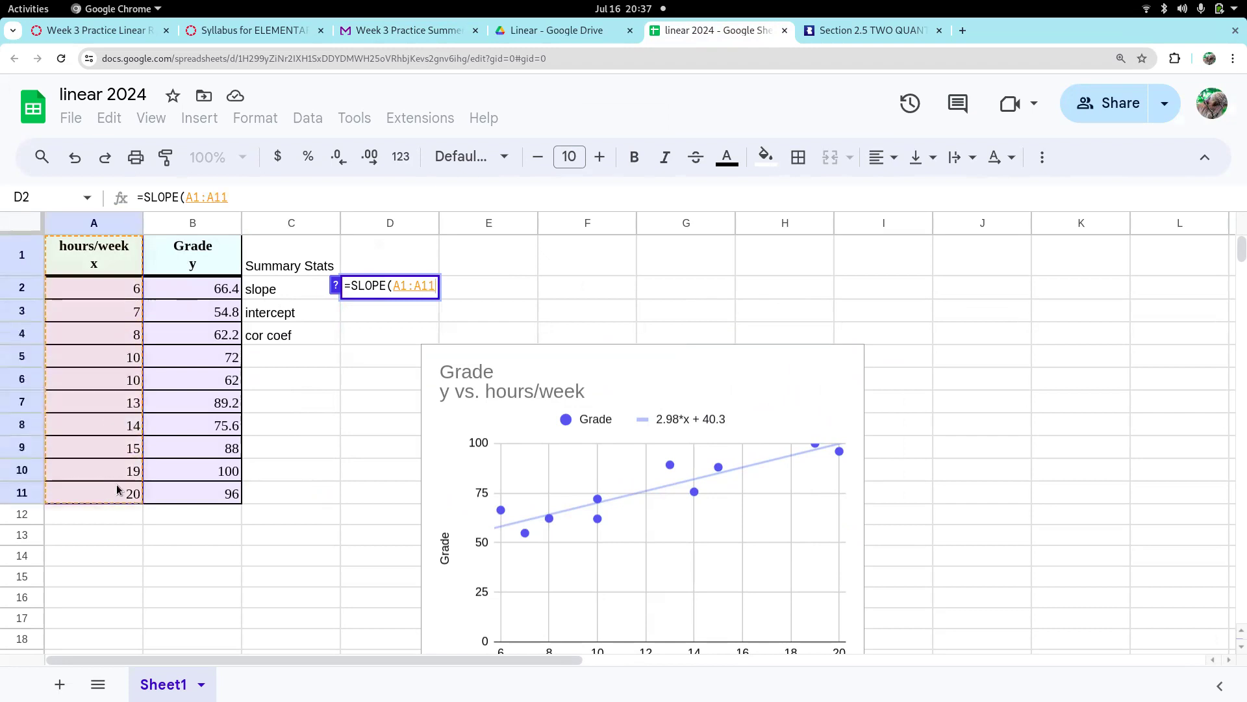
pyautogui.write(',')
pyautogui.click(208, 260)
pyautogui.moveTo(208, 259); pyautogui.dragTo(217, 497)
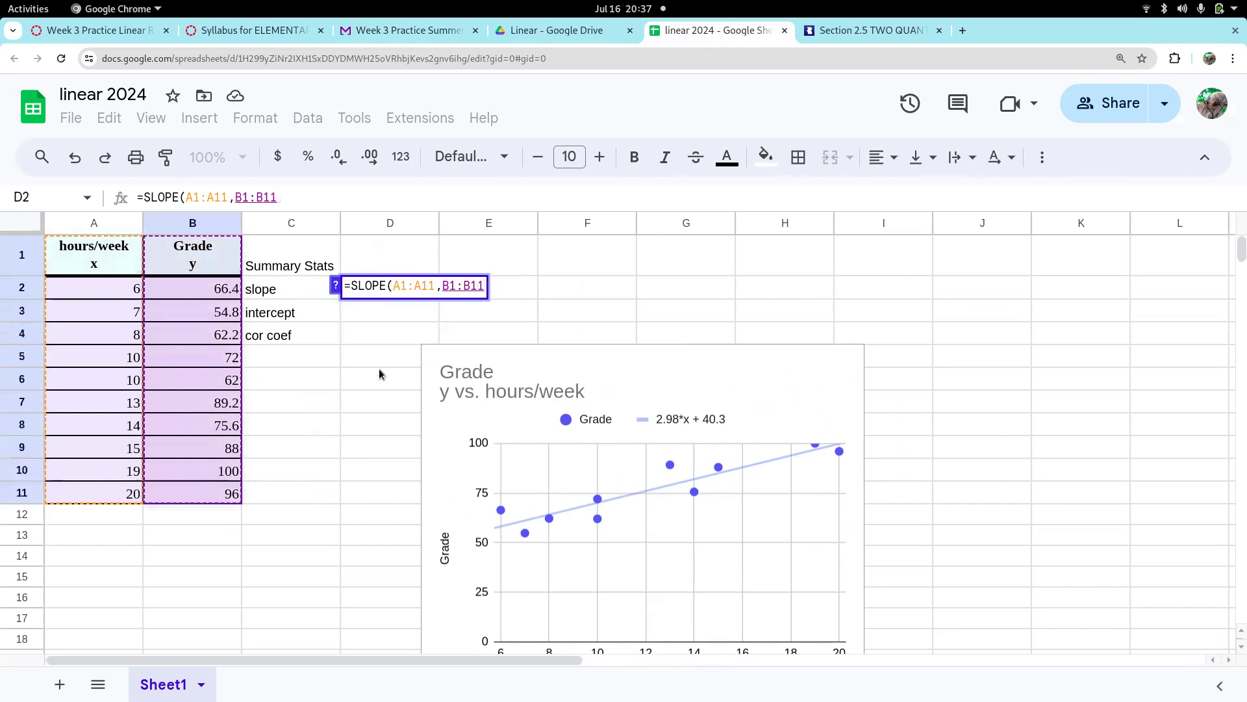
pyautogui.press('Return')
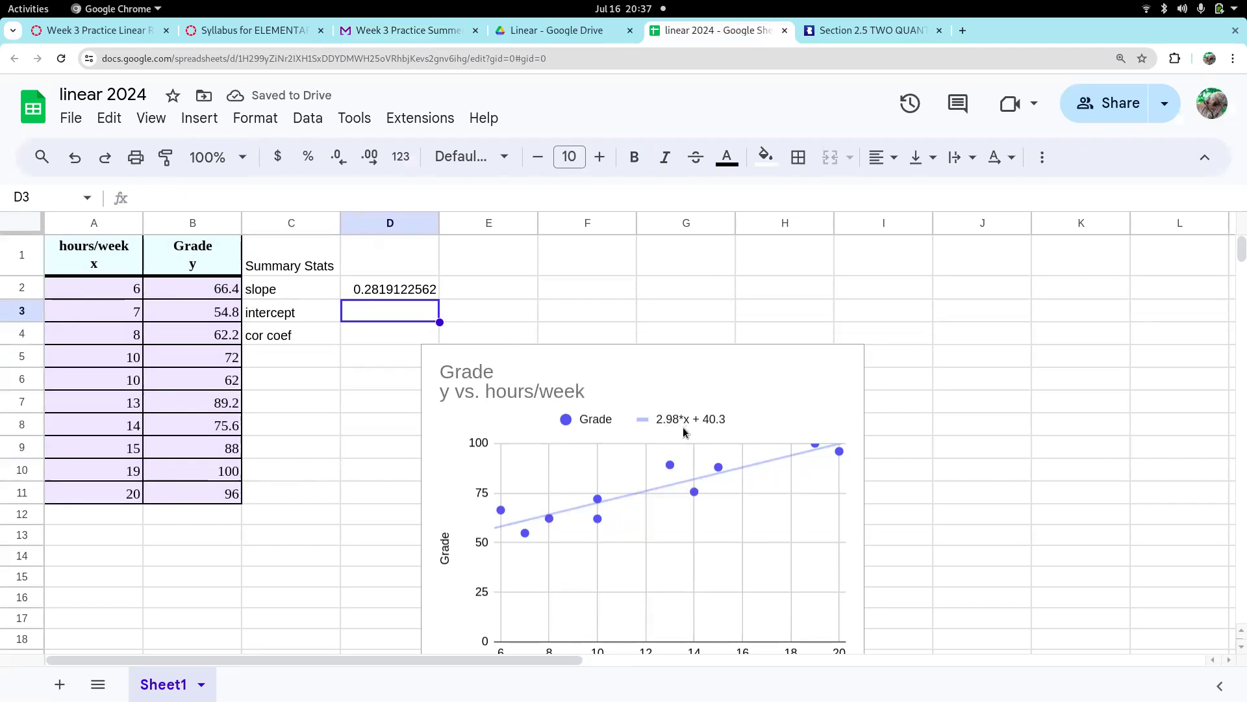
# Replace both ranges in D2's slope formula so that it reads =SLOPE(B1:B11,A1:A11)
pyautogui.click(423, 297)
pyautogui.click(308, 200)
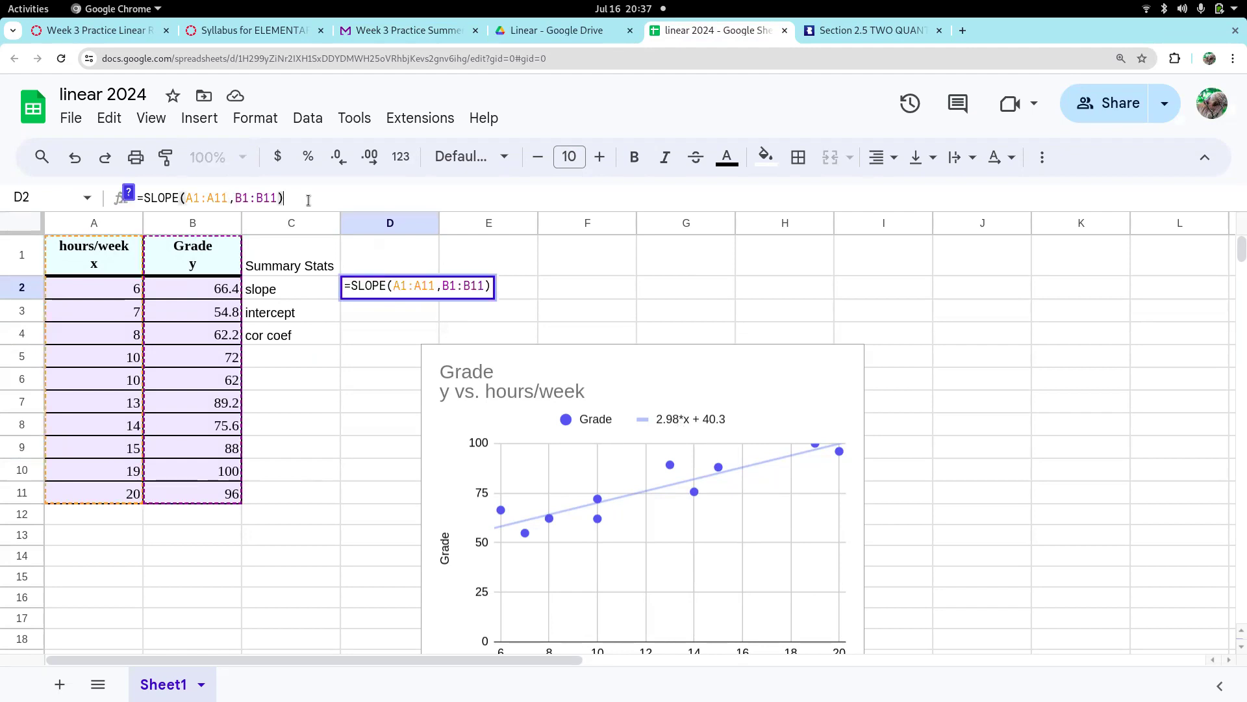
pyautogui.press('BackSpace')
pyautogui.press('BackSpace')
pyautogui.press('BackSpace')
pyautogui.press('BackSpace')
pyautogui.press('BackSpace')
pyautogui.press('BackSpace')
pyautogui.press('BackSpace')
pyautogui.press('BackSpace')
pyautogui.press('BackSpace')
pyautogui.press('BackSpace')
pyautogui.press('BackSpace')
pyautogui.press('BackSpace')
pyautogui.press('BackSpace')
pyautogui.press('BackSpace')
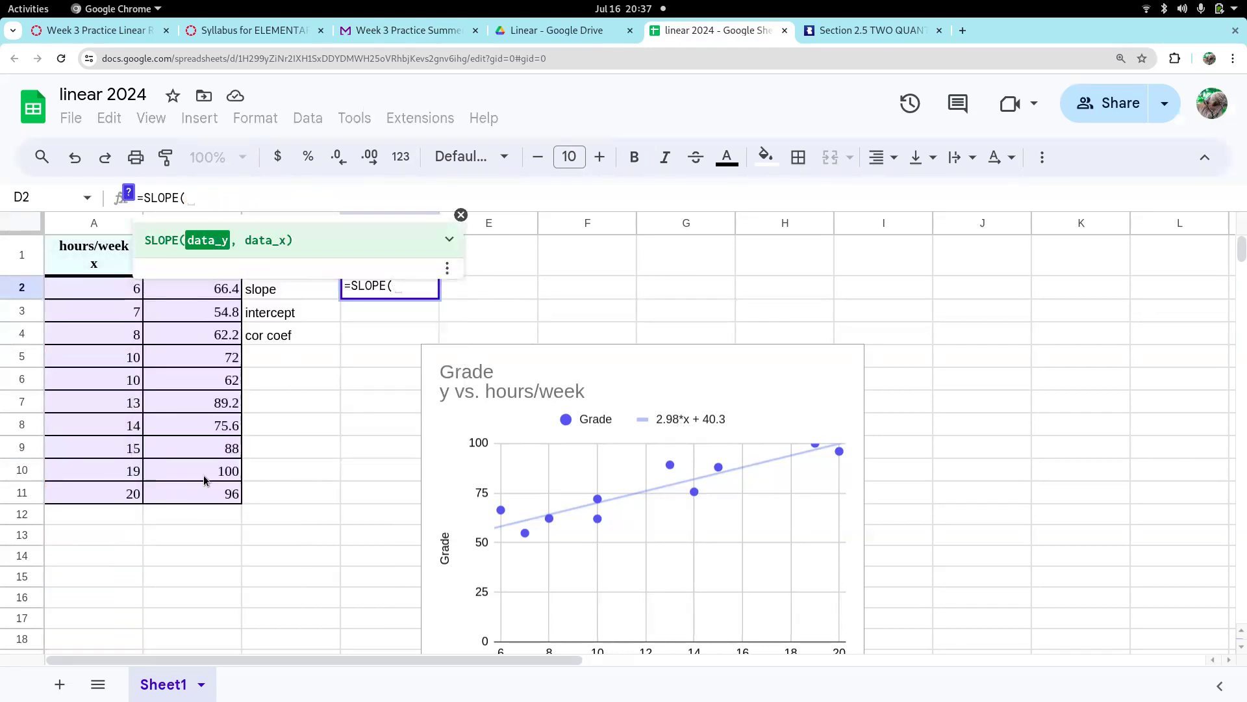
pyautogui.moveTo(190, 501); pyautogui.dragTo(190, 260)
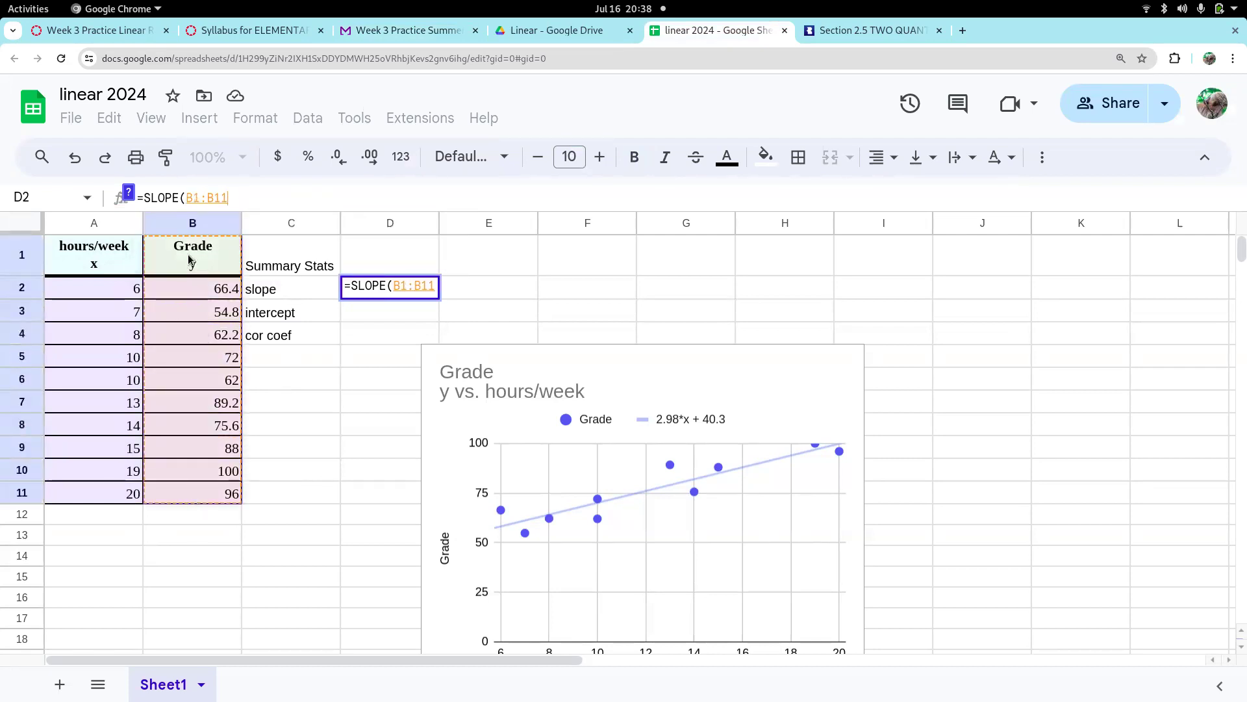
pyautogui.write(',')
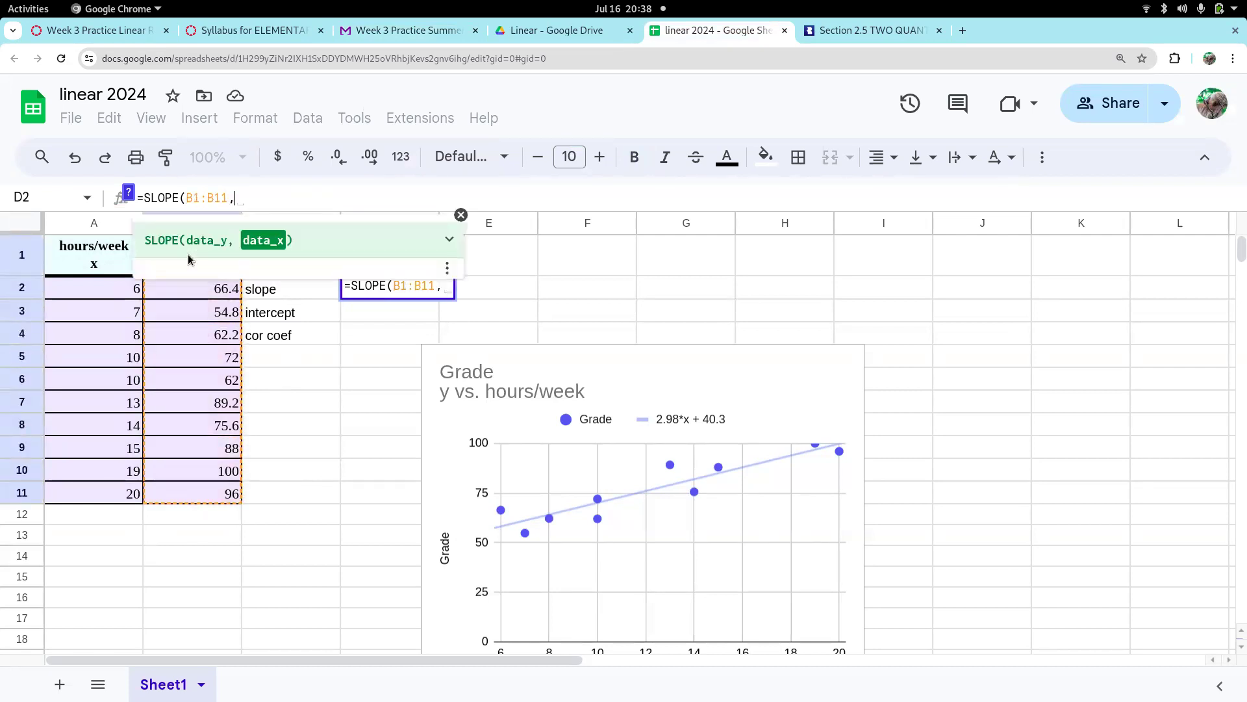
pyautogui.click(111, 497)
pyautogui.moveTo(111, 497); pyautogui.dragTo(95, 257)
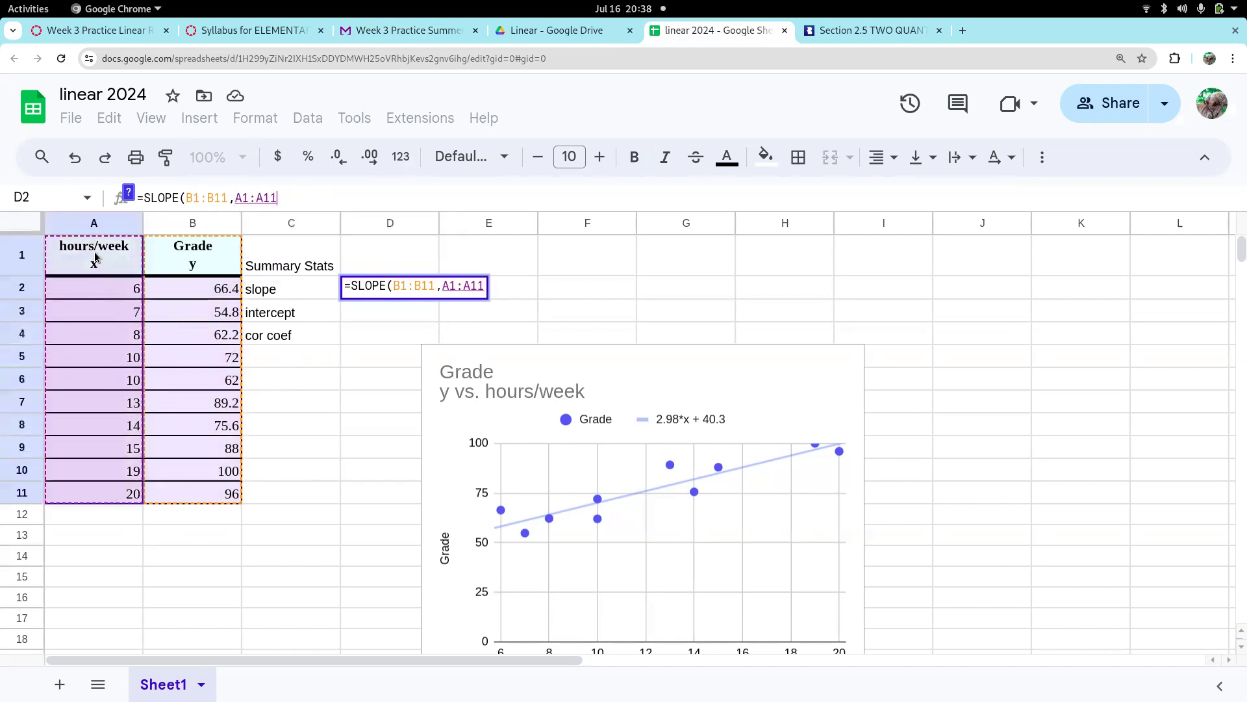
pyautogui.press('Return')
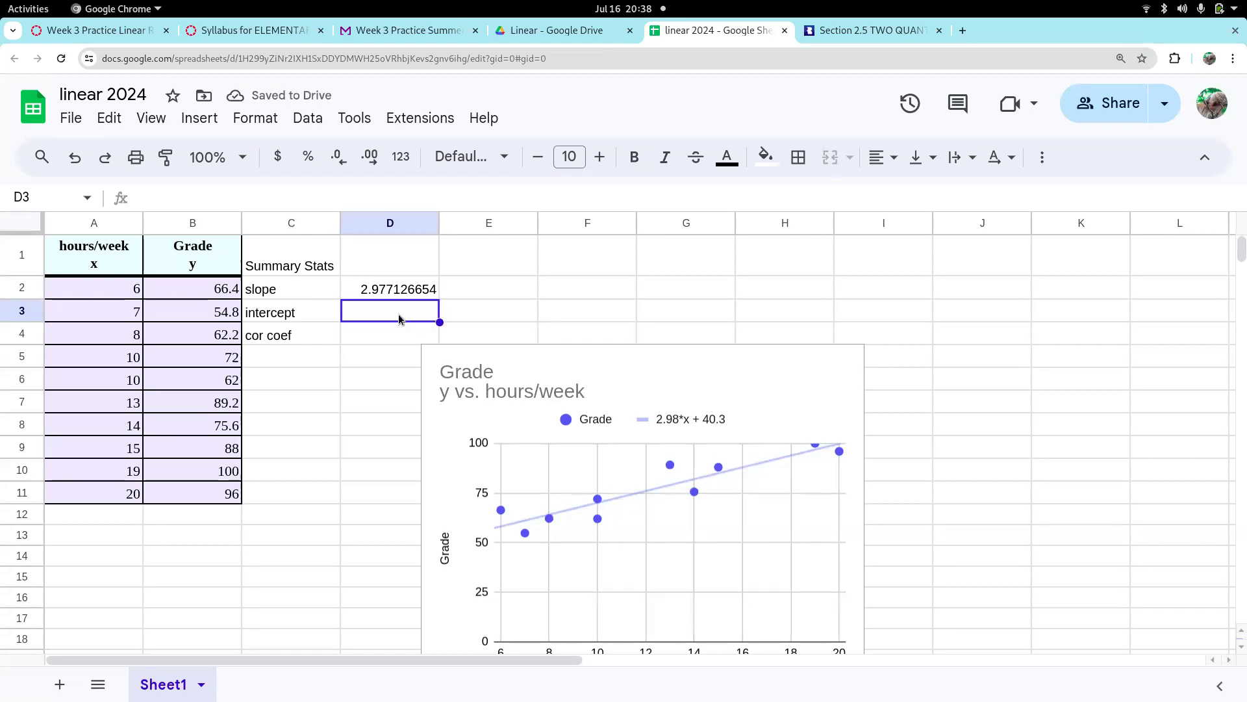
# Calculate the intercept in D3 with =INTERCEPT(B2:B11,A2:A11)
pyautogui.write('=')
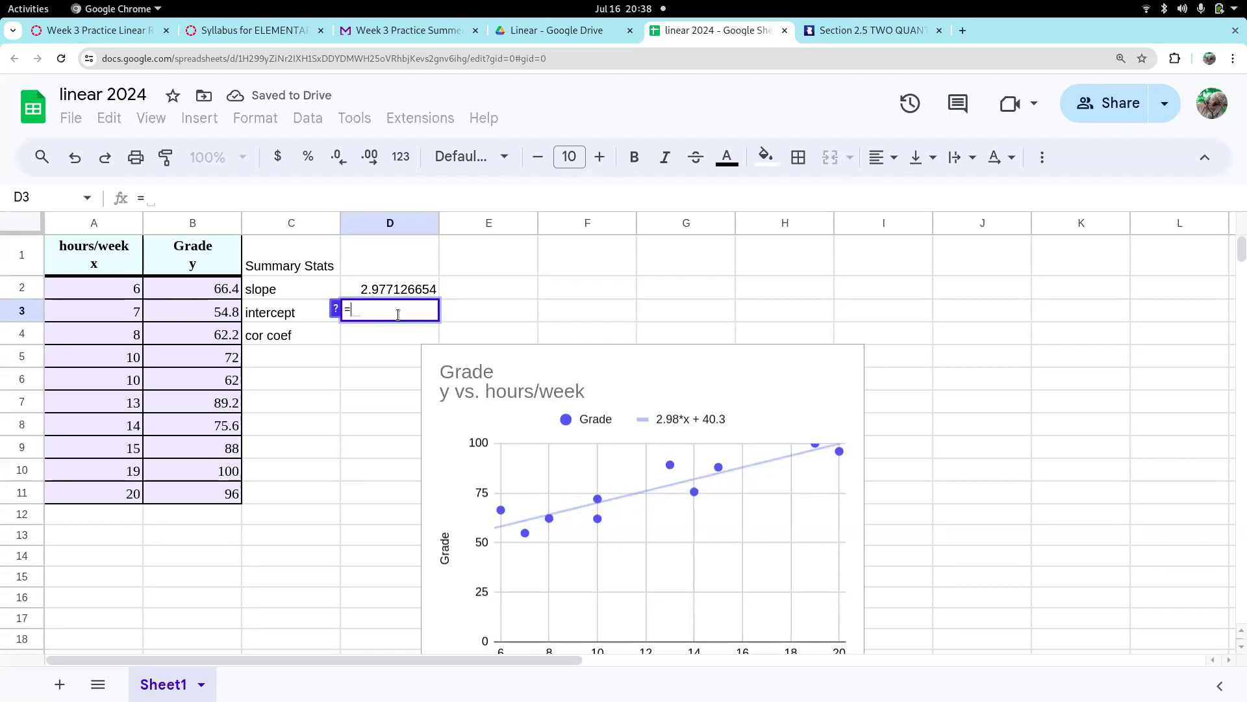
pyautogui.write('inter')
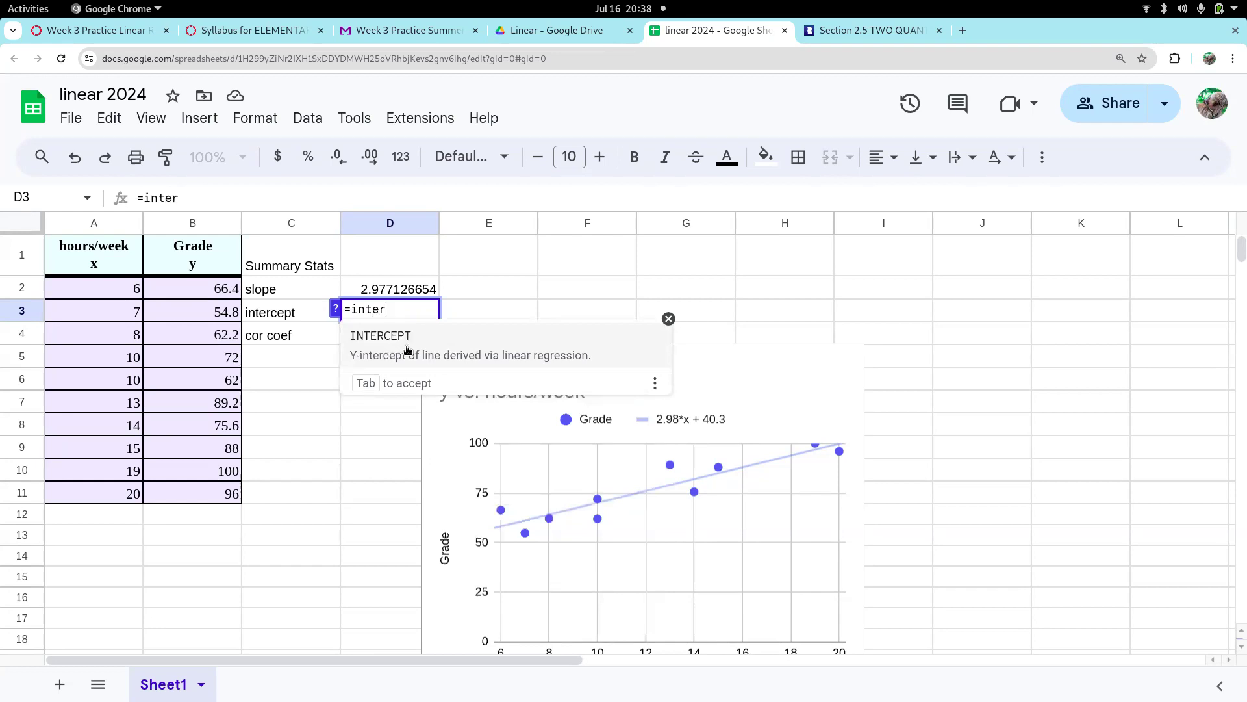
pyautogui.click(407, 349)
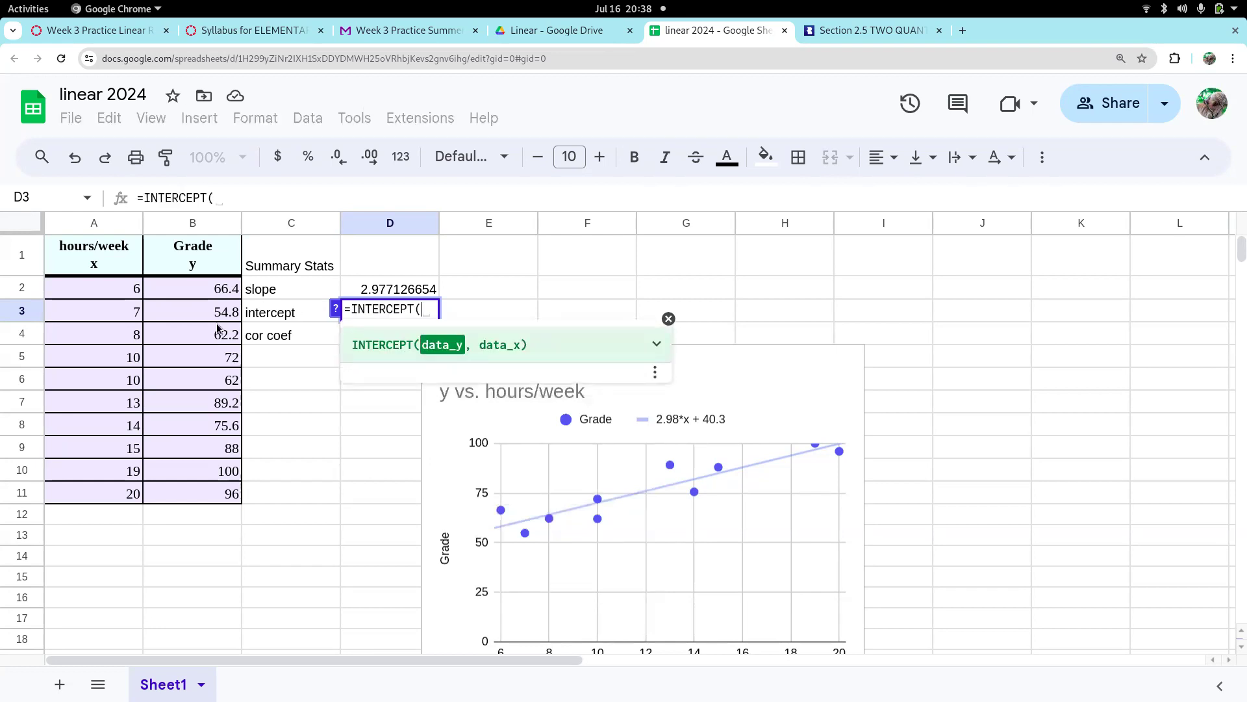
pyautogui.moveTo(214, 498); pyautogui.dragTo(212, 294)
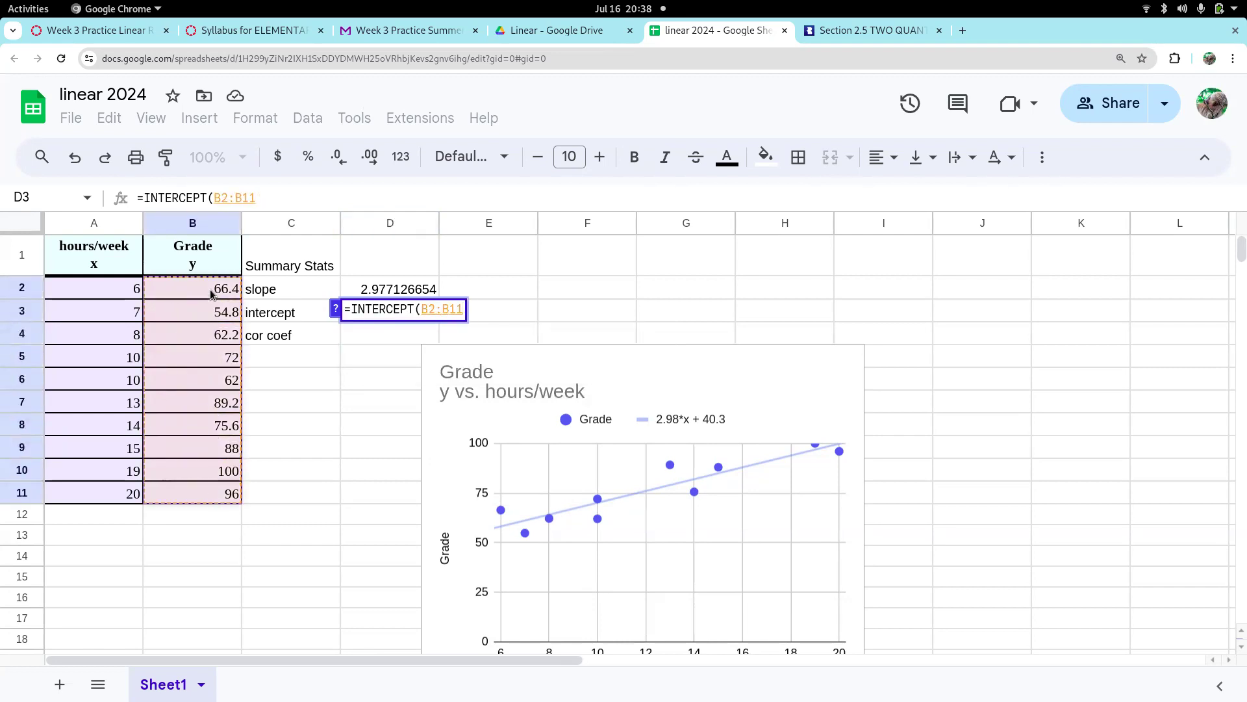
pyautogui.write(',')
pyautogui.moveTo(107, 491); pyautogui.dragTo(109, 290)
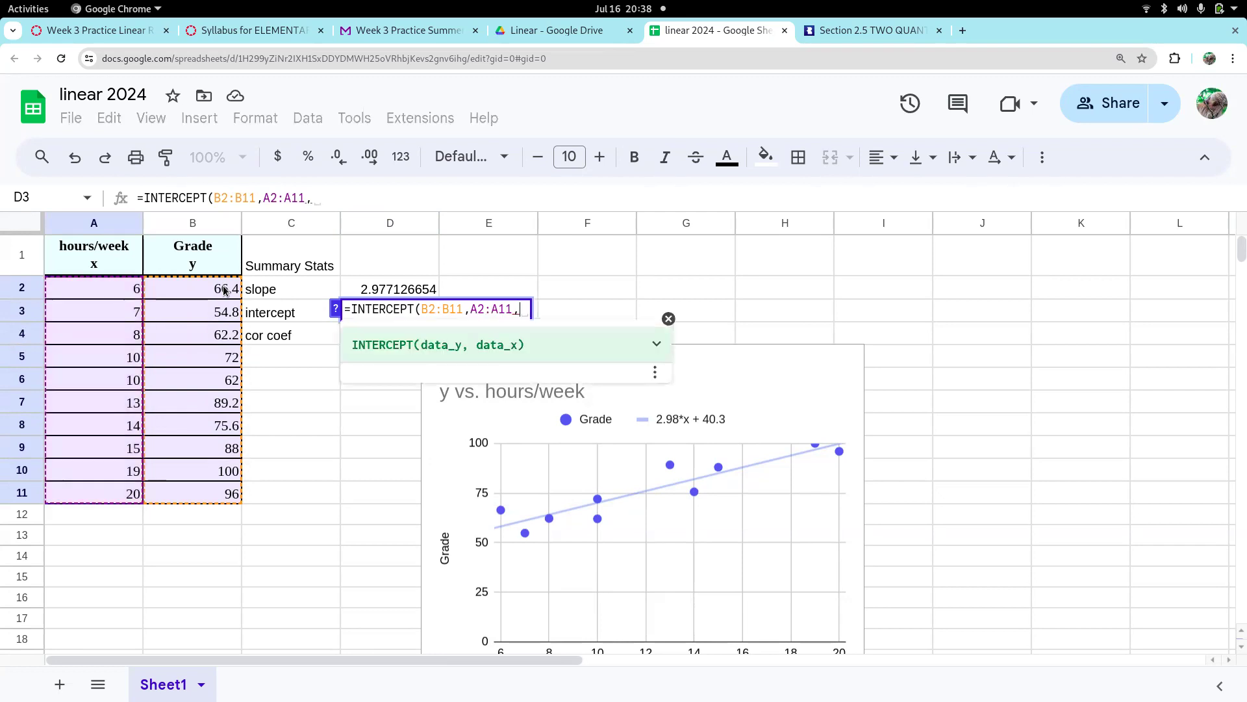
pyautogui.write(')')
pyautogui.press('Return')
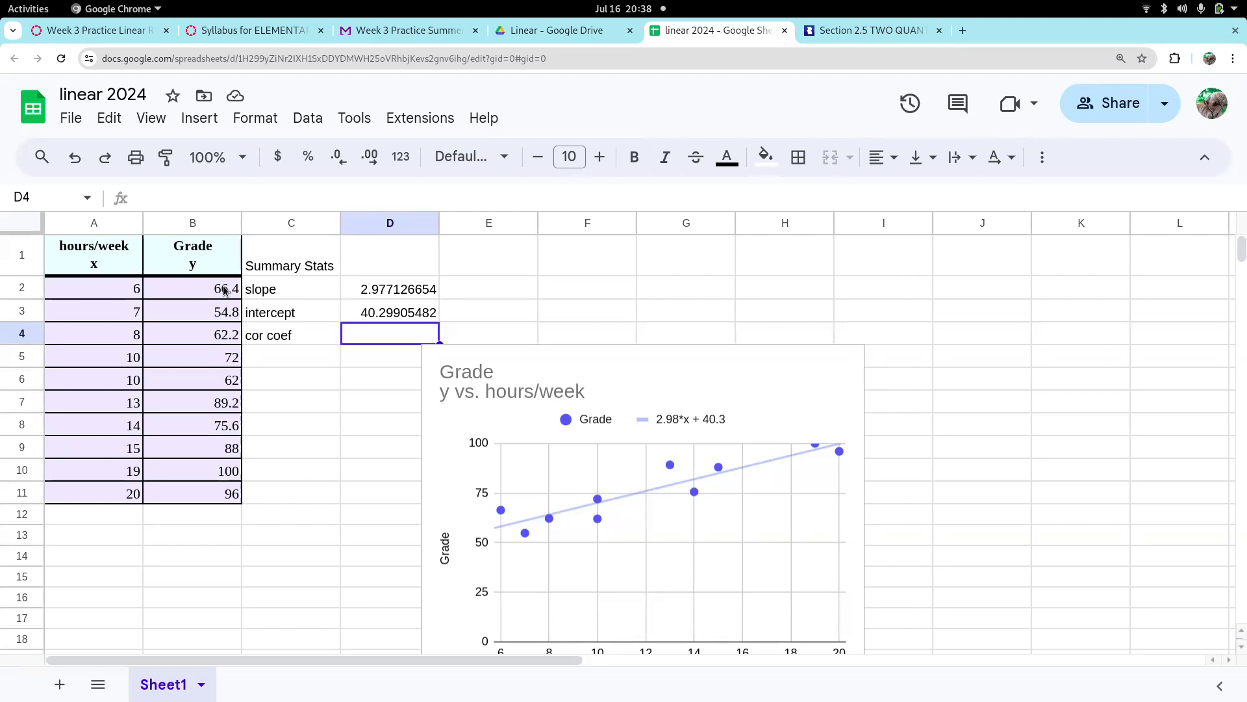
# Calculate the correlation coefficient in D4 with =CORREL(B2:B11,A2:A11)
pyautogui.write('=')
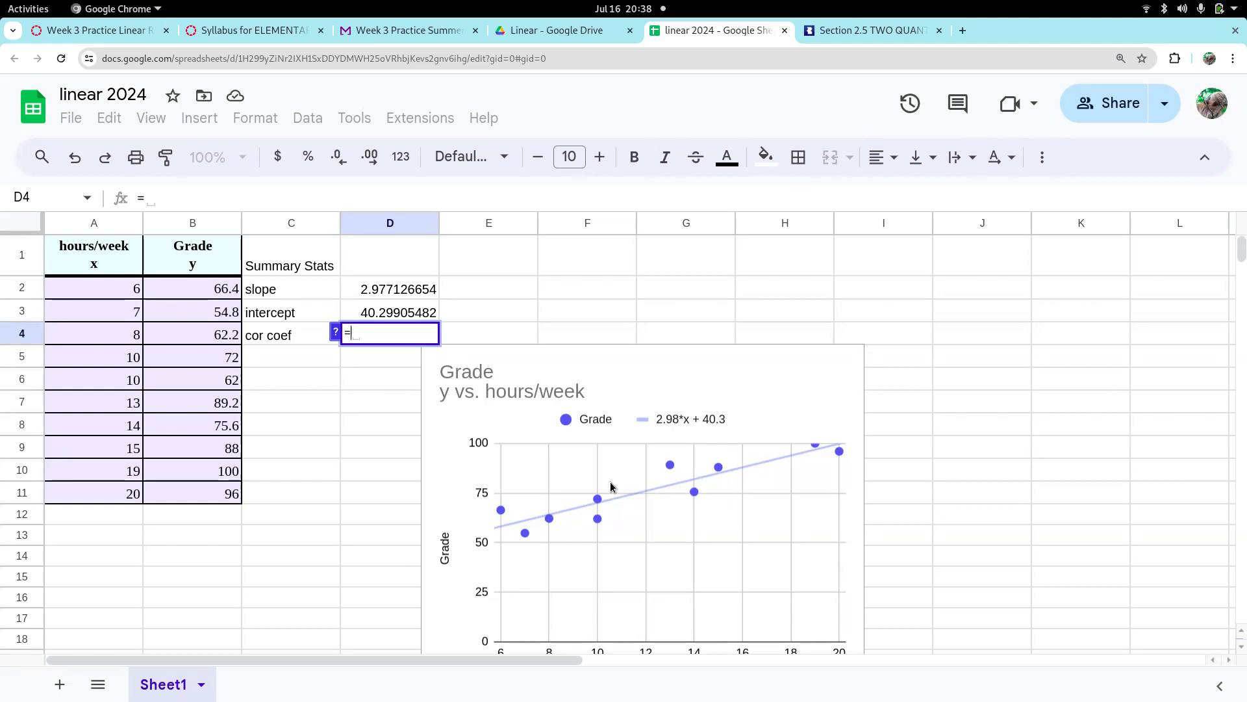
pyautogui.write('corr')
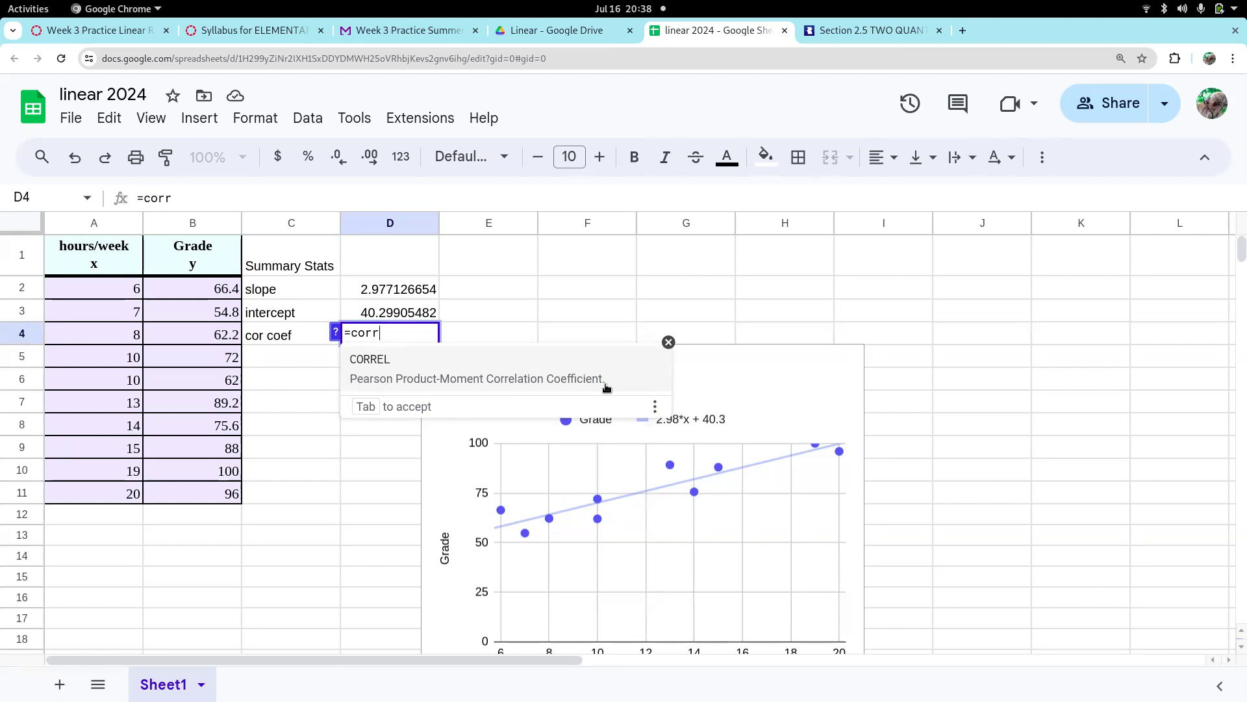
pyautogui.click(374, 359)
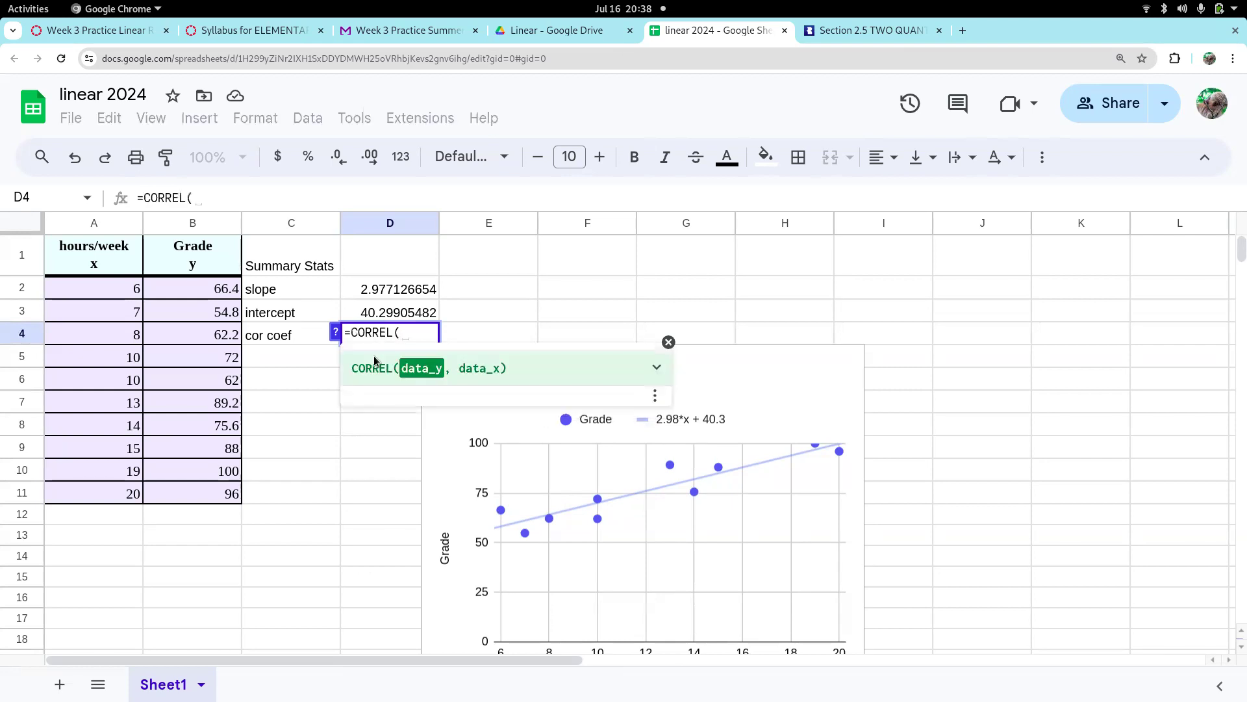
pyautogui.moveTo(223, 494); pyautogui.dragTo(208, 289)
pyautogui.write(',')
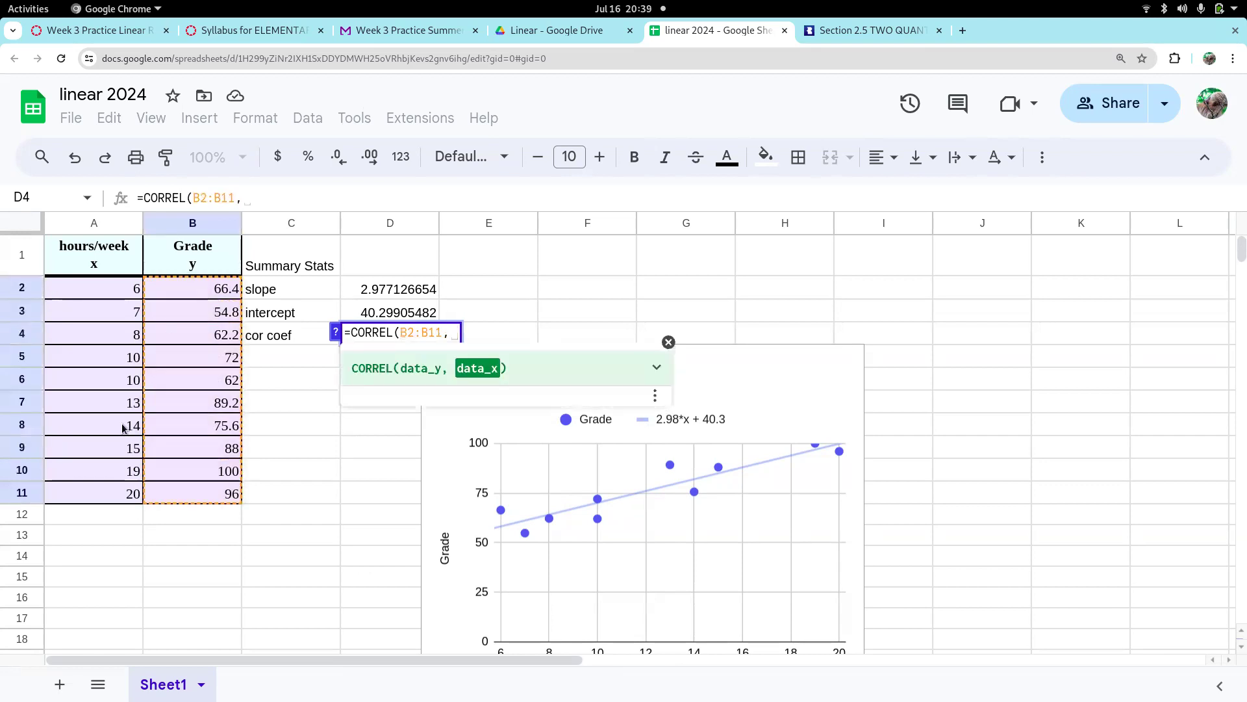
pyautogui.moveTo(108, 498); pyautogui.dragTo(124, 279)
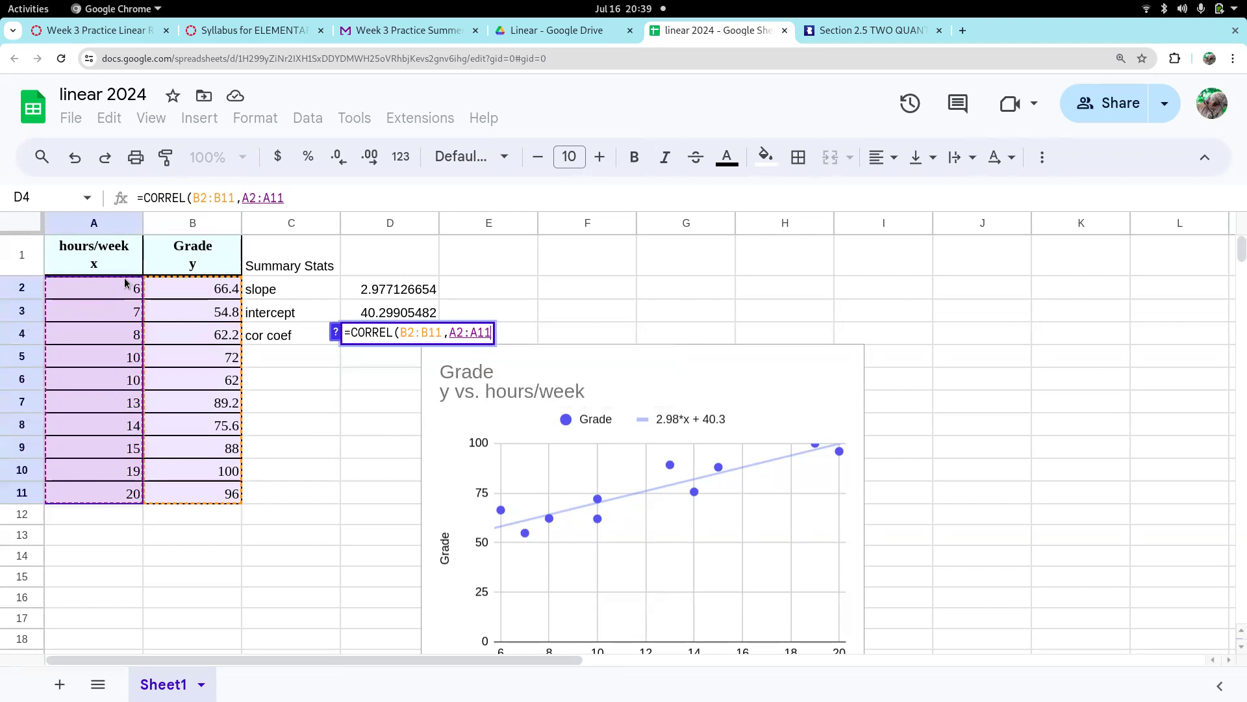
pyautogui.write(')')
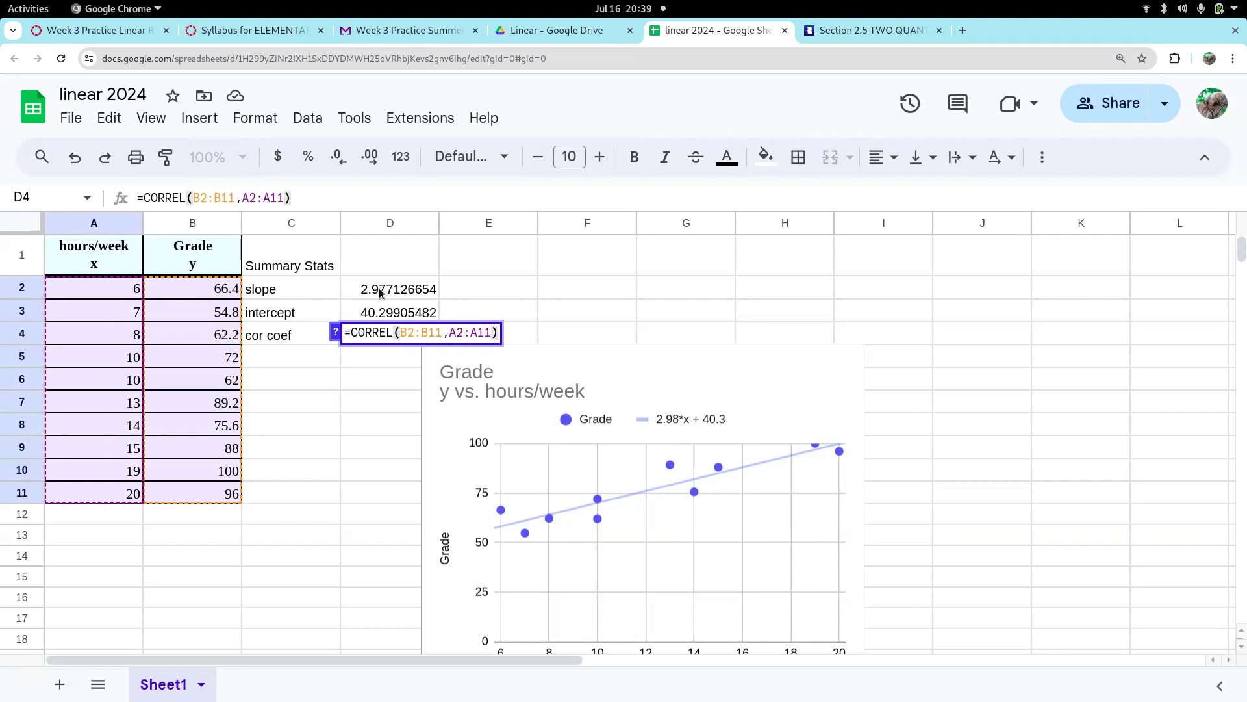
pyautogui.press('Return')
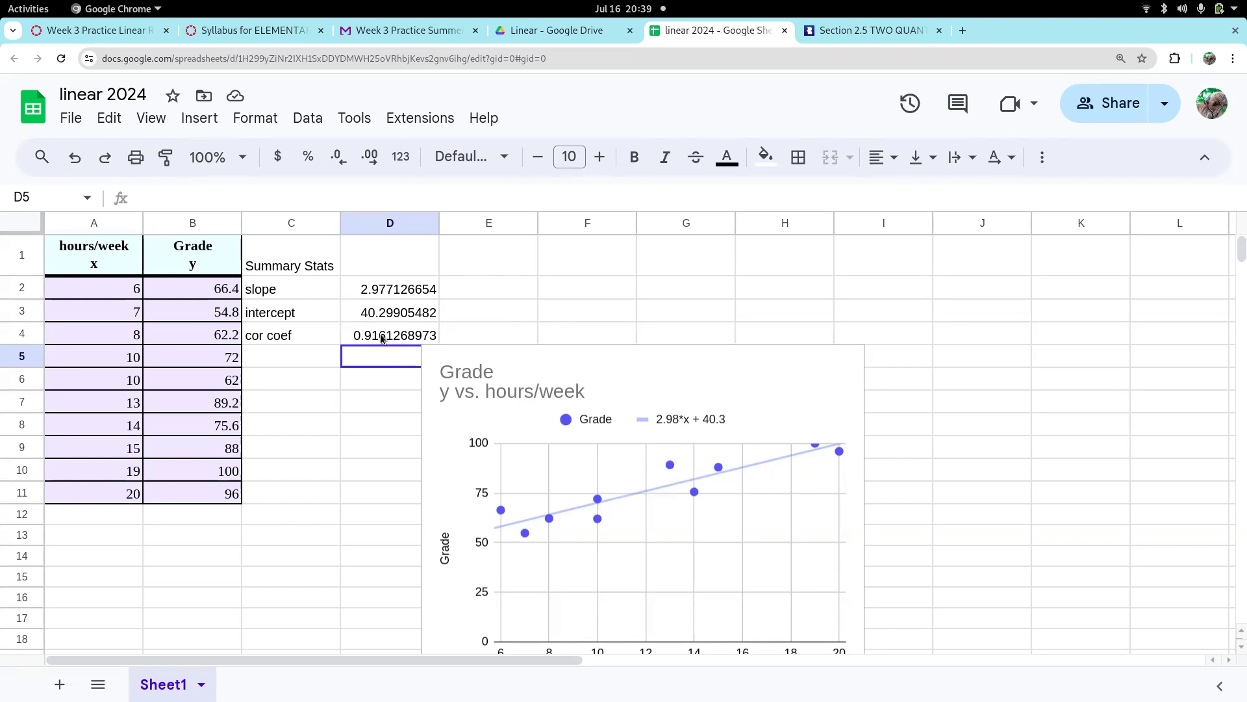
# Show R² alongside the scatter chart's trendline equation to compare it with the correlation coefficient, and turn it off again
pyautogui.click(703, 402)
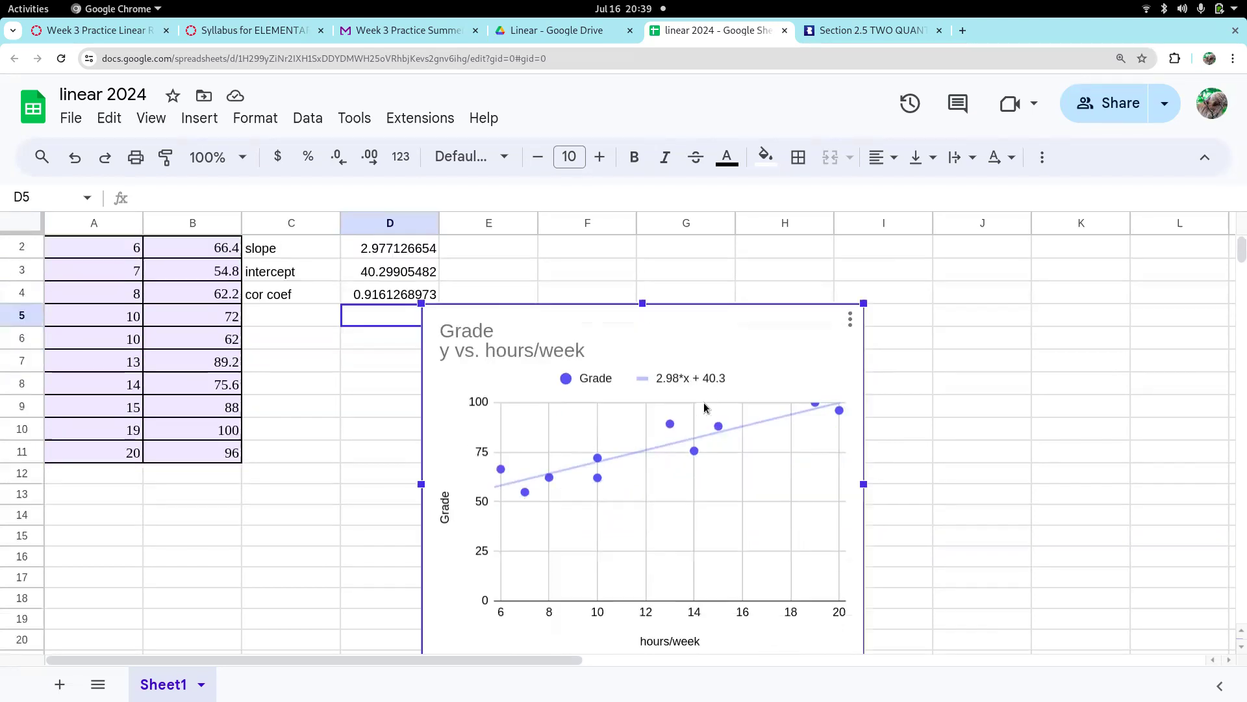
pyautogui.click(850, 320)
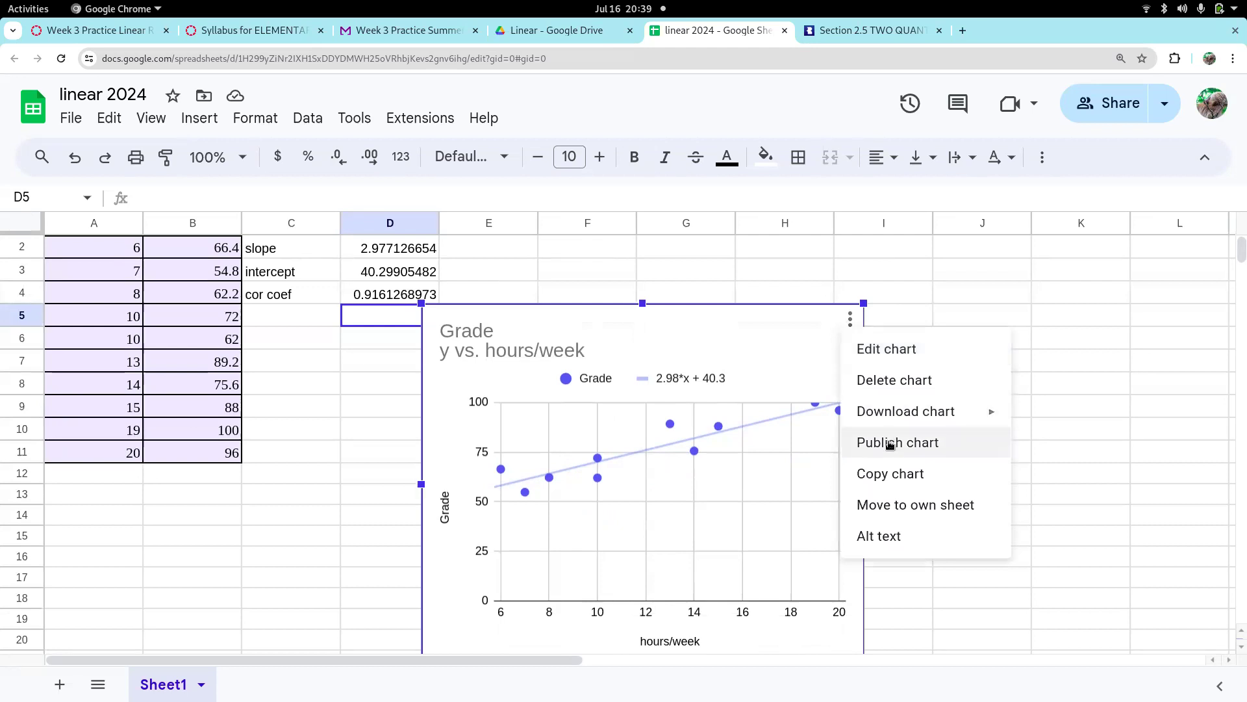
pyautogui.click(892, 352)
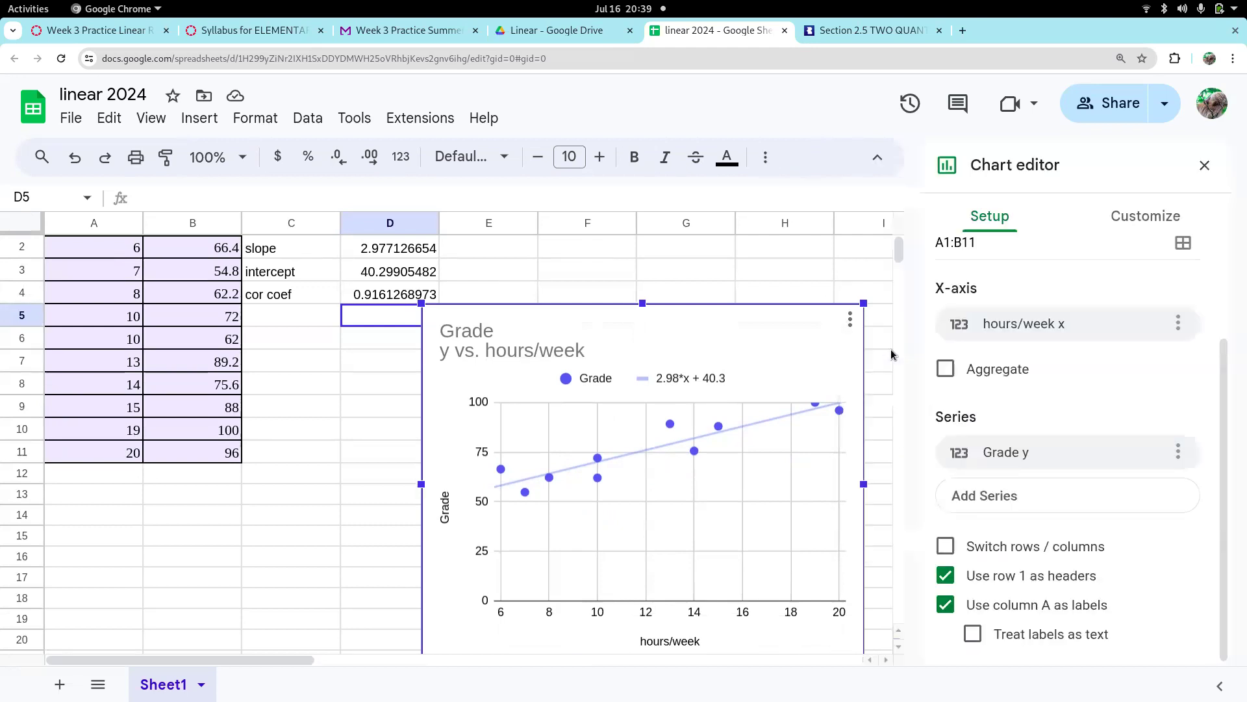
pyautogui.click(1138, 224)
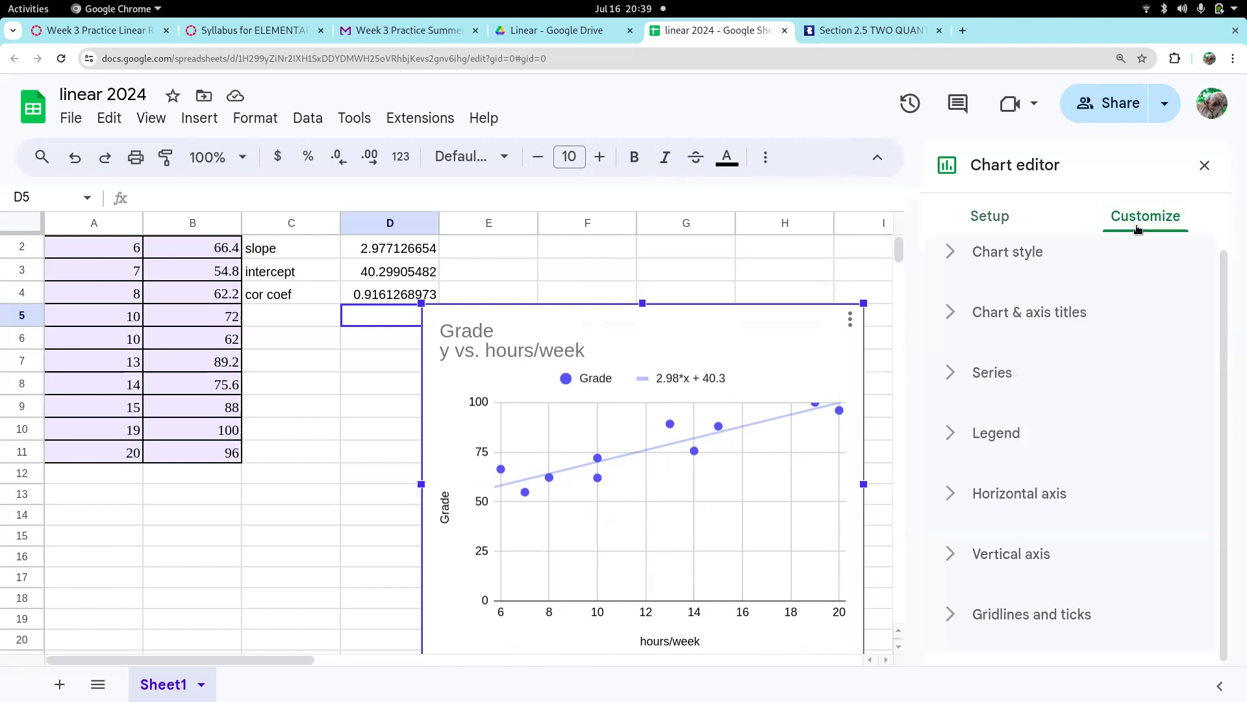
pyautogui.click(1005, 372)
pyautogui.scroll(-7, 1002, 371)
pyautogui.scroll(-3, 1002, 371)
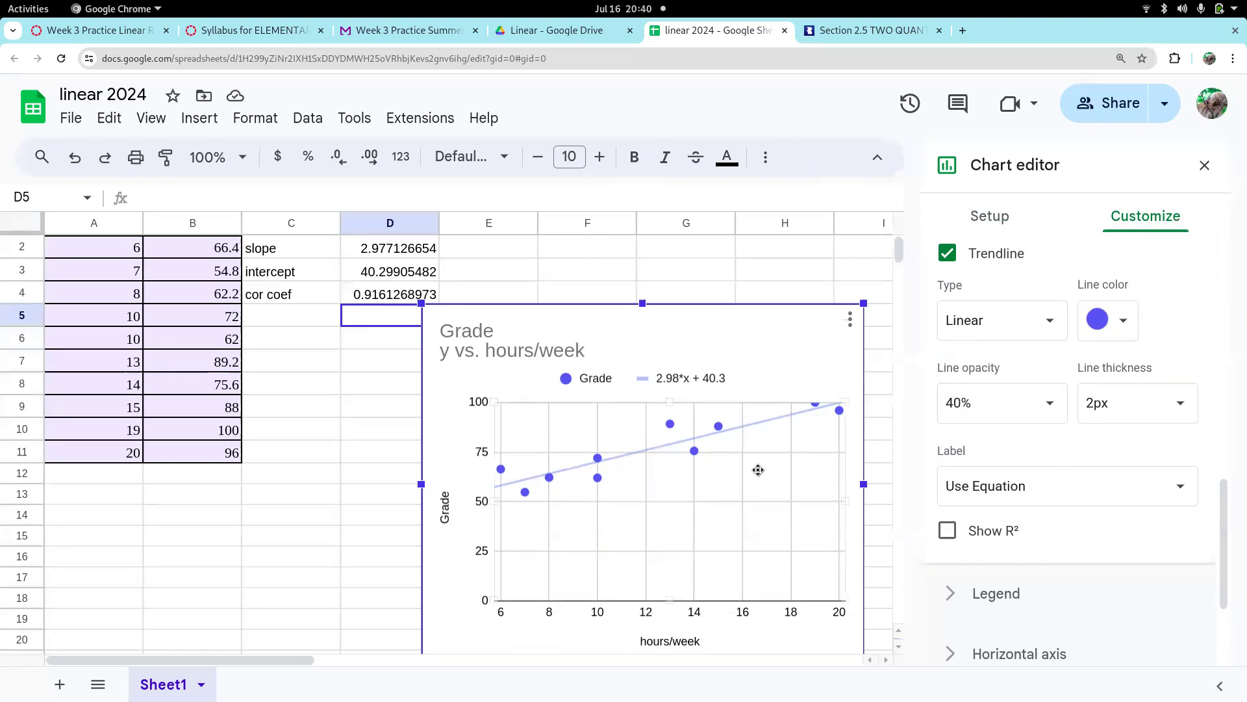
pyautogui.click(948, 531)
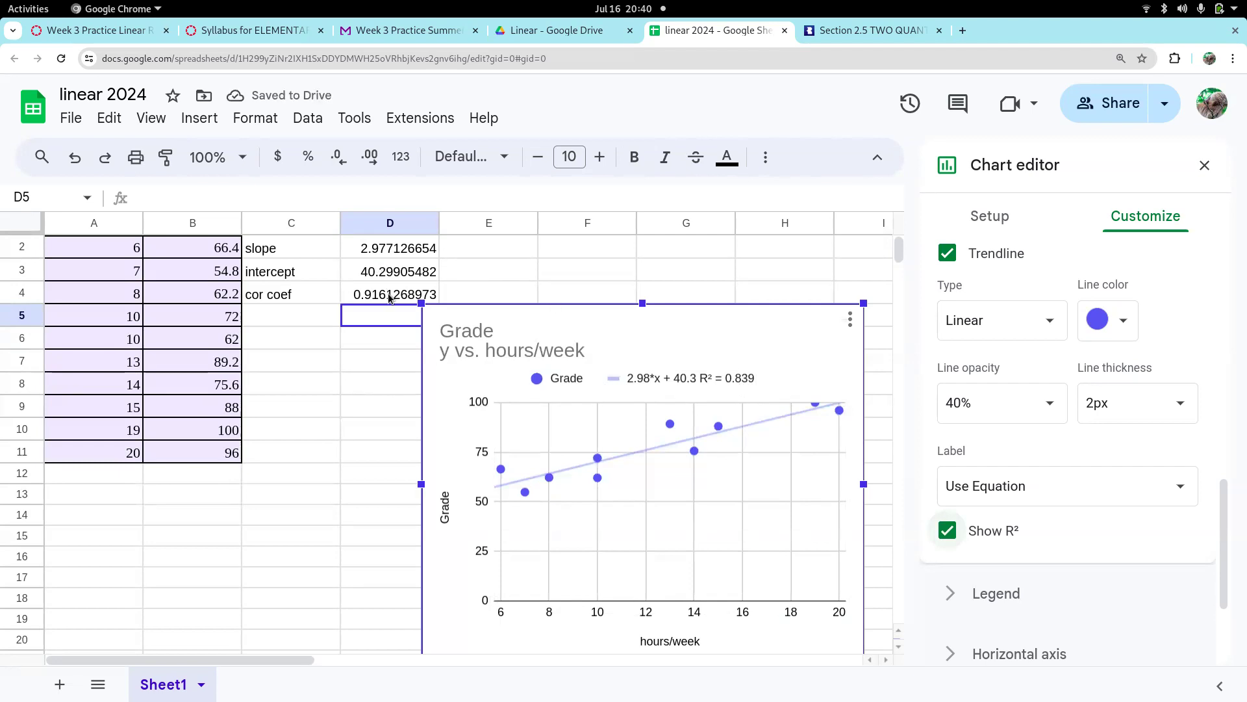
pyautogui.click(944, 534)
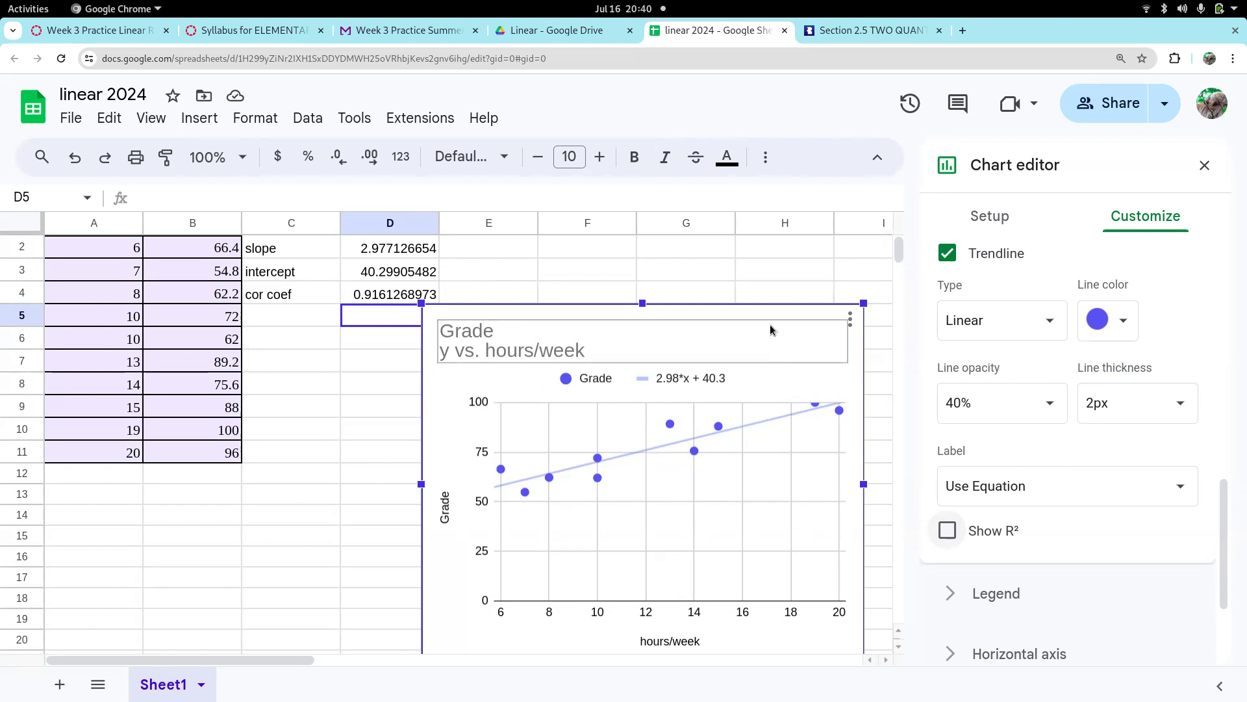
# Shift the chart slightly down and to the left below the summary statistics, and select the data range A1:B11
pyautogui.moveTo(747, 316); pyautogui.dragTo(694, 338)
pyautogui.click(682, 310)
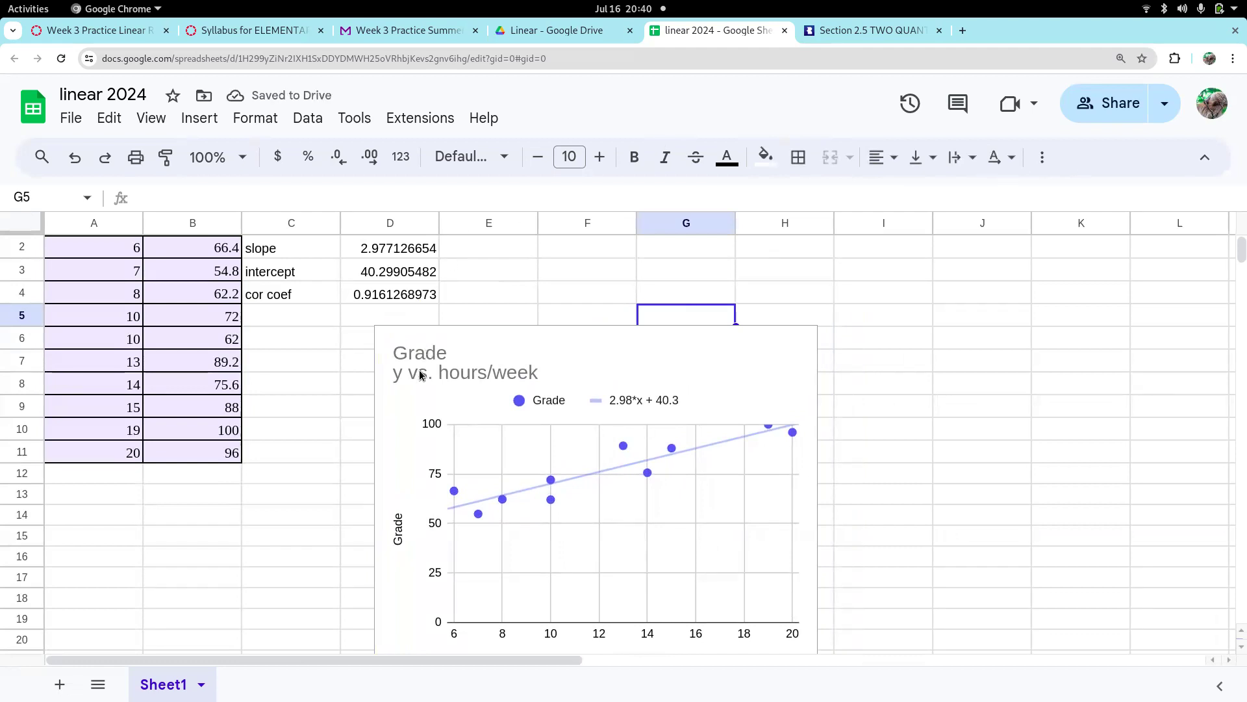
pyautogui.scroll(1, 420, 373)
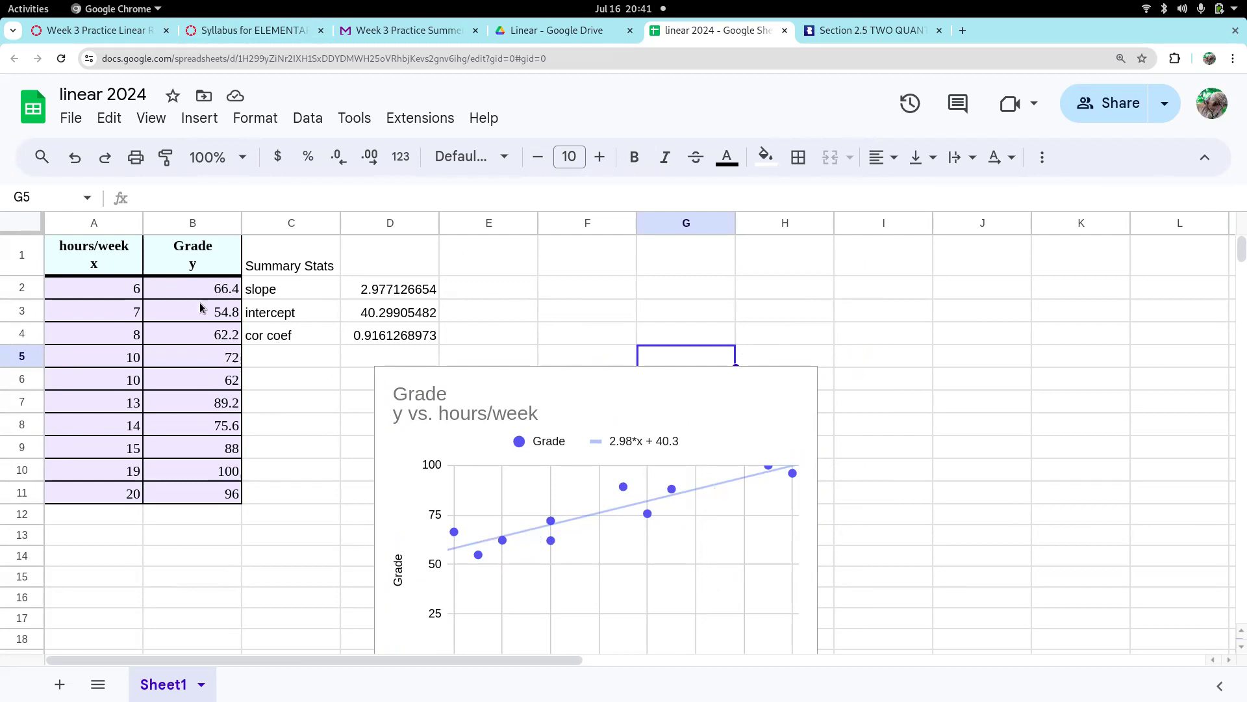
pyautogui.moveTo(97, 259); pyautogui.dragTo(216, 494)
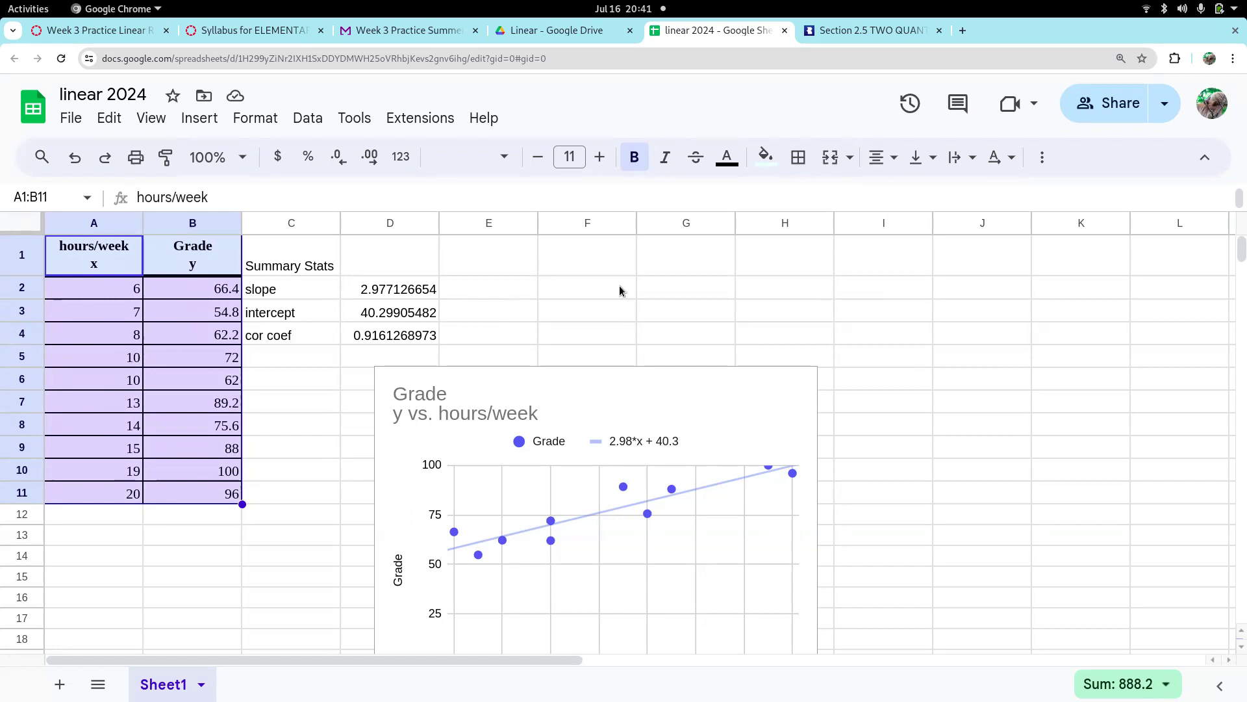
# Add the heading "Predictions" in cell F1
pyautogui.click(595, 268)
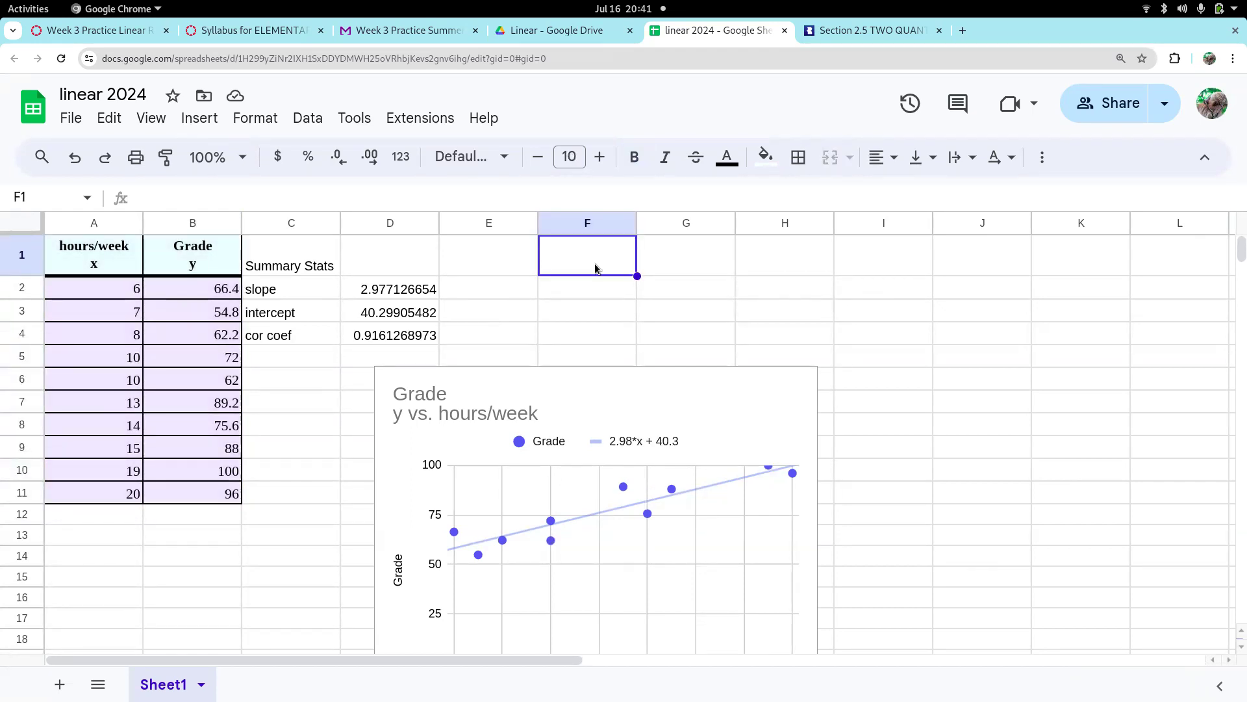
pyautogui.write('P')
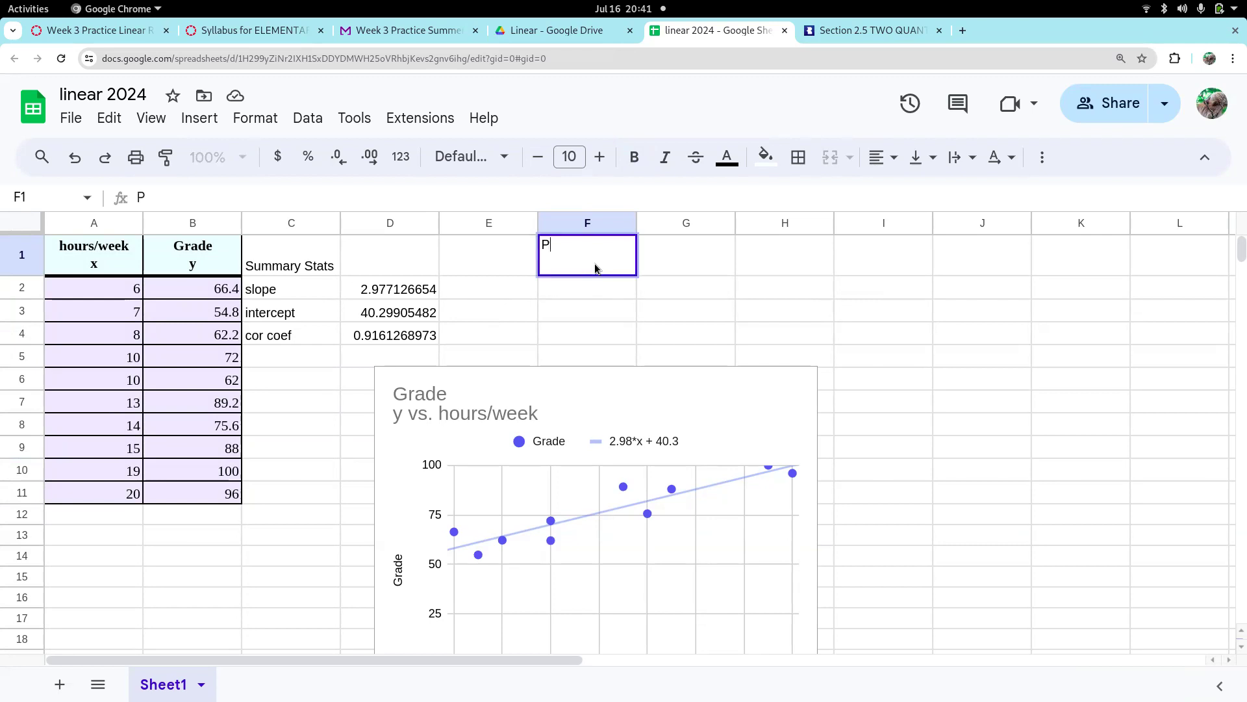
pyautogui.write('redictions')
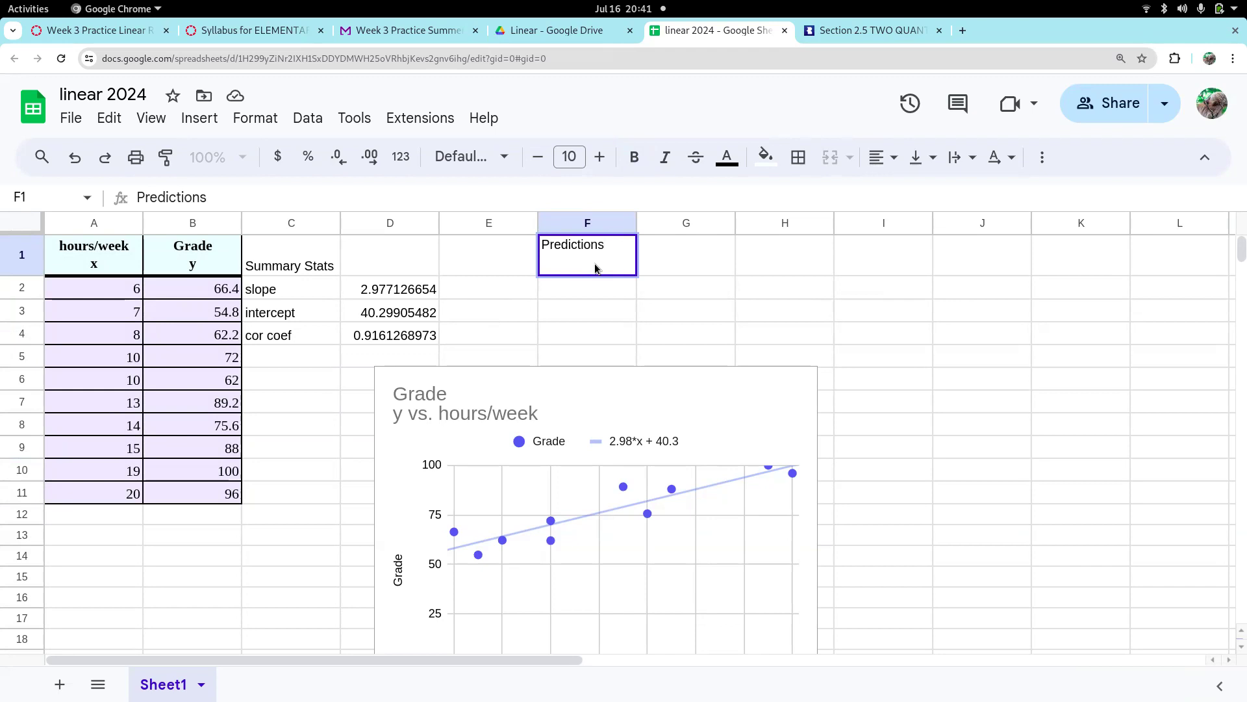
pyautogui.press('Return')
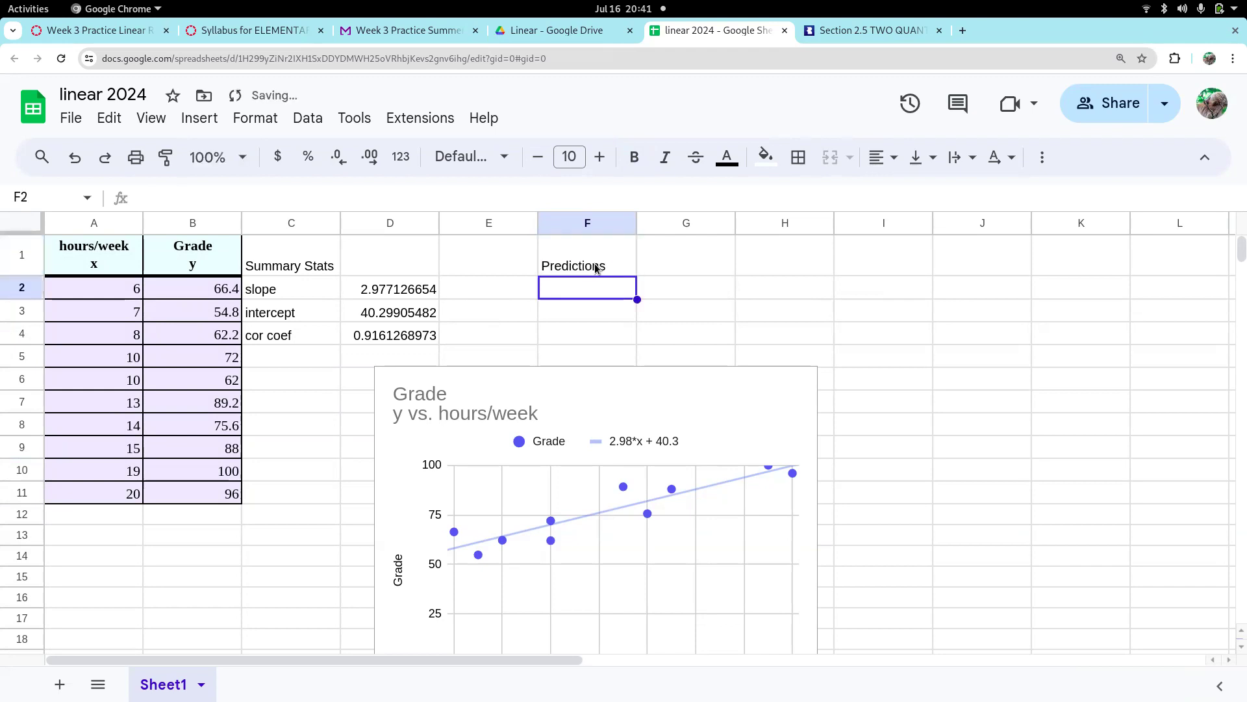
# Head the prediction columns with x in F2 and y in G2, and enter 9 as the first x value in F3
pyautogui.moveTo(119, 291); pyautogui.dragTo(113, 494)
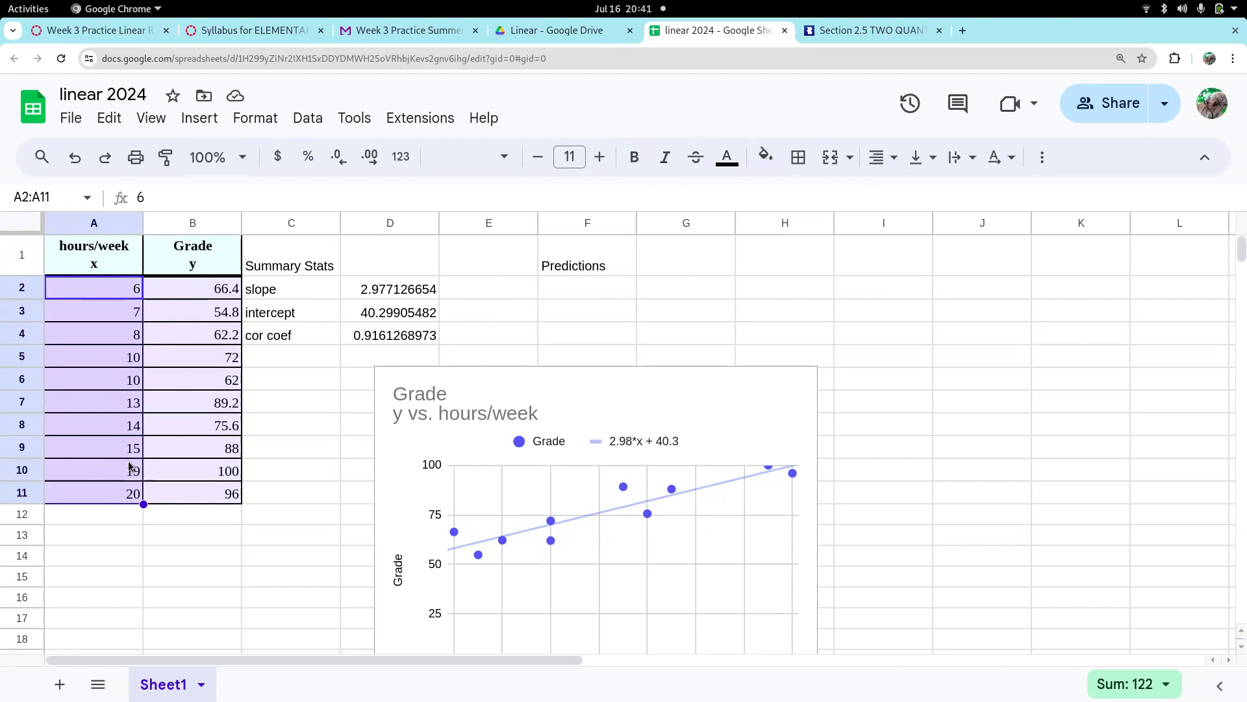
pyautogui.click(590, 282)
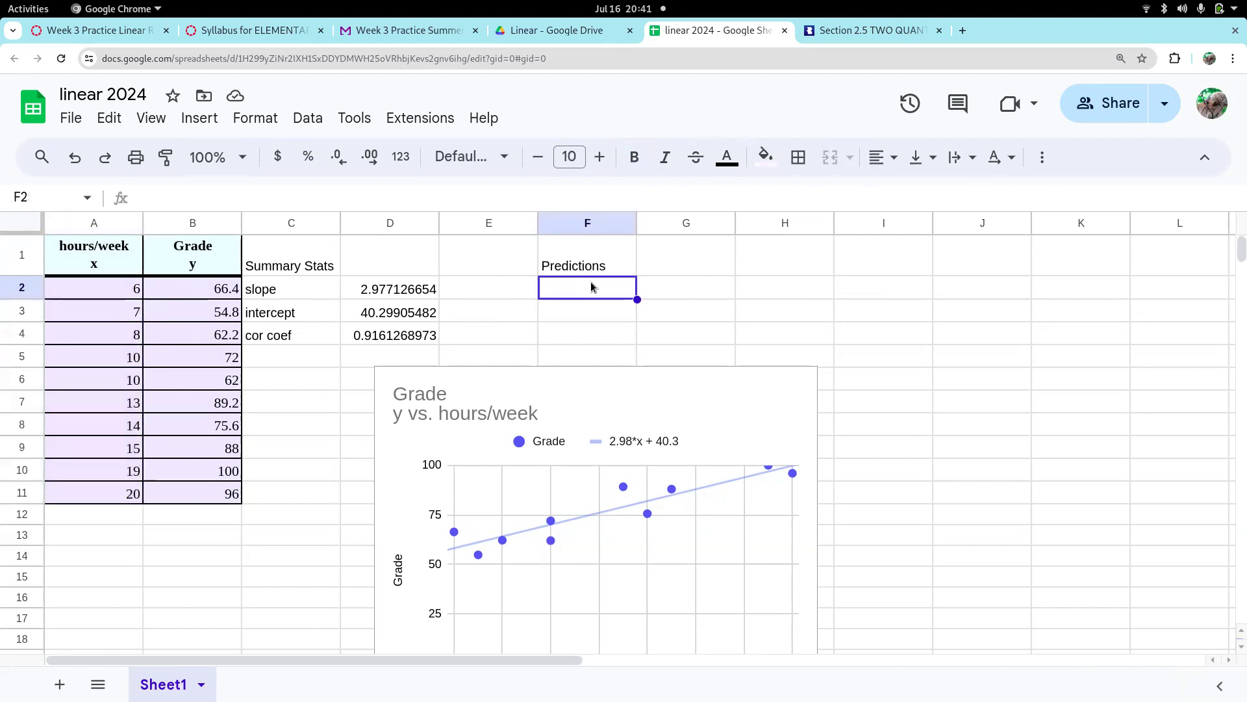
pyautogui.write('x')
pyautogui.press('Return')
pyautogui.write('9')
pyautogui.press('Tab')
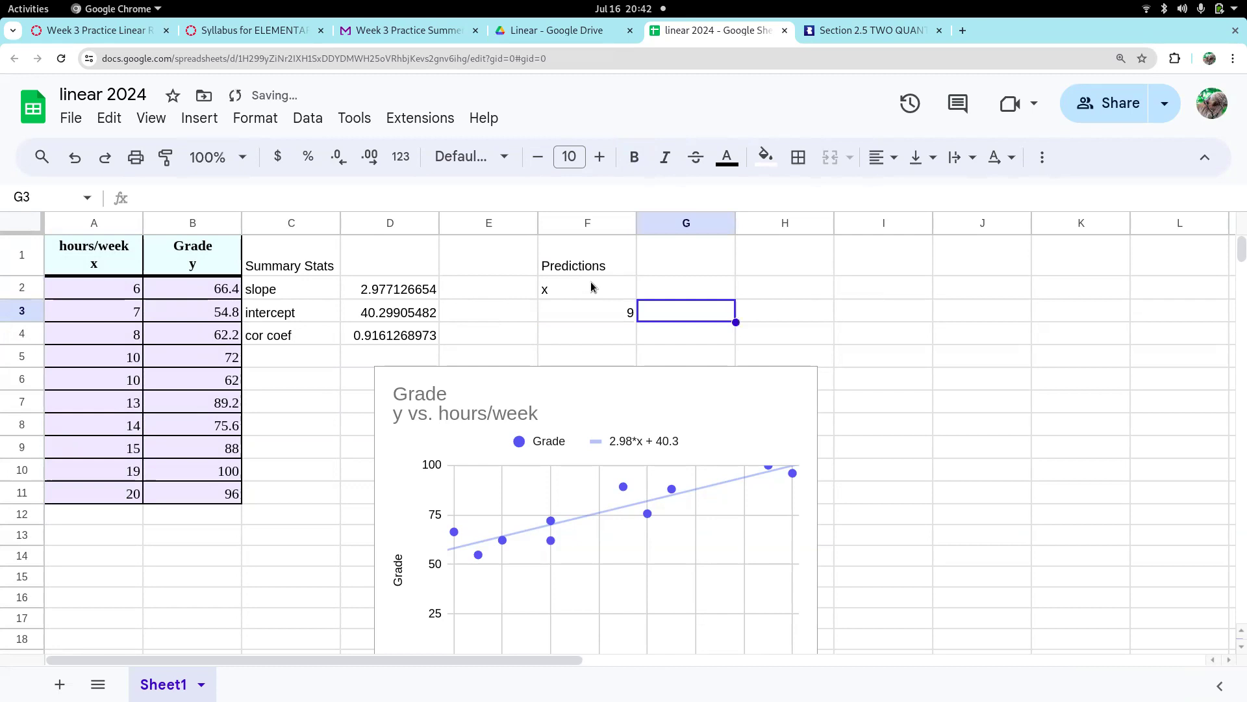
pyautogui.press('Up')
pyautogui.write('y')
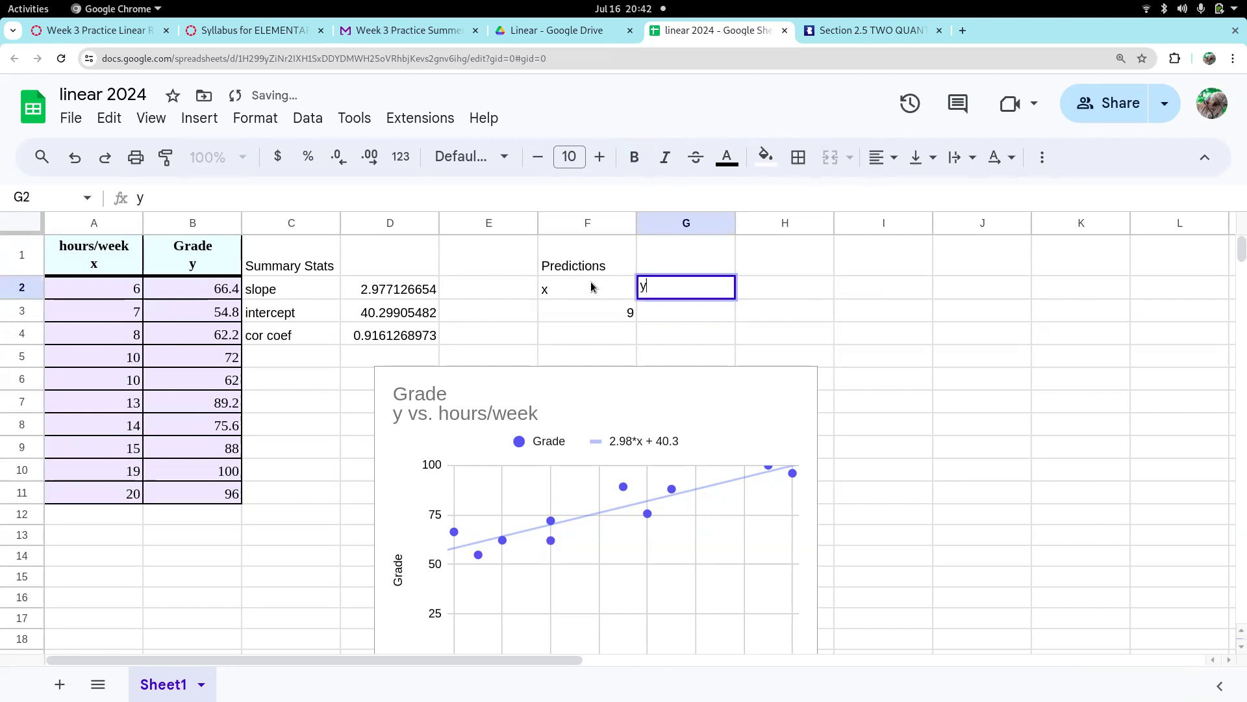
pyautogui.press('Return')
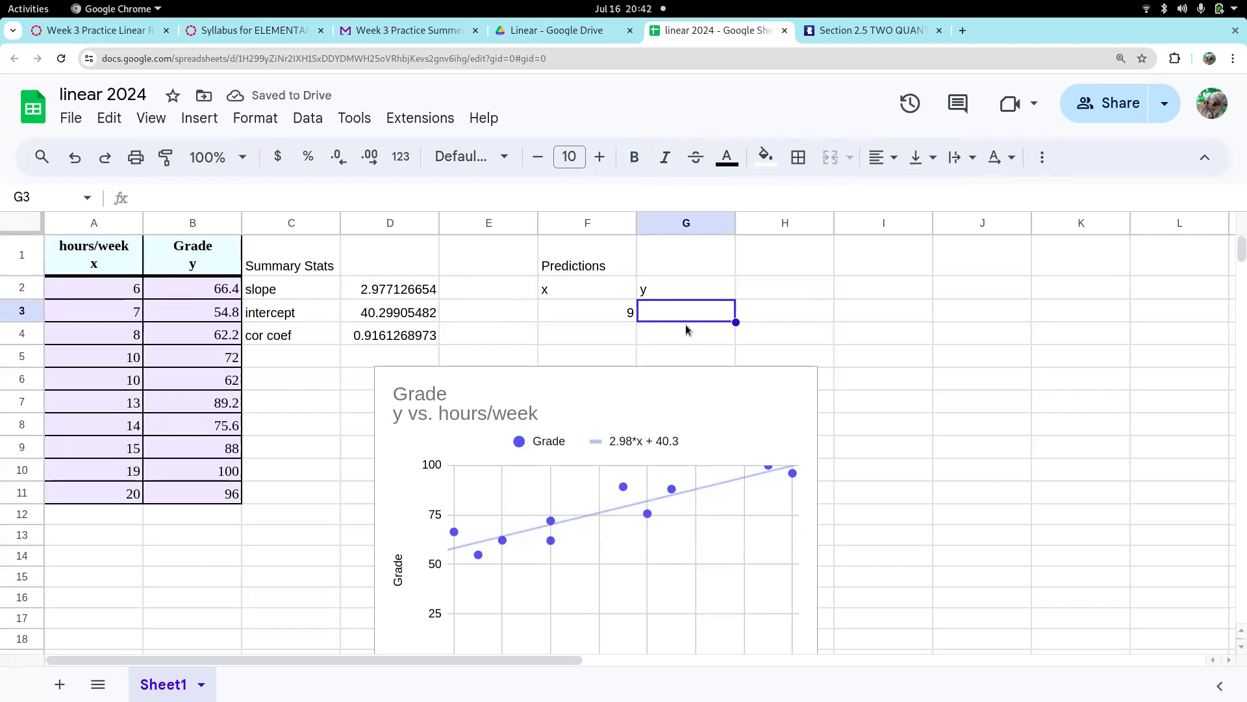
# Enter the prediction formula =9.98*F3+40.3 in G3
pyautogui.write('=')
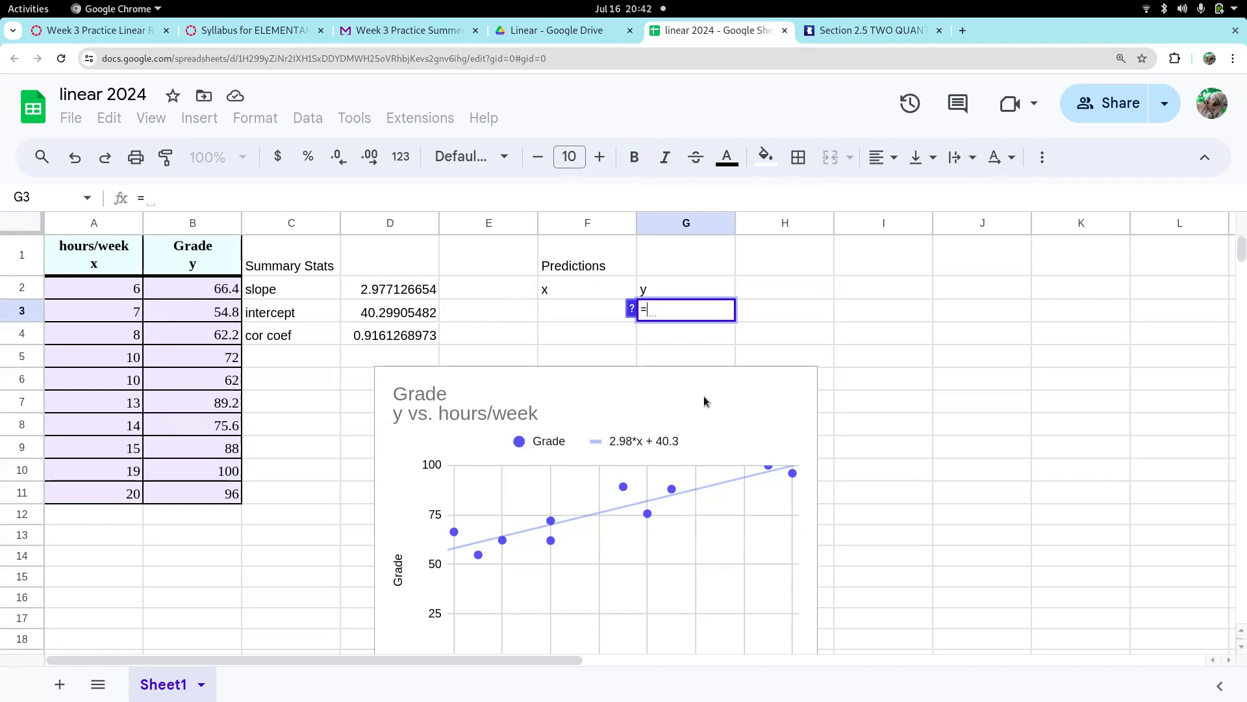
pyautogui.write('9.98')
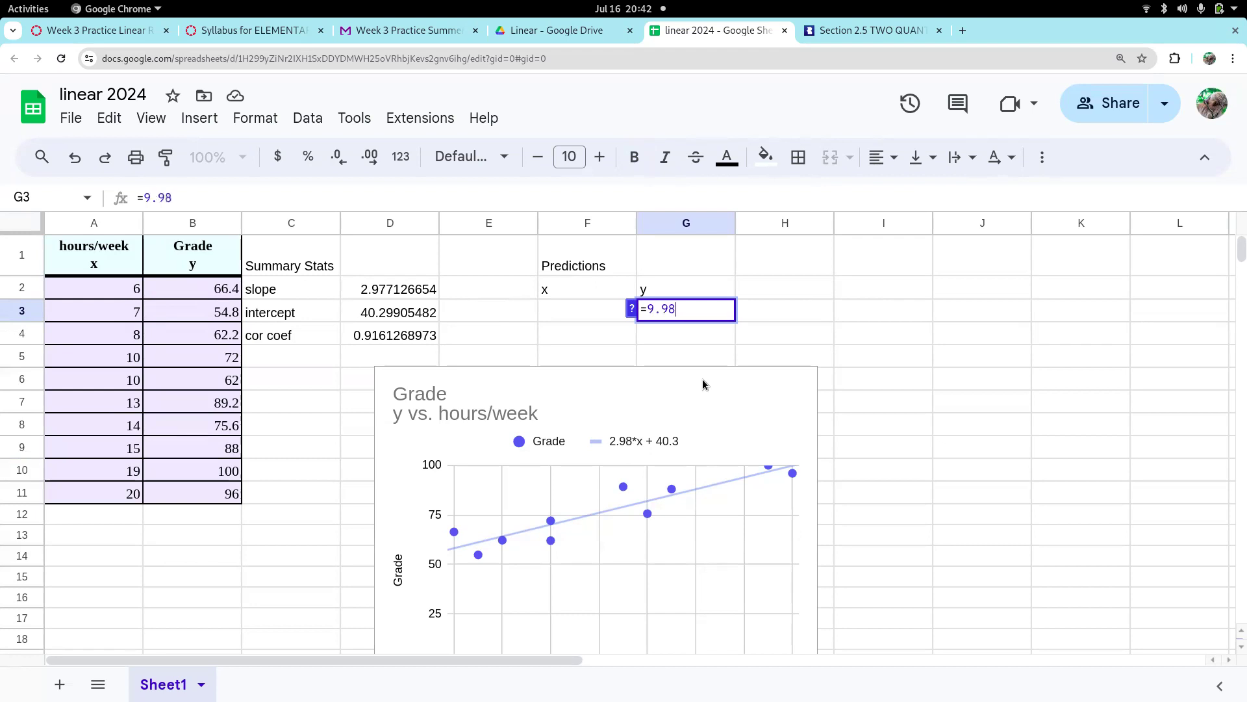
pyautogui.write('*')
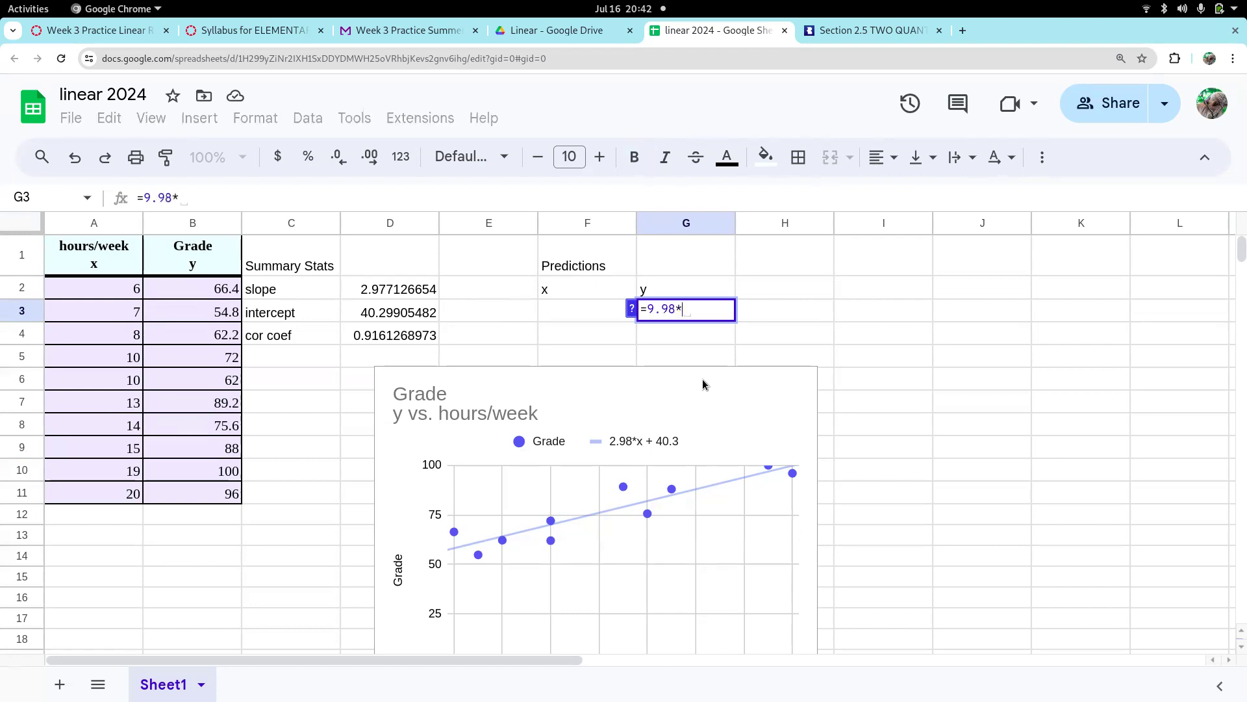
pyautogui.click(575, 306)
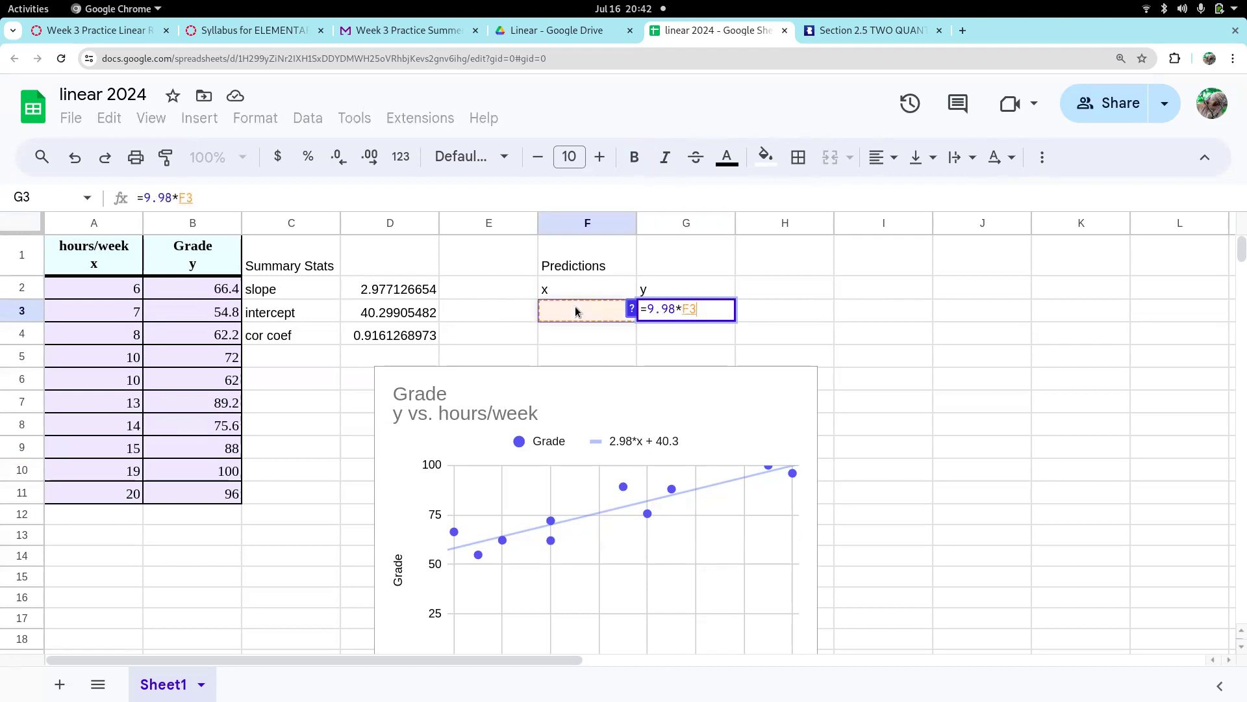
pyautogui.write('+')
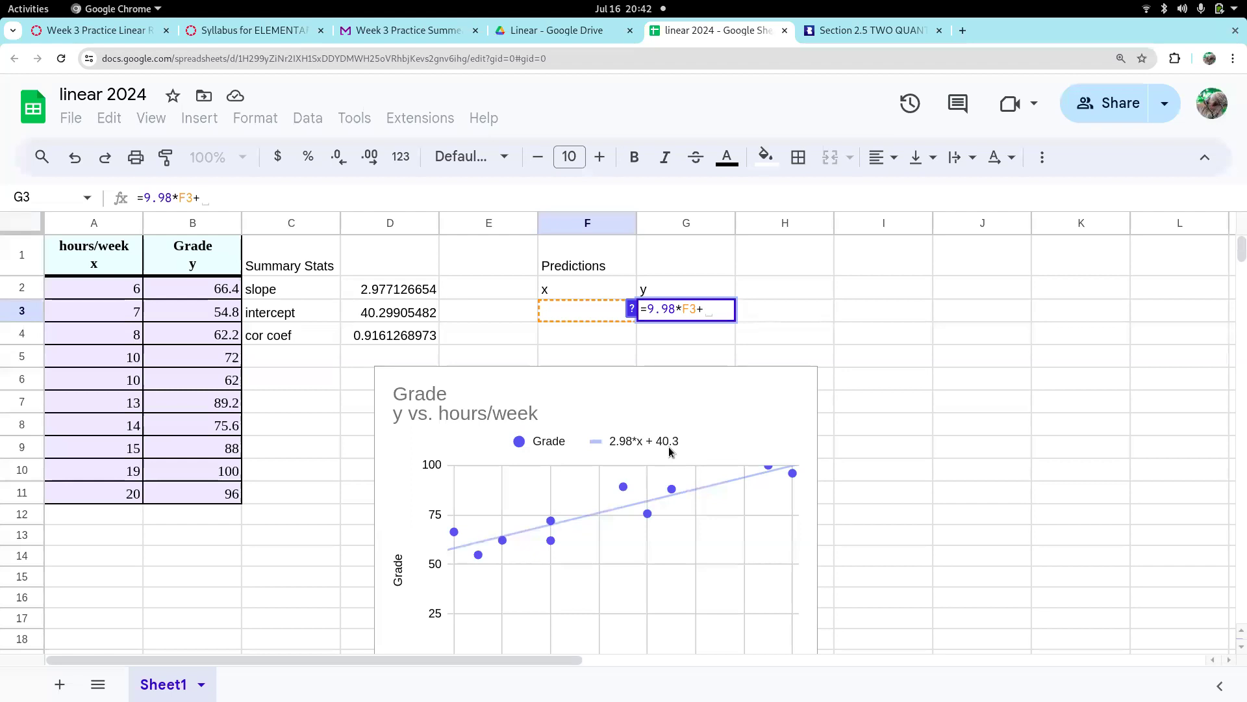
pyautogui.write('40.3')
pyautogui.press('Return')
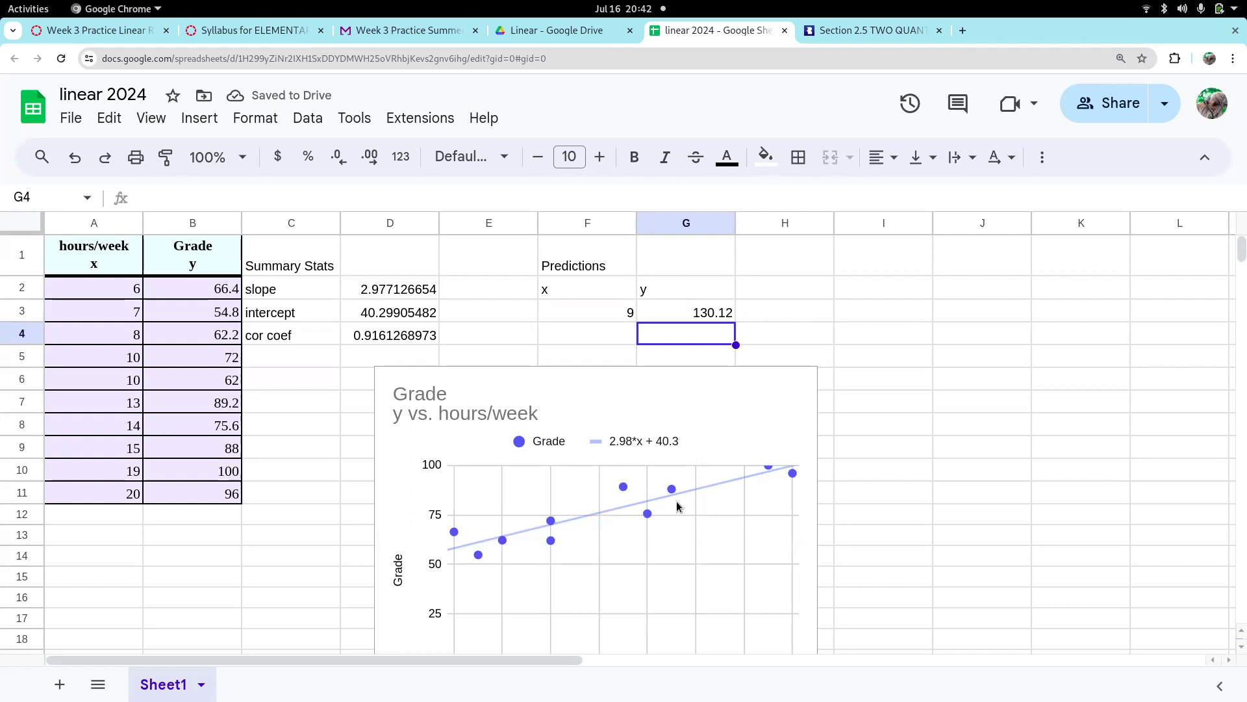
# Correct the slope coefficient in G3's prediction formula to 2.98
pyautogui.doubleClick(715, 320)
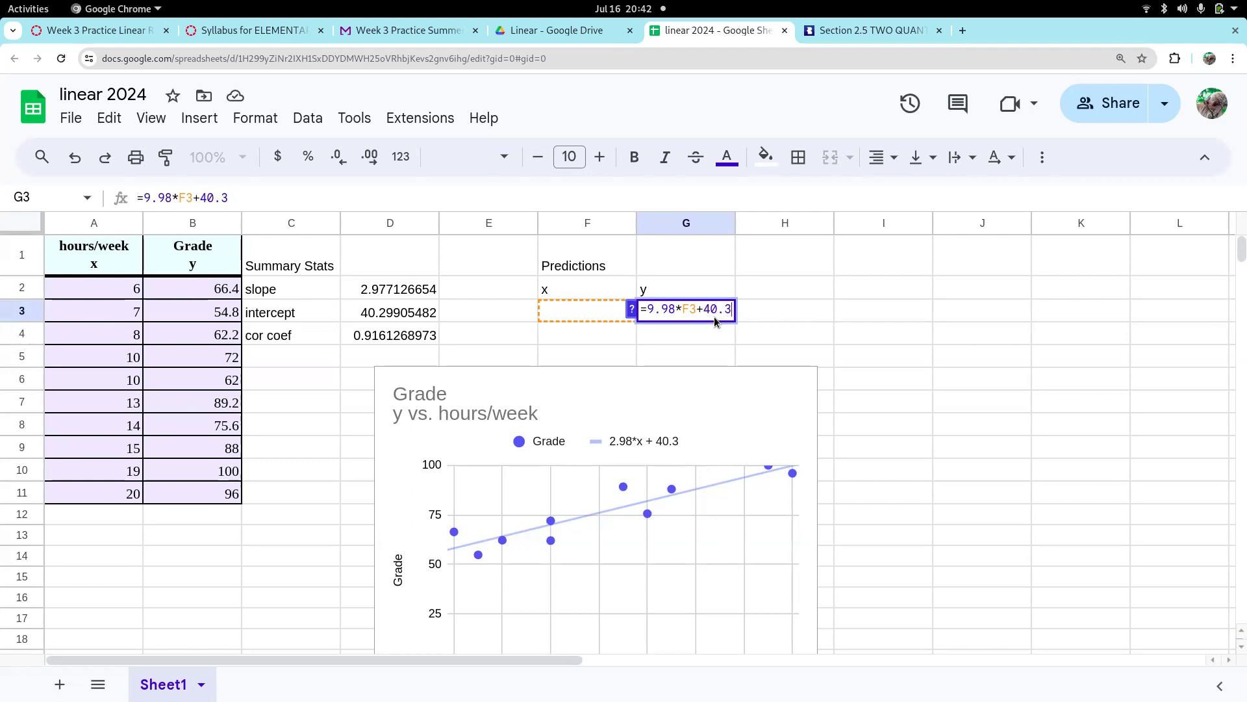
pyautogui.click(653, 313)
pyautogui.press('BackSpace')
pyautogui.write('2')
pyautogui.press('Return')
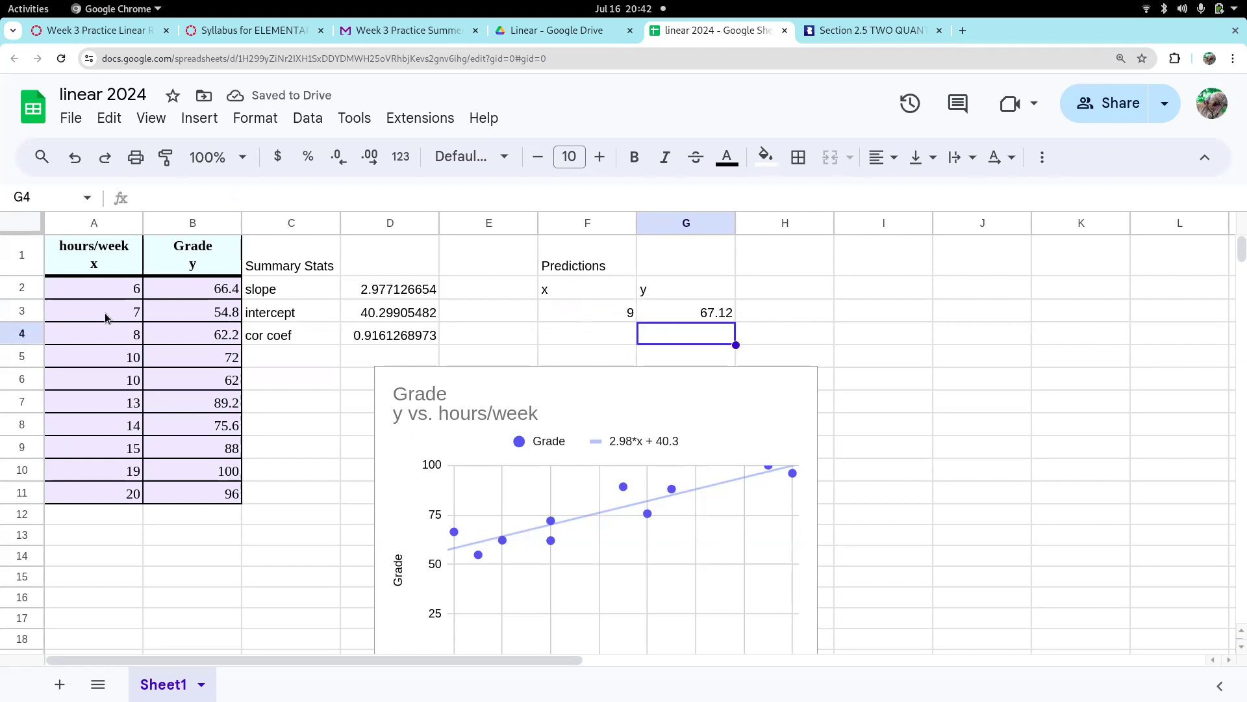
# Add a second prediction with x value 4 in F4 and the formula =2.98*F4+40.3 in G4
pyautogui.moveTo(99, 299); pyautogui.dragTo(178, 501)
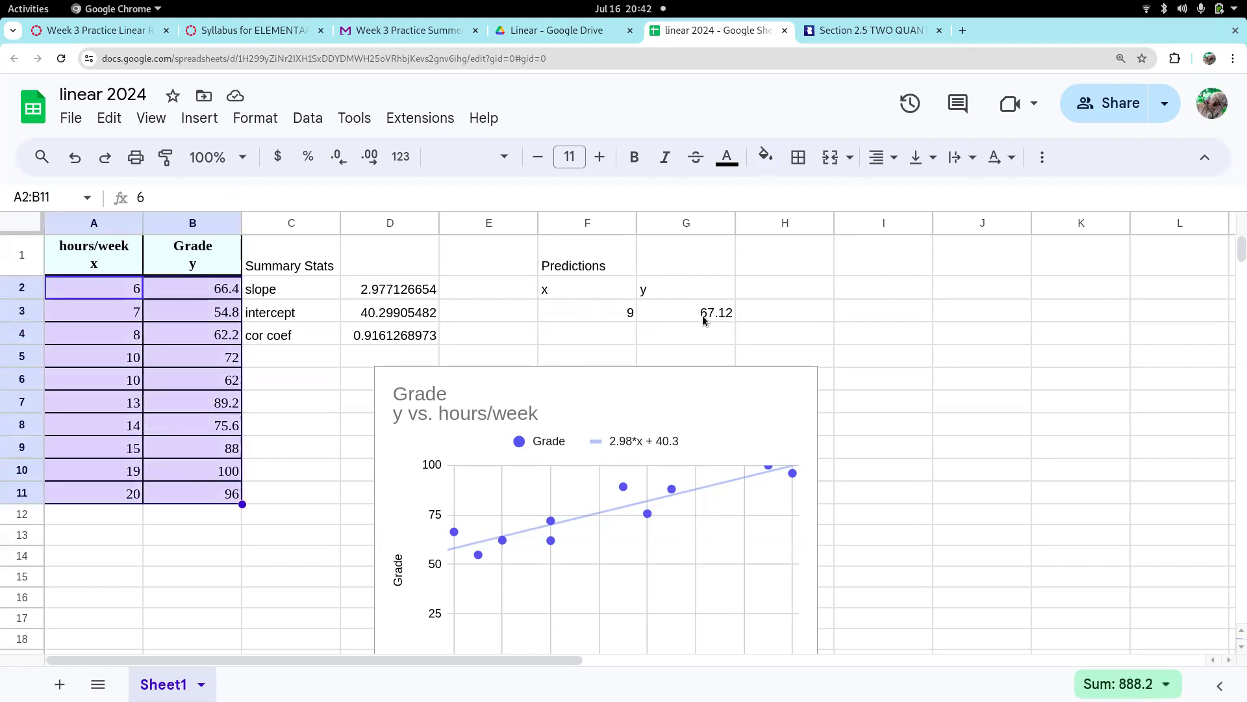
pyautogui.click(610, 335)
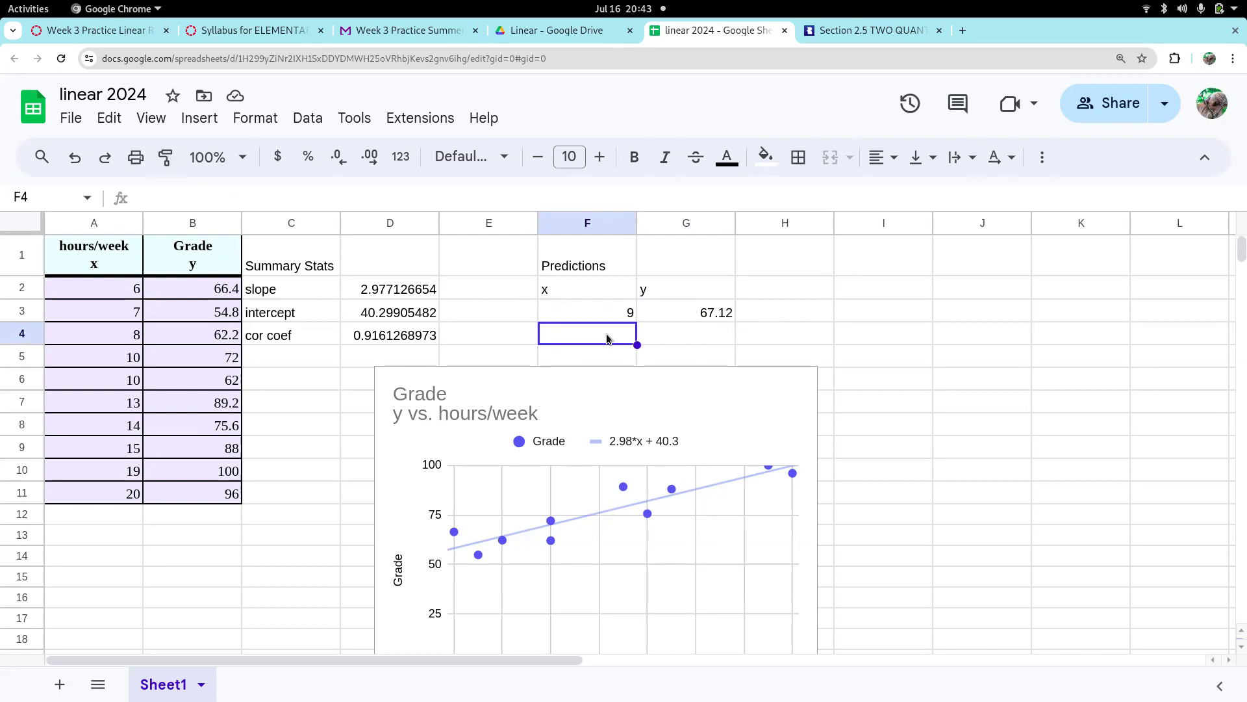
pyautogui.write('4')
pyautogui.press('Tab')
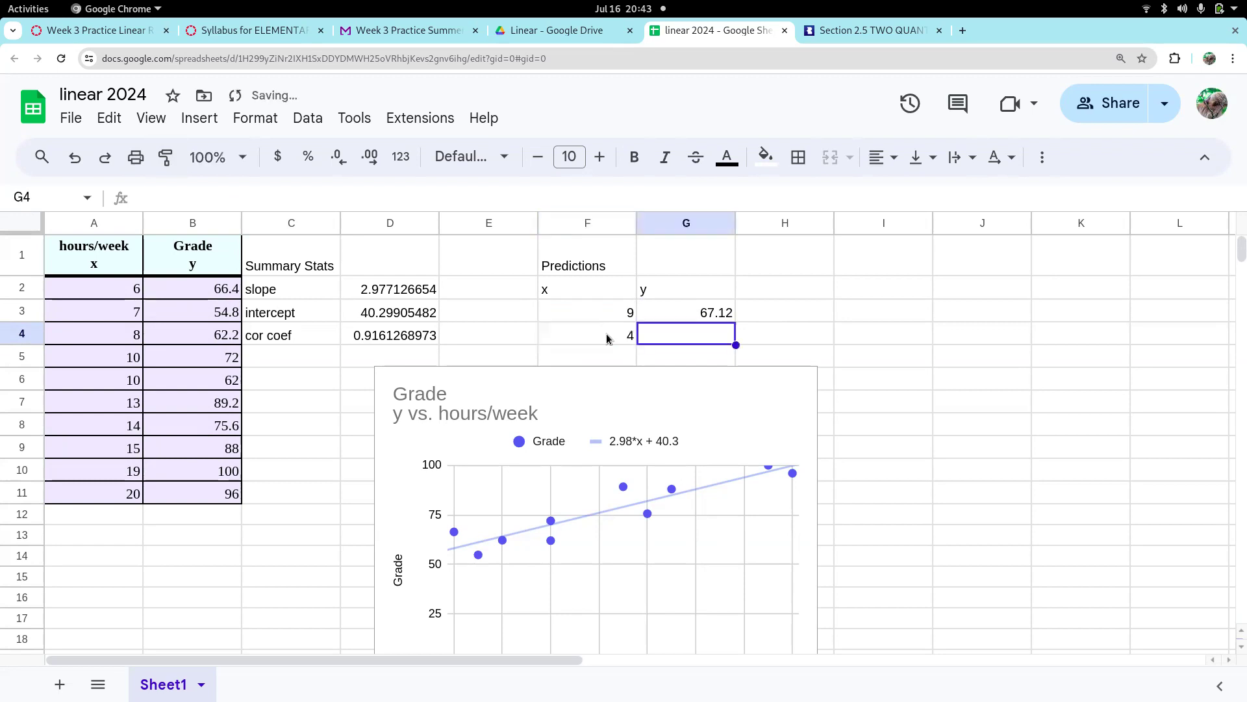
pyautogui.write('=')
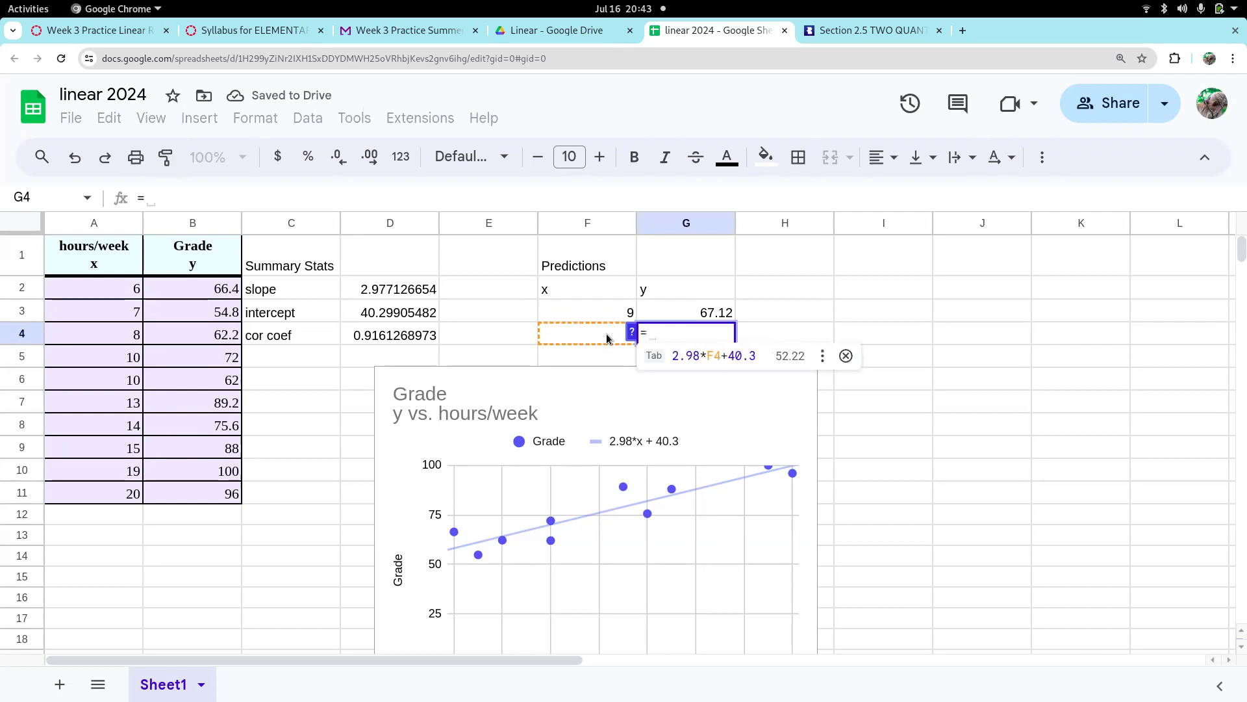
pyautogui.write('2.98')
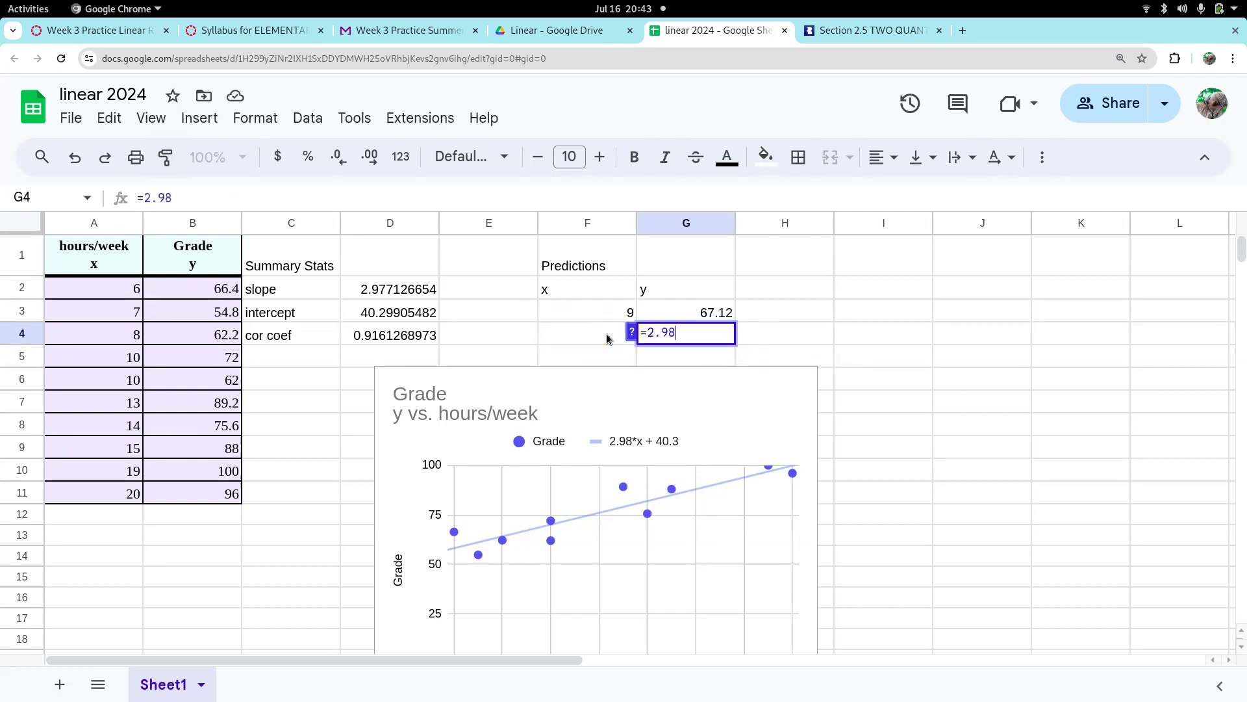
pyautogui.write('*')
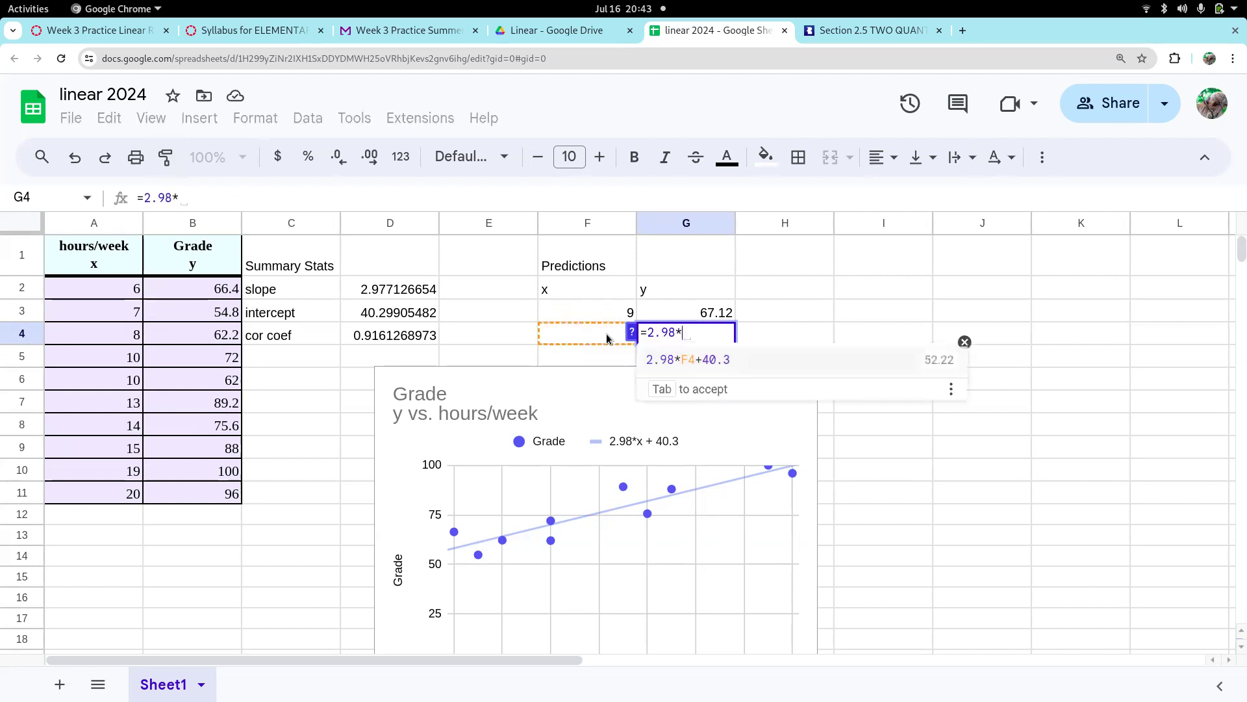
pyautogui.click(565, 339)
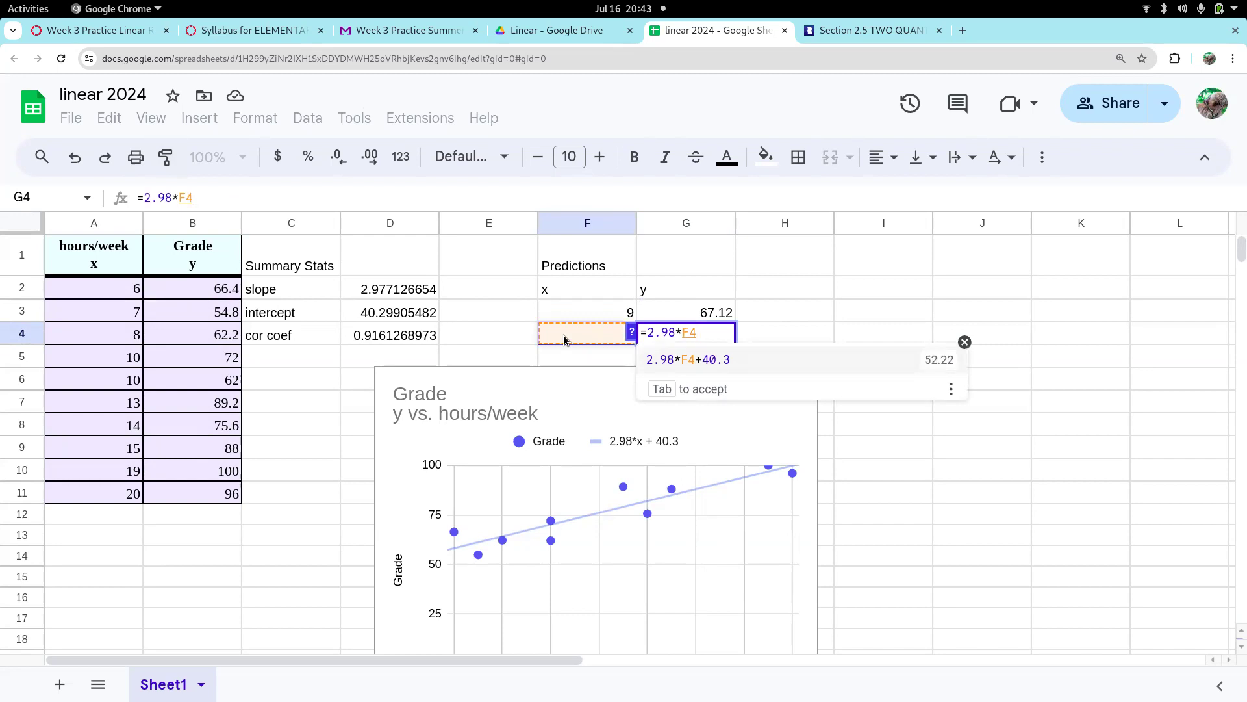
pyautogui.write('+')
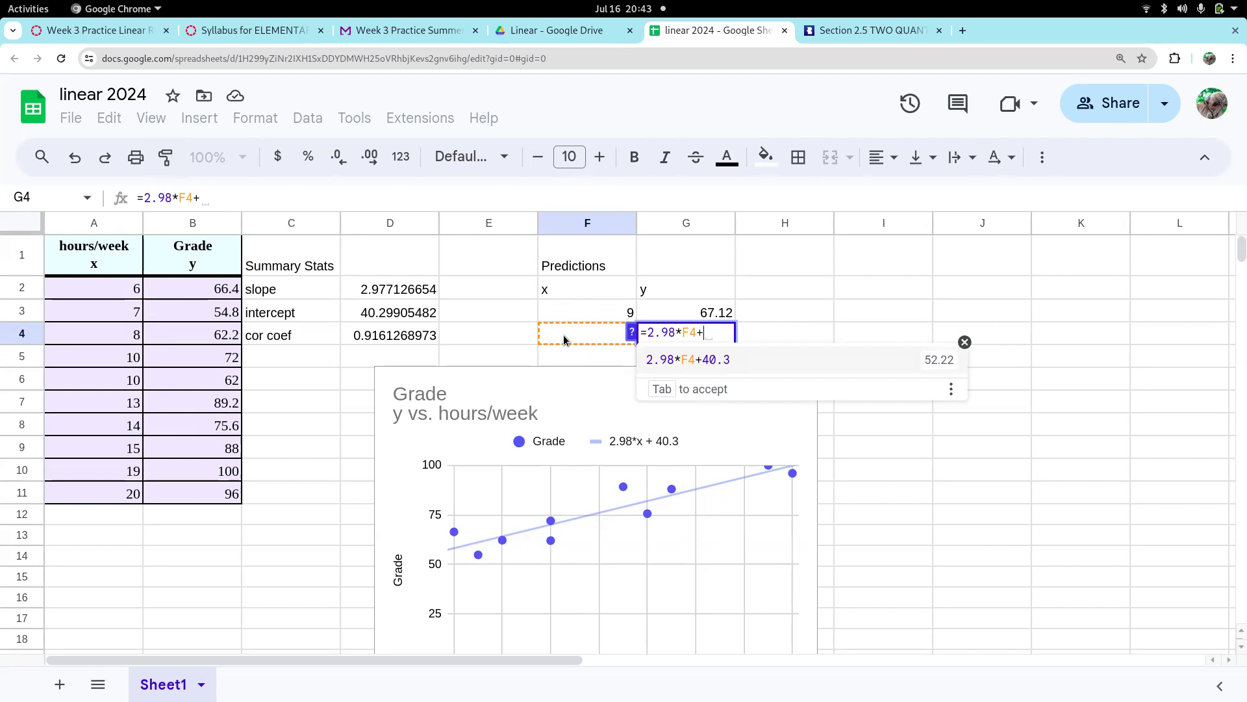
pyautogui.write('40.3')
pyautogui.press('Return')
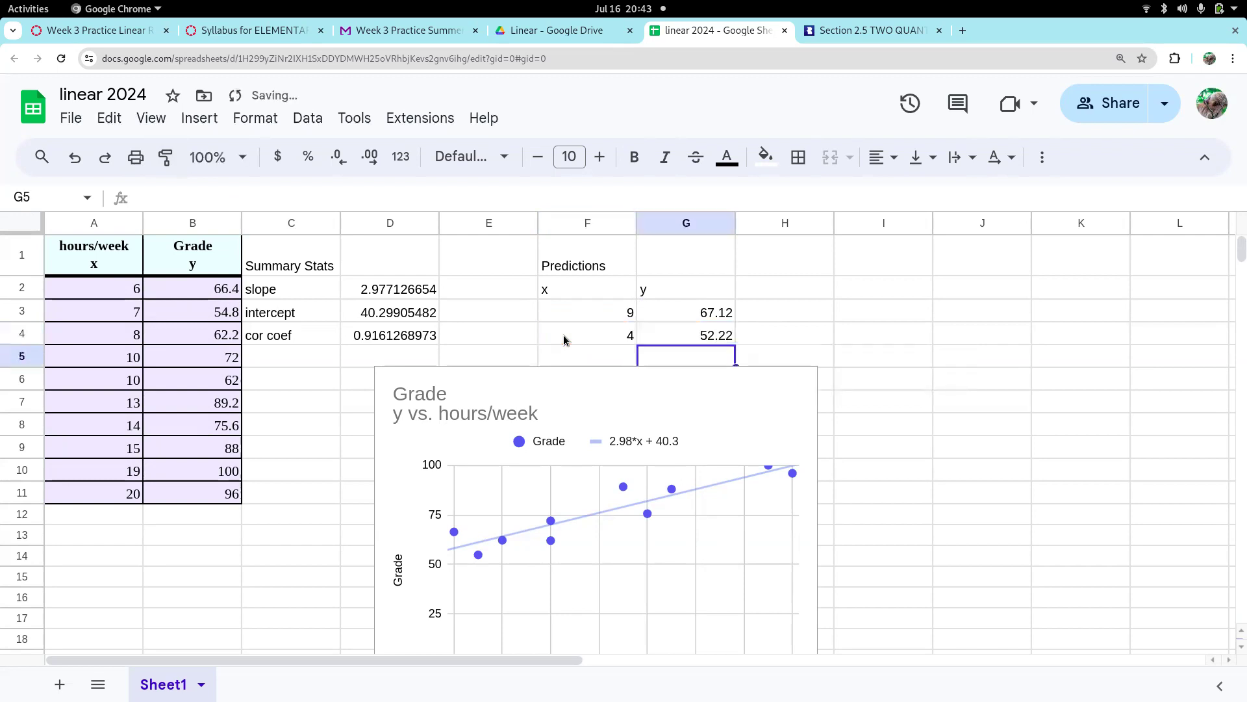
# Compare the x value 9 with the hours data in A2:A11, and label its prediction "Interpolation" in H3
pyautogui.click(700, 337)
pyautogui.click(617, 316)
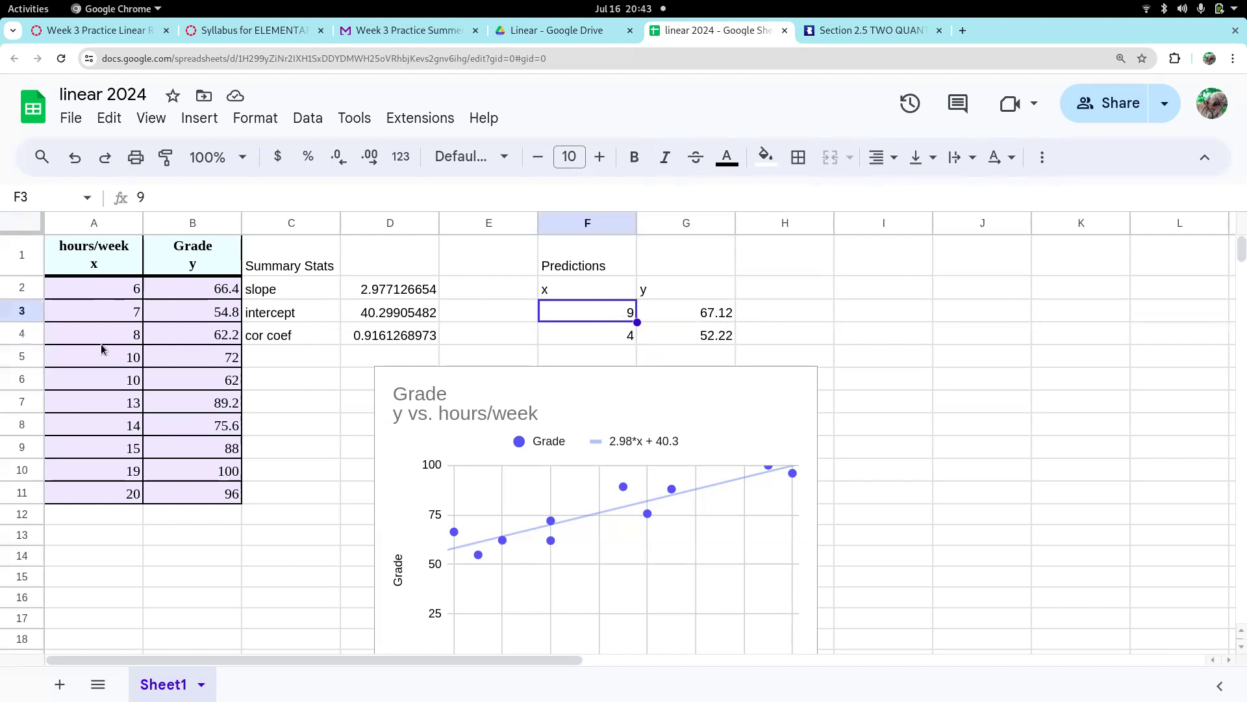
pyautogui.moveTo(112, 290); pyautogui.dragTo(129, 495)
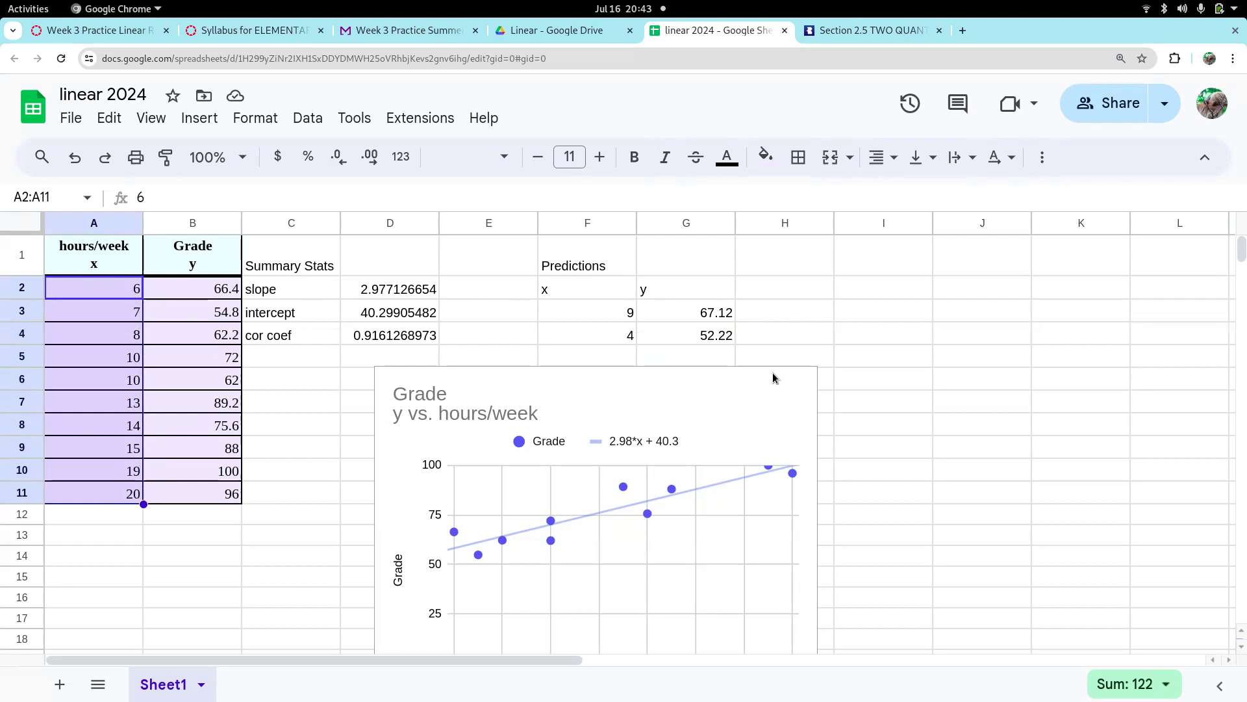
pyautogui.click(808, 318)
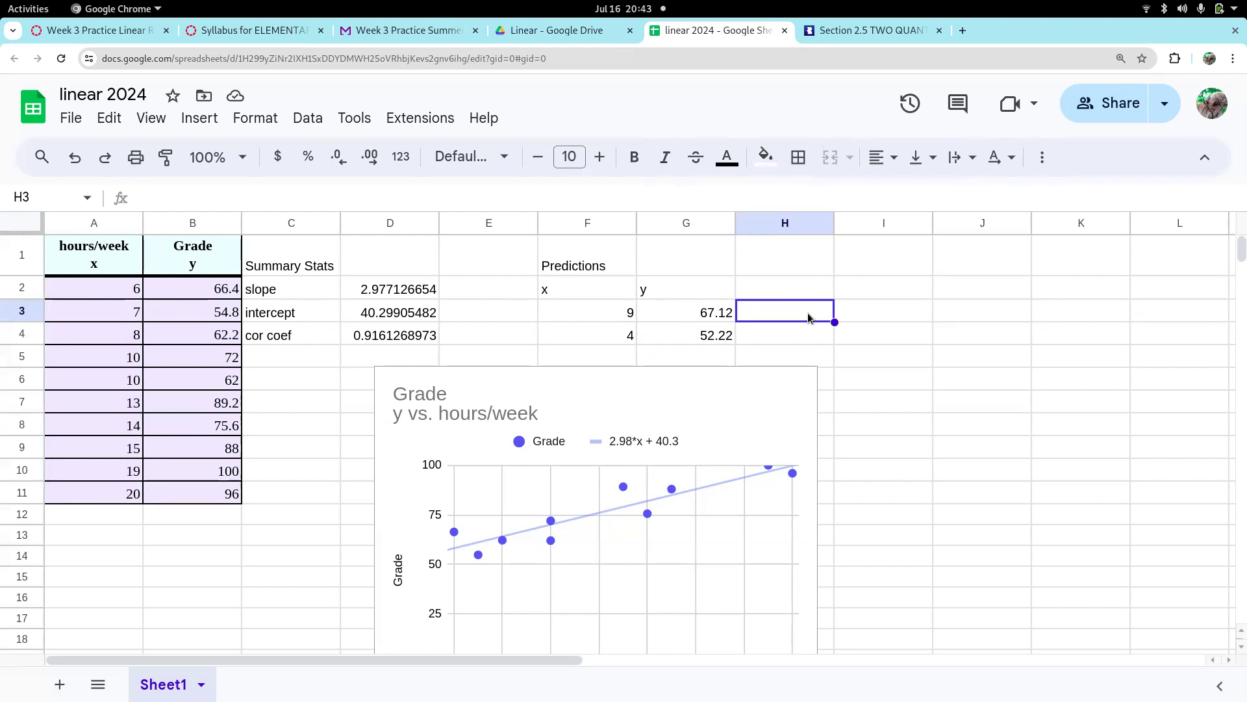
pyautogui.write('Interp')
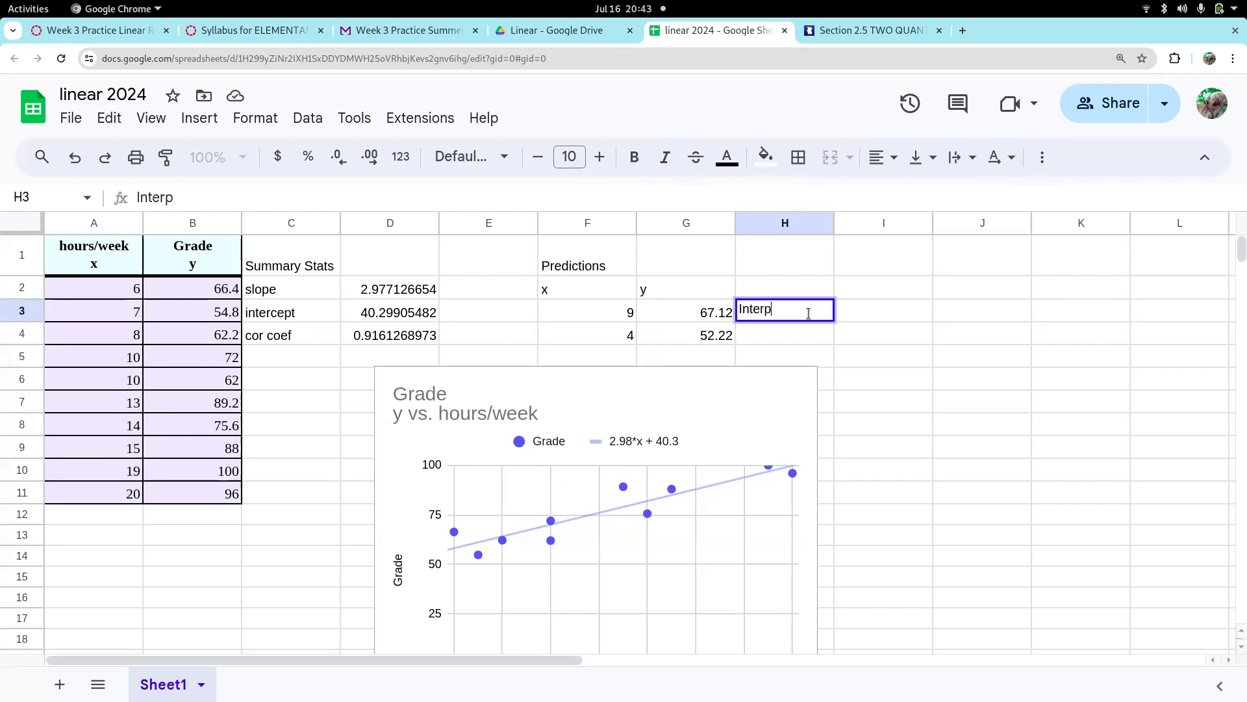
pyautogui.write('olation')
pyautogui.press('Return')
# Compare the x value 4 with the hours data in A2:A11, and label its prediction "extrapolation" in H4
pyautogui.click(619, 336)
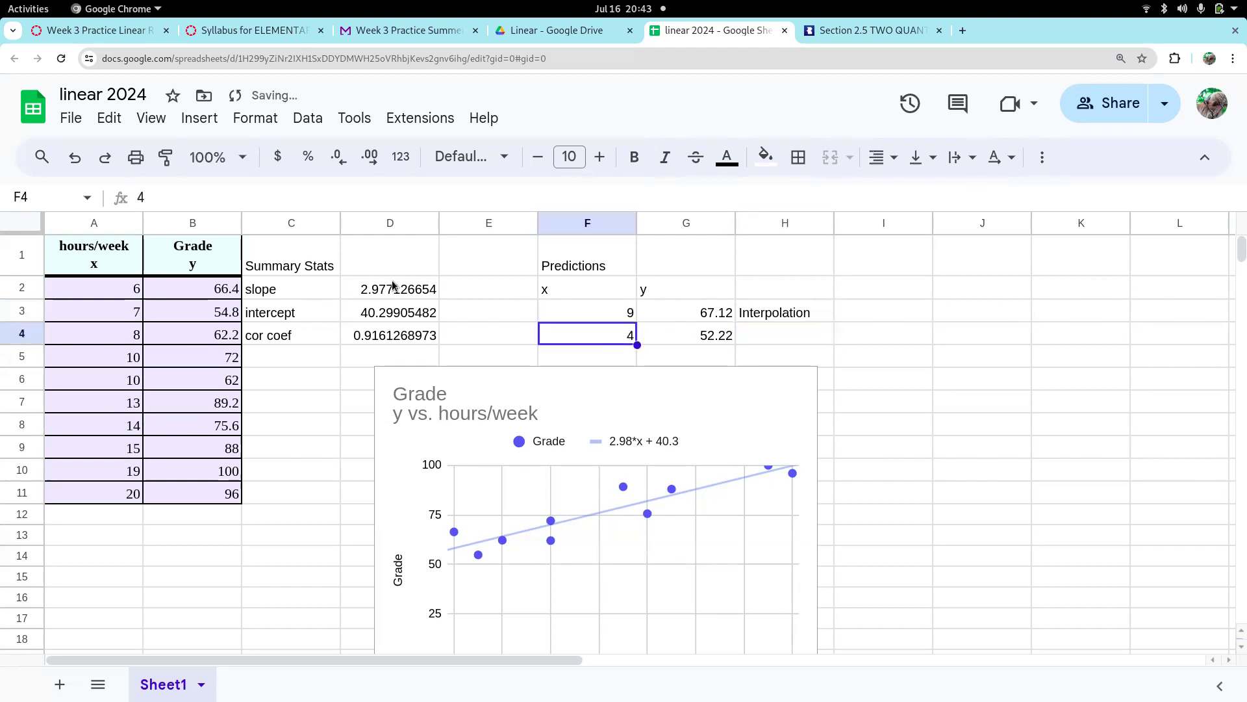
pyautogui.click(121, 291)
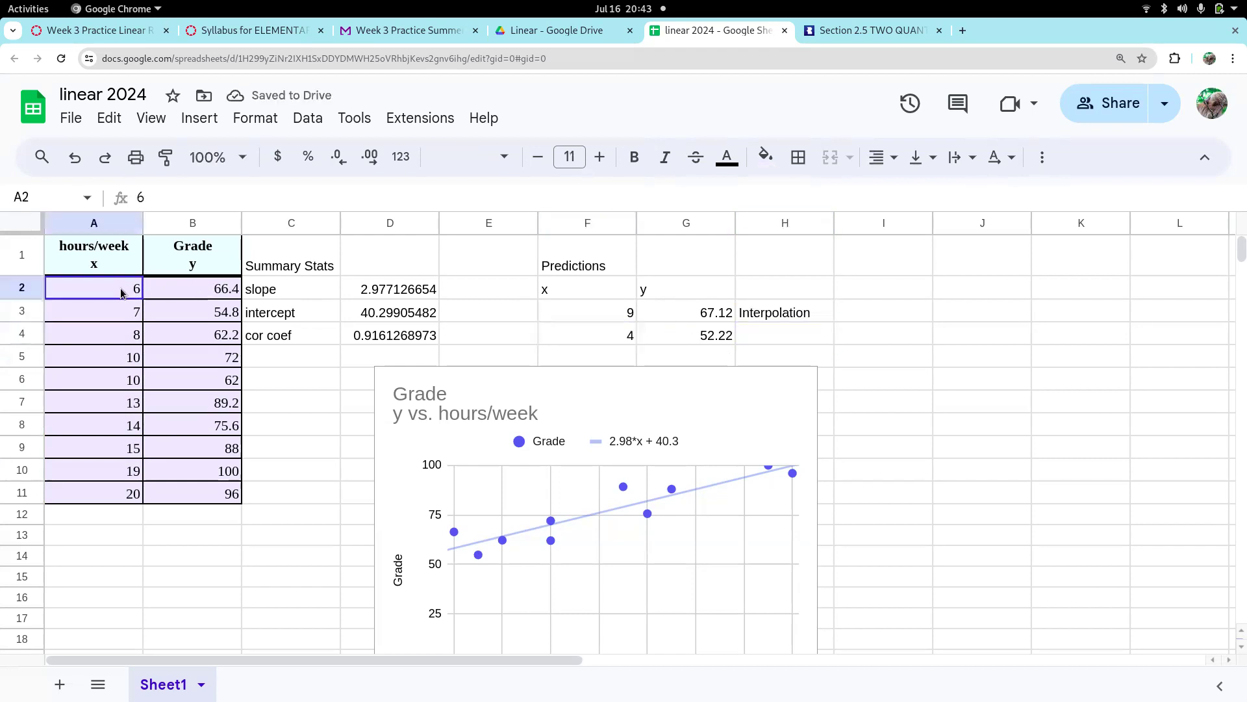
pyautogui.moveTo(115, 459); pyautogui.dragTo(115, 493)
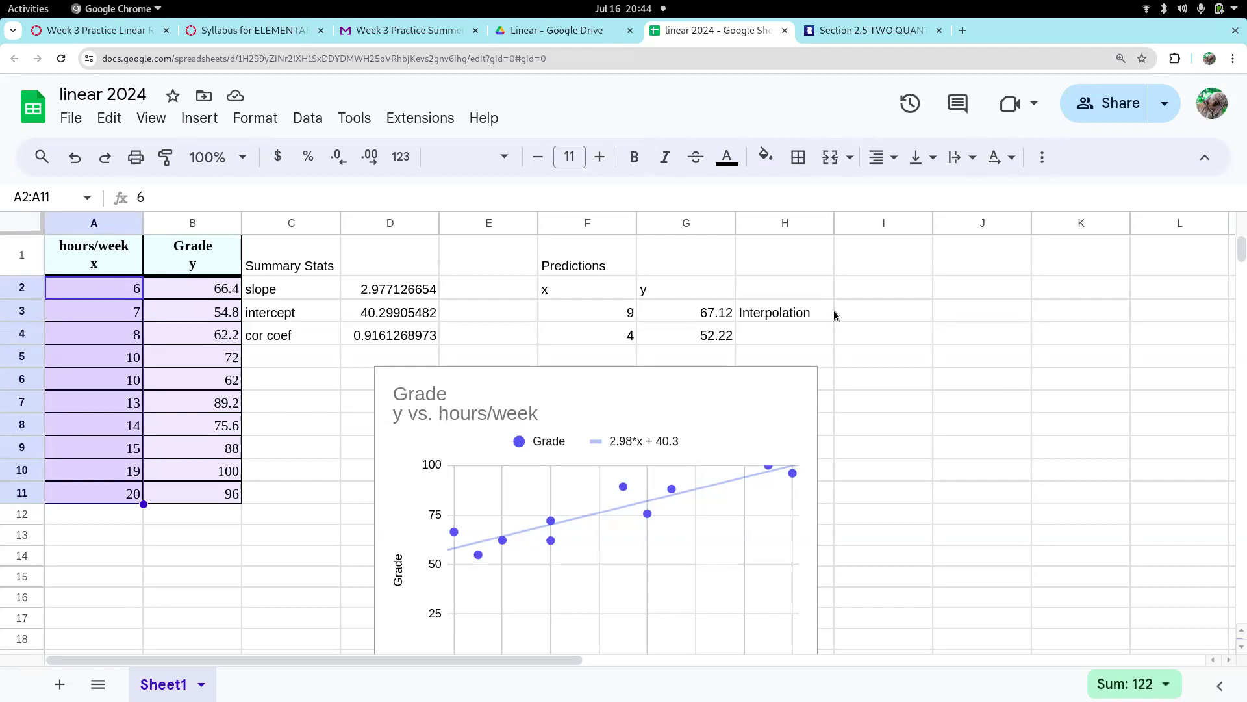
pyautogui.click(794, 340)
pyautogui.write('ex')
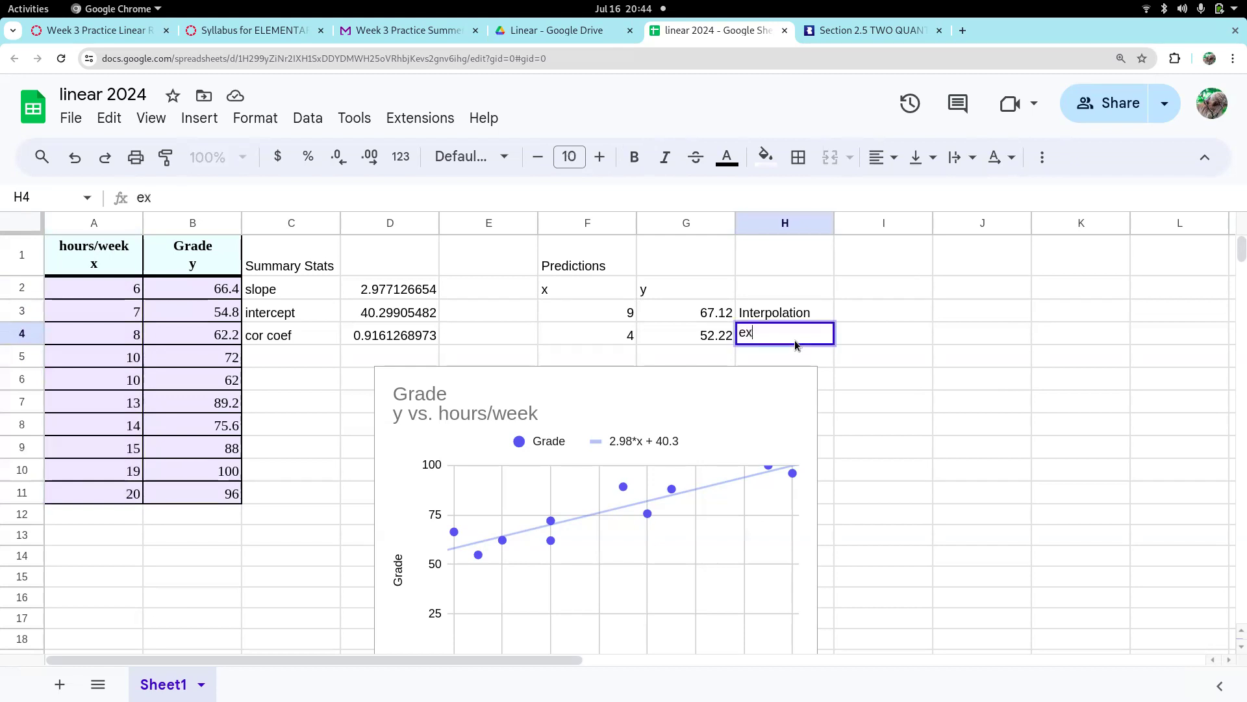
pyautogui.write('trapolation')
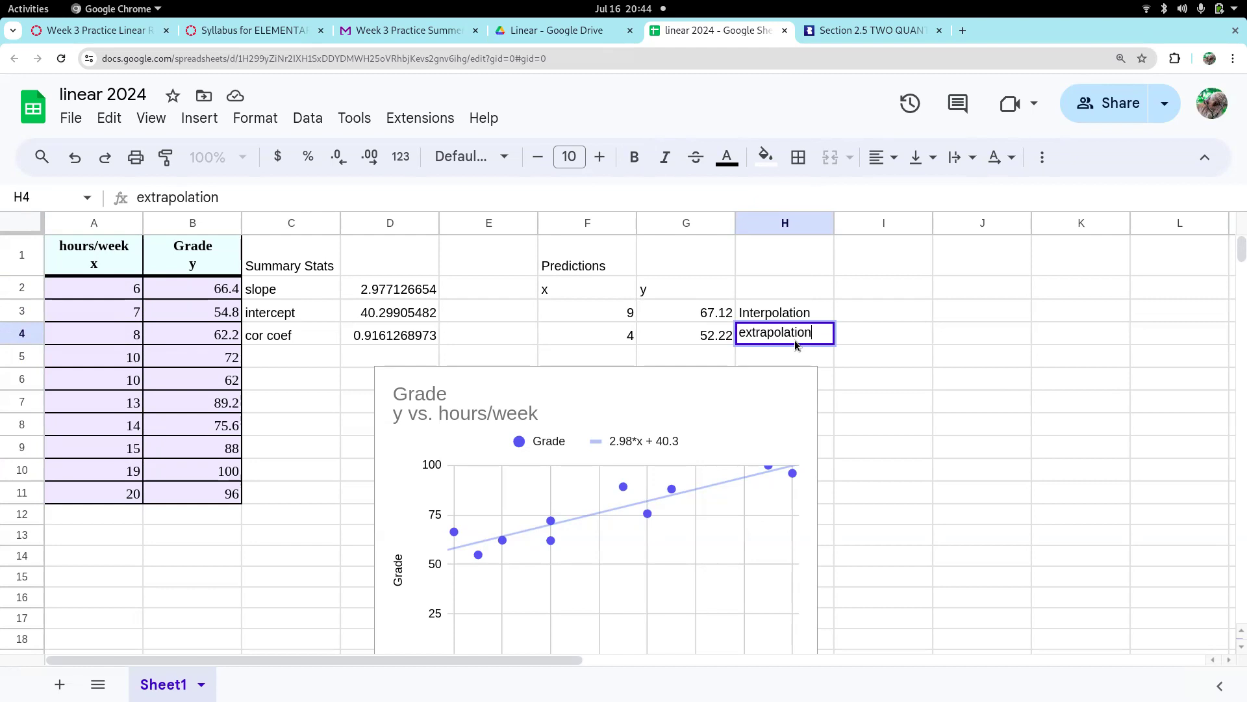
pyautogui.press('Up')
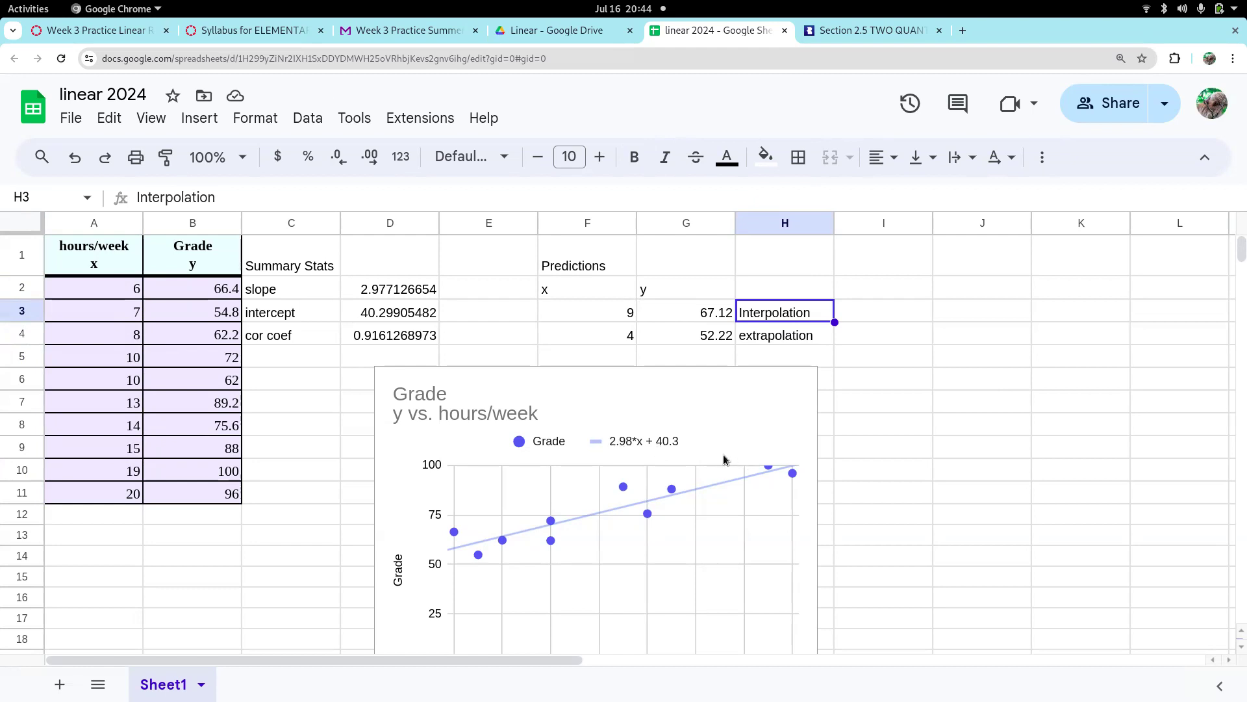
# Check the correlation coefficient in D4 against the prediction for x value 9, and rate that prediction "safe" in I3
pyautogui.click(411, 337)
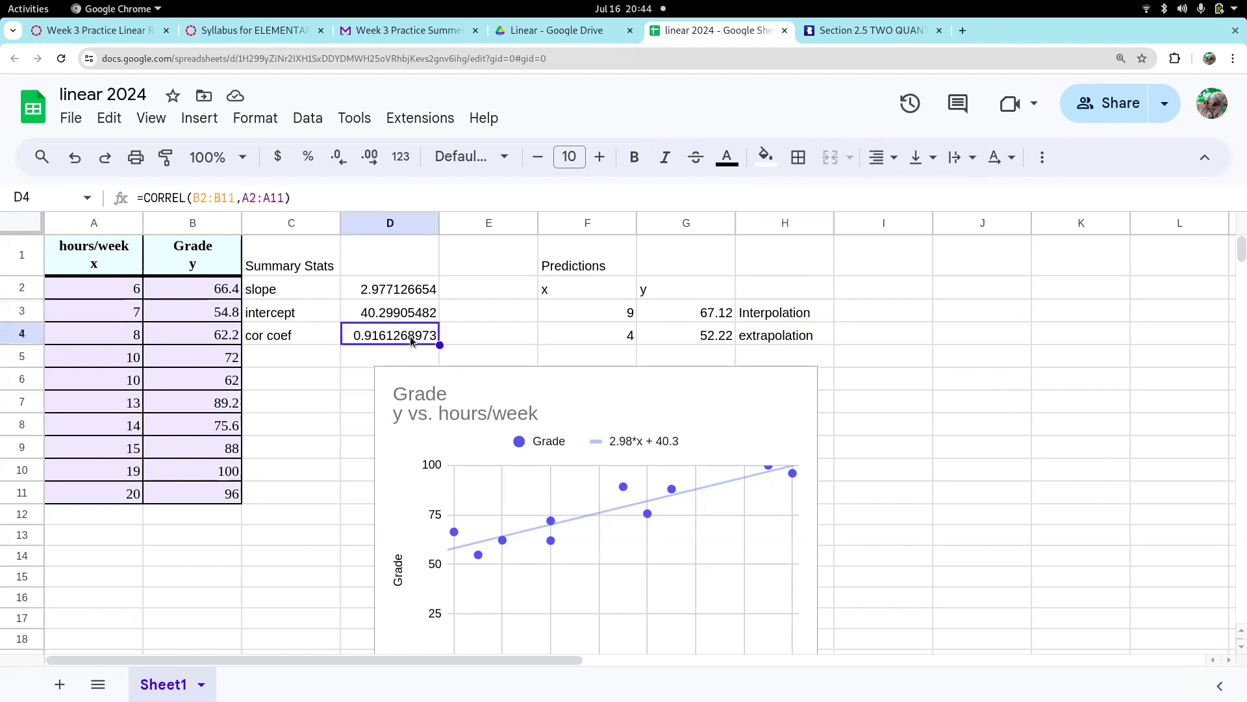
pyautogui.moveTo(610, 314); pyautogui.dragTo(775, 317)
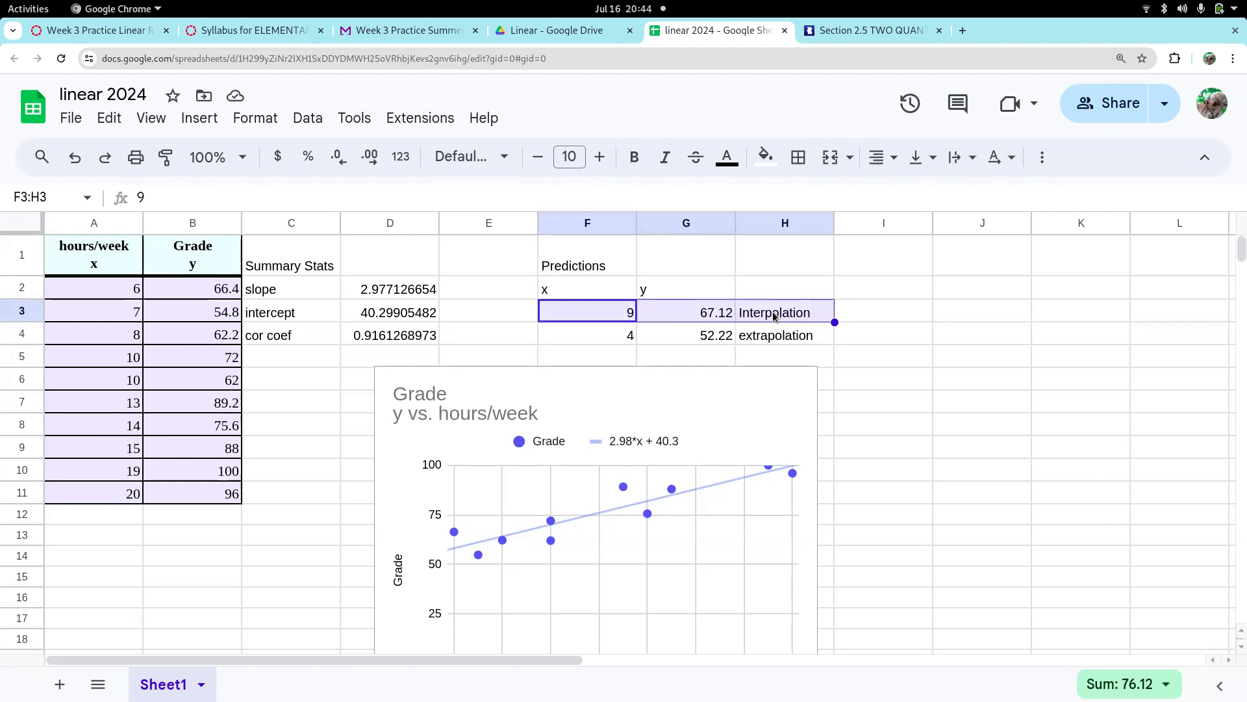
pyautogui.click(888, 318)
pyautogui.write('safe')
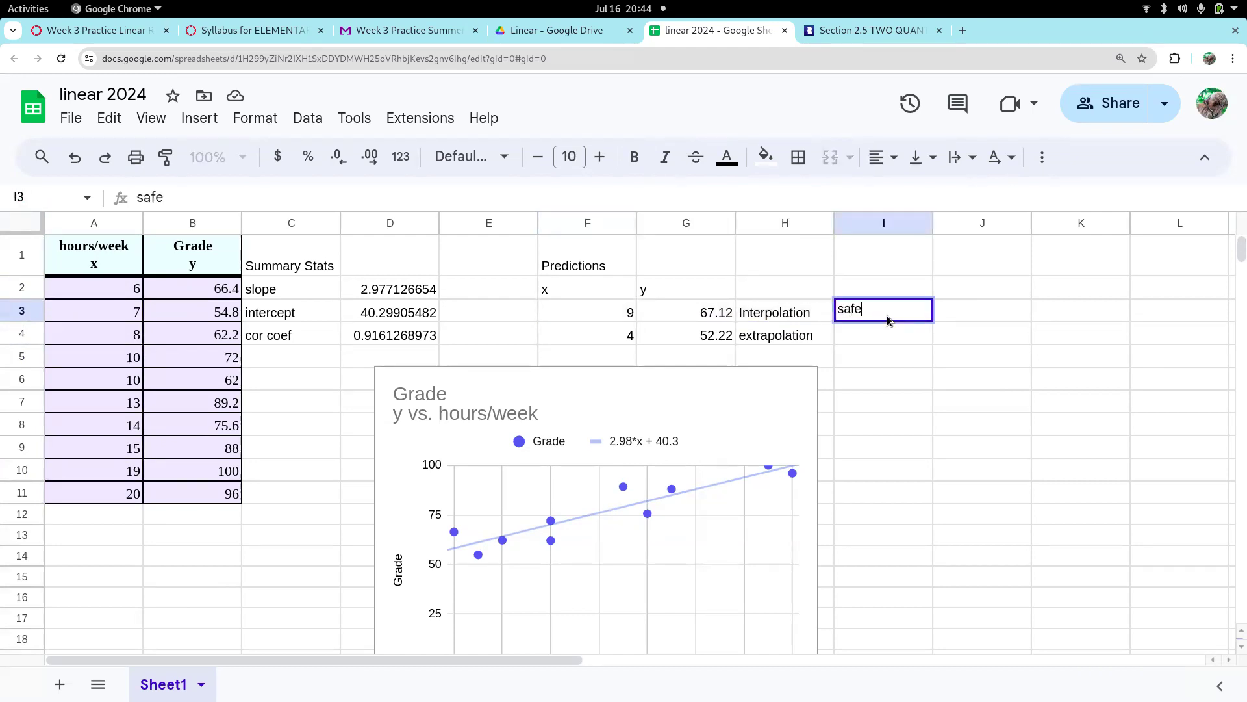
pyautogui.press('Return')
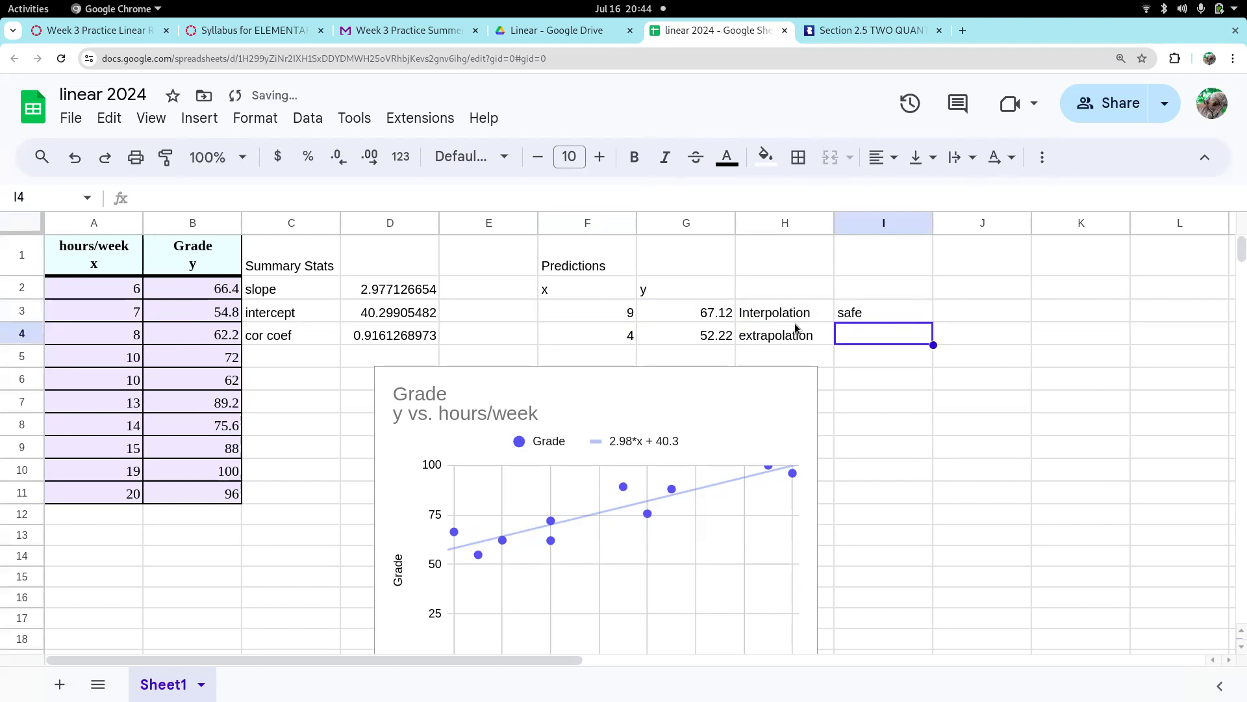
# Weigh the x value 4 against the hours data and correlation coefficient, and rate its prediction "relatively safe" in I4
pyautogui.click(629, 334)
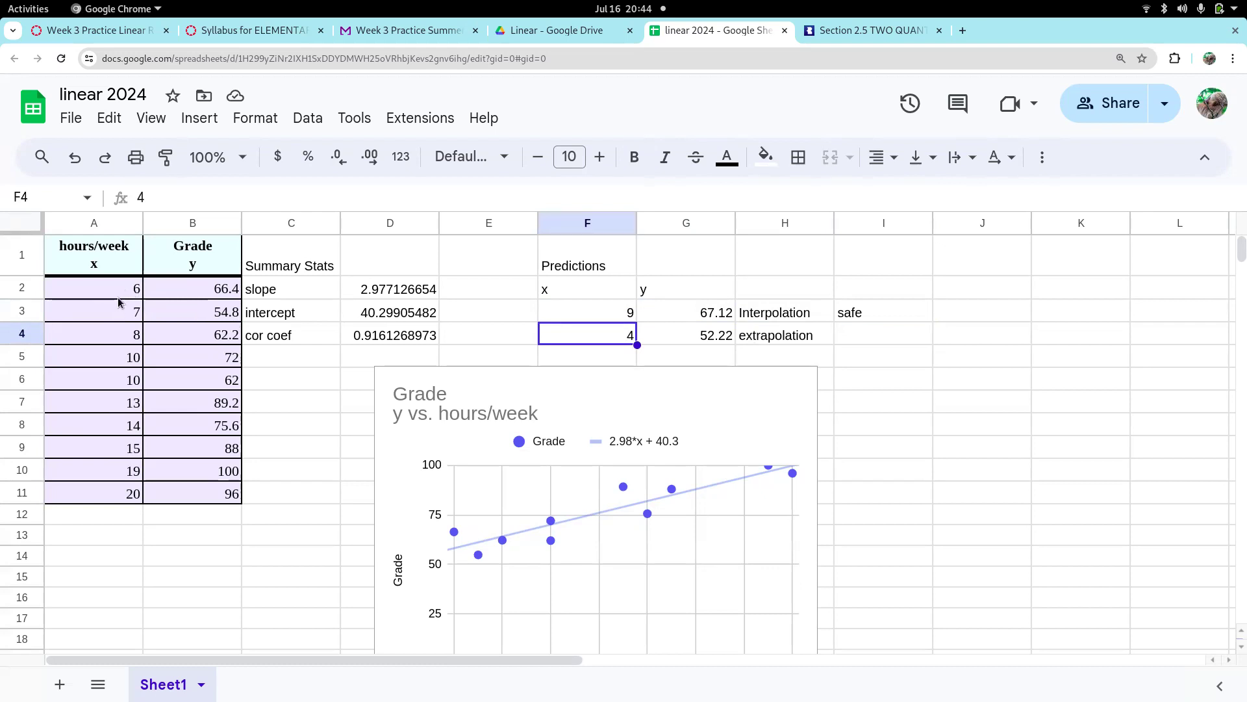
pyautogui.moveTo(119, 296); pyautogui.dragTo(125, 502)
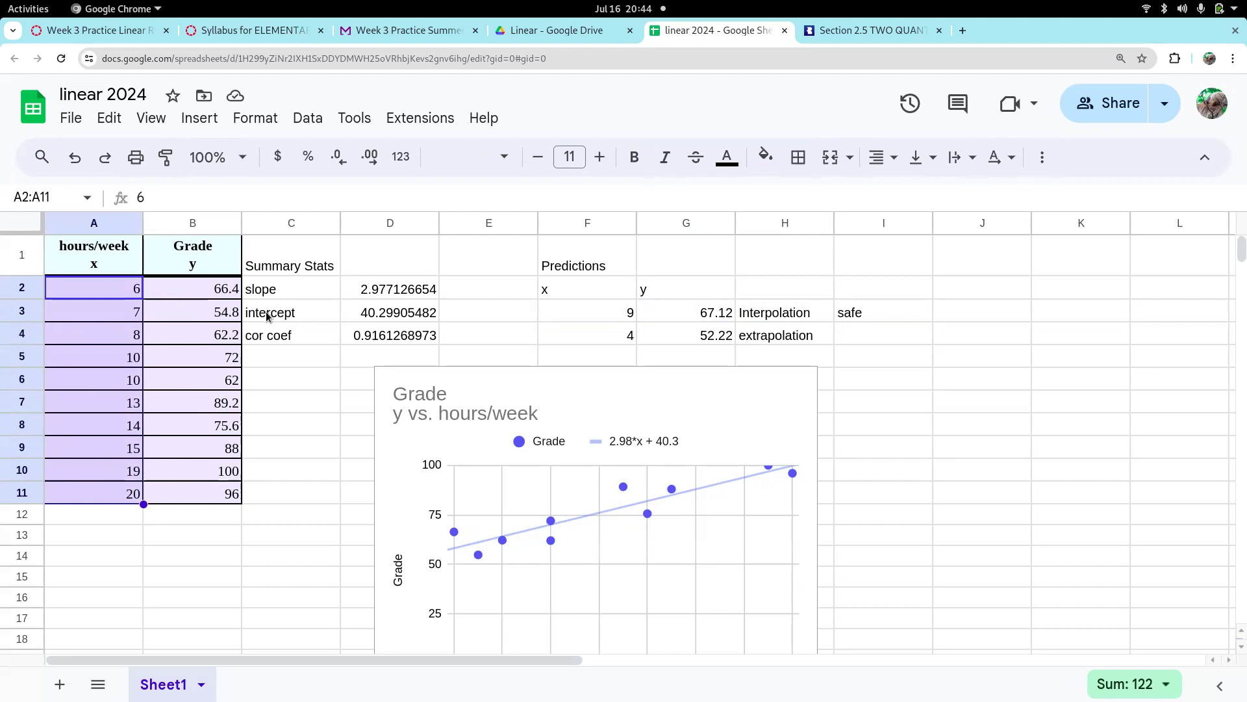
pyautogui.click(381, 341)
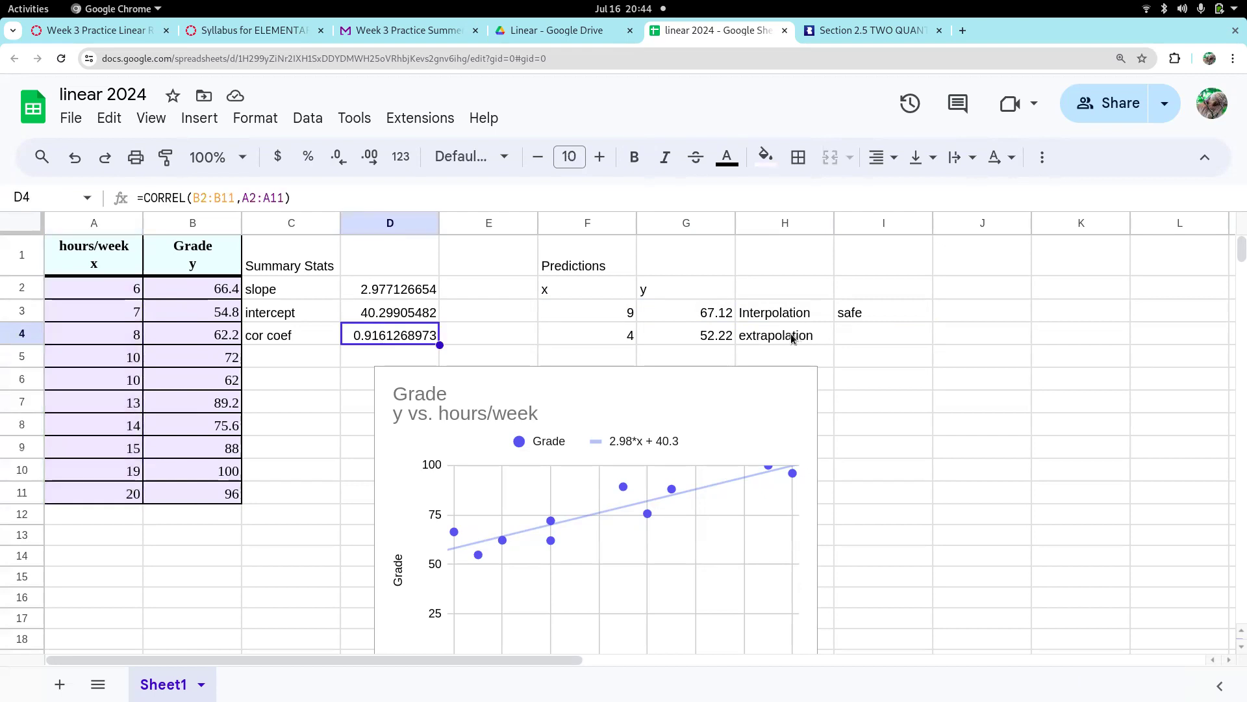
pyautogui.click(611, 340)
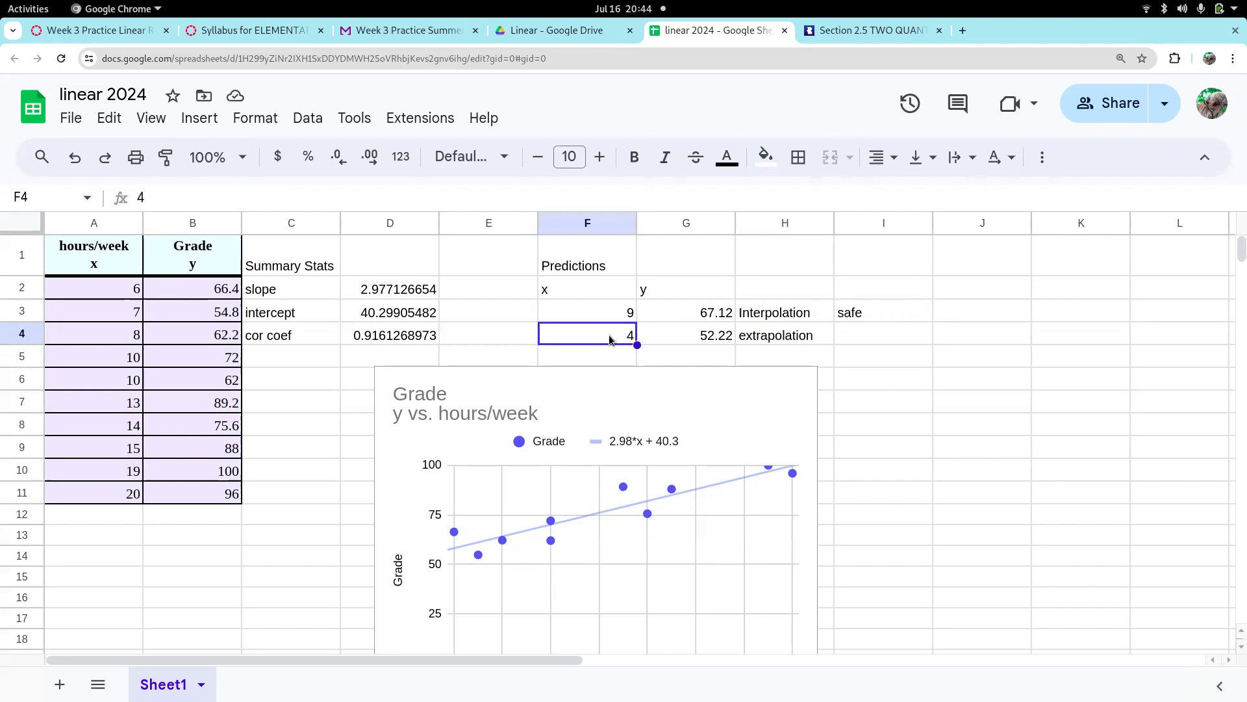
pyautogui.click(874, 335)
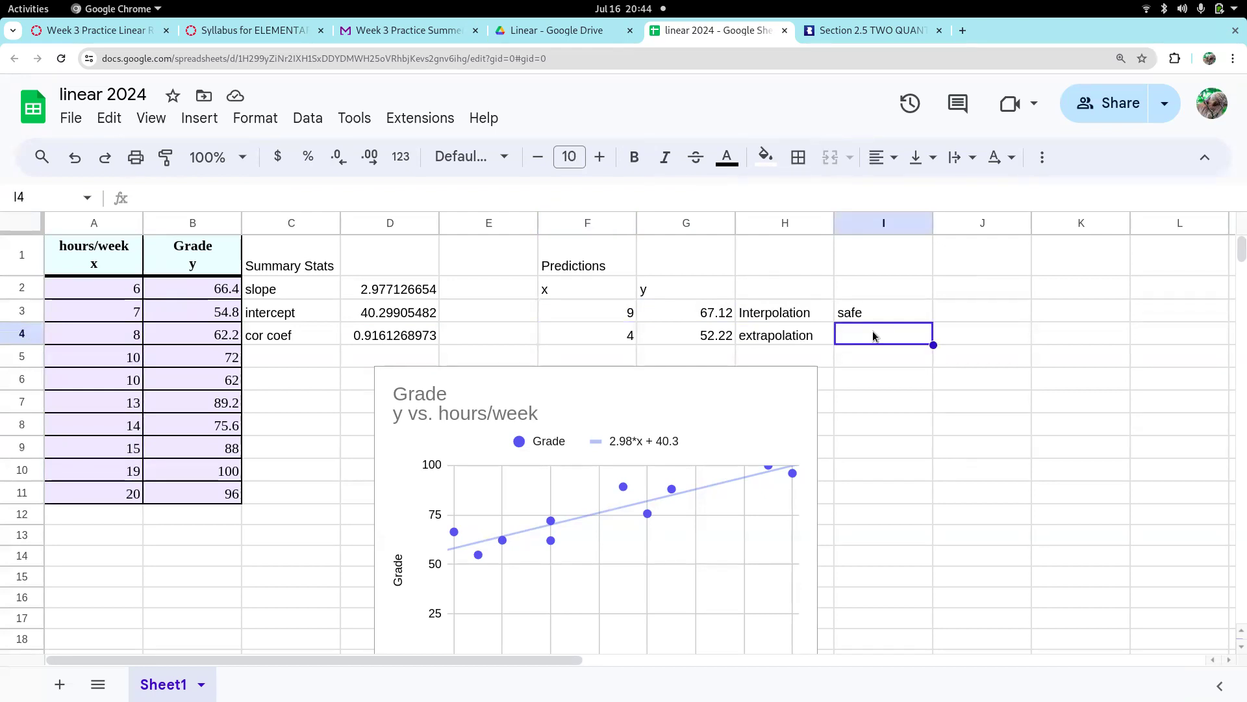
pyautogui.write('rela')
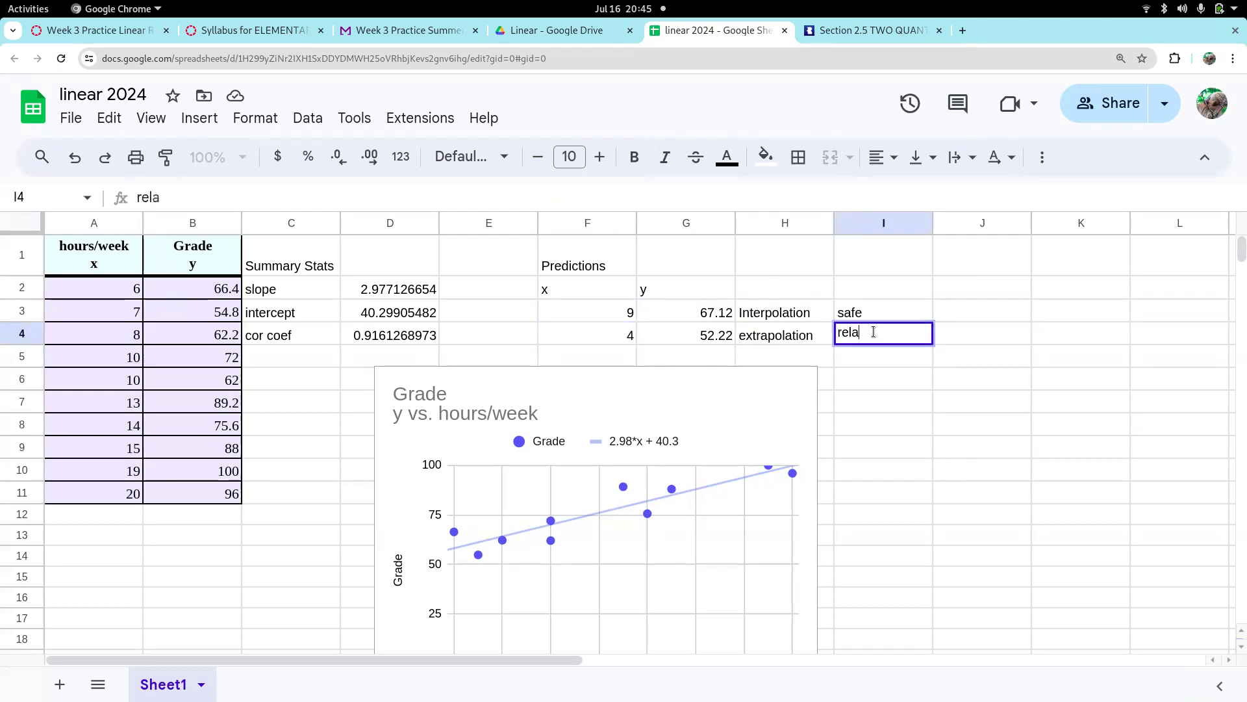
pyautogui.write('tively safe')
pyautogui.press('Return')
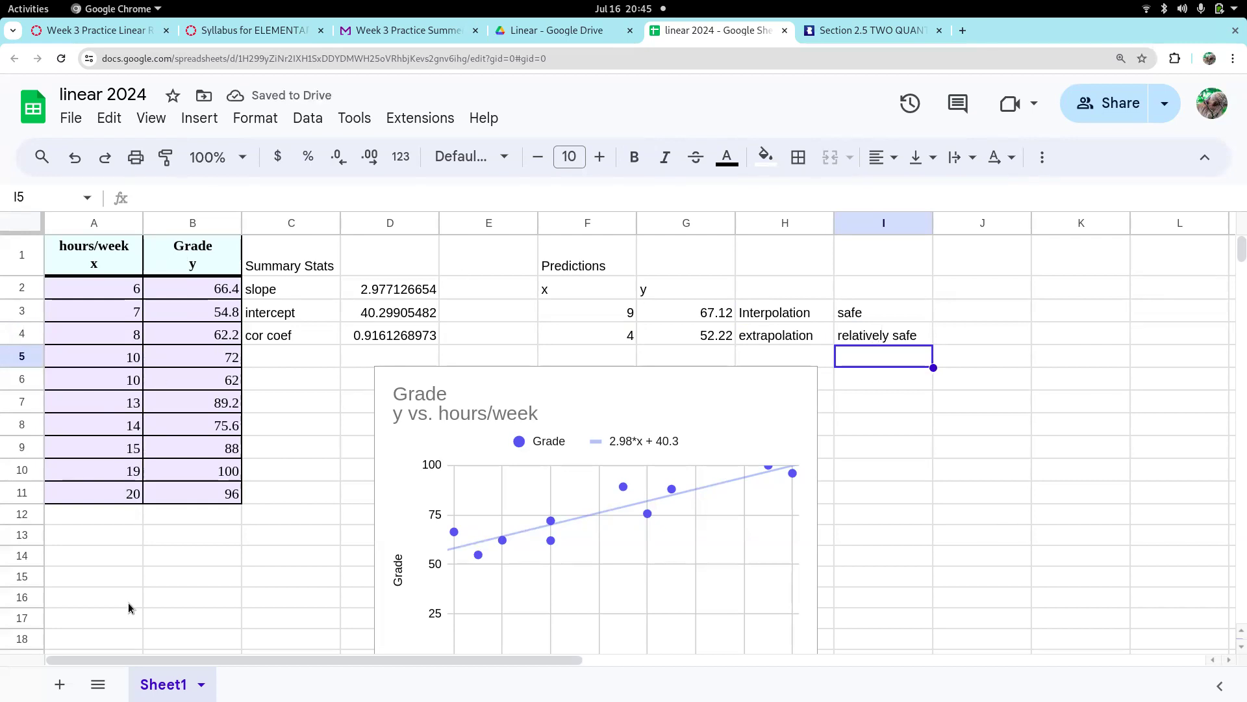
# Review the hours data in A2:A11 and the correlation coefficient in D4 again
pyautogui.moveTo(130, 290); pyautogui.dragTo(121, 500)
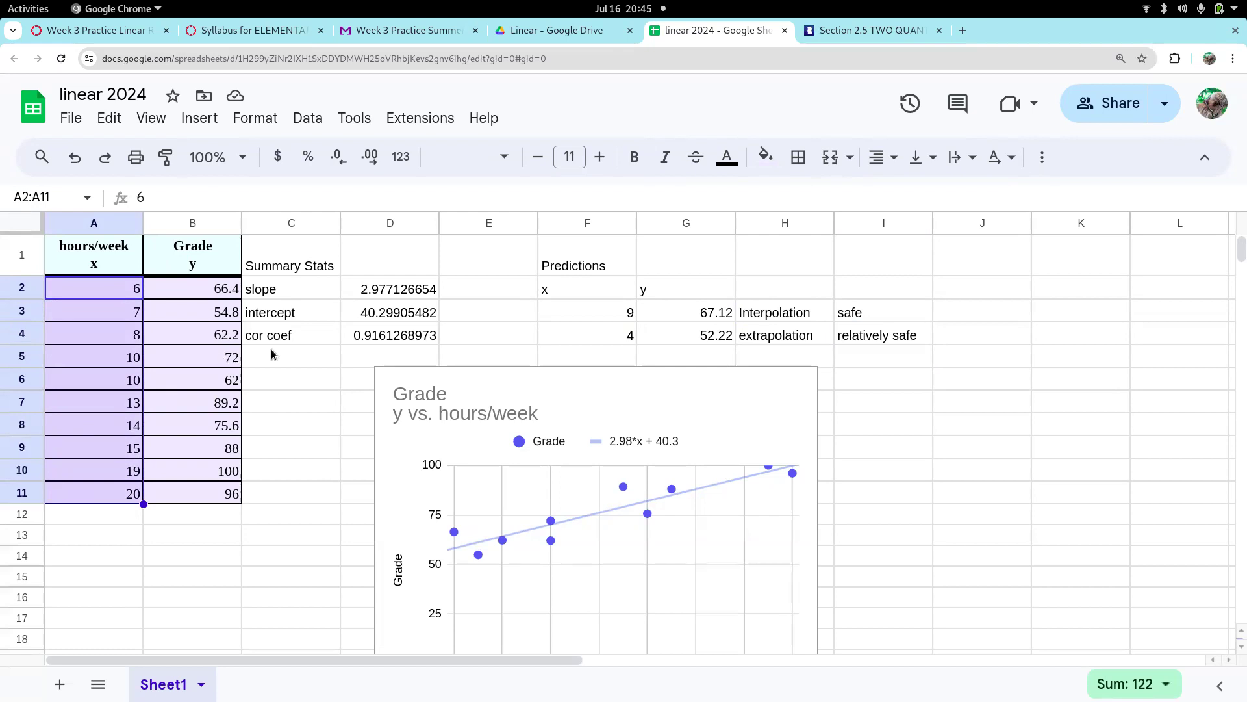
pyautogui.click(378, 334)
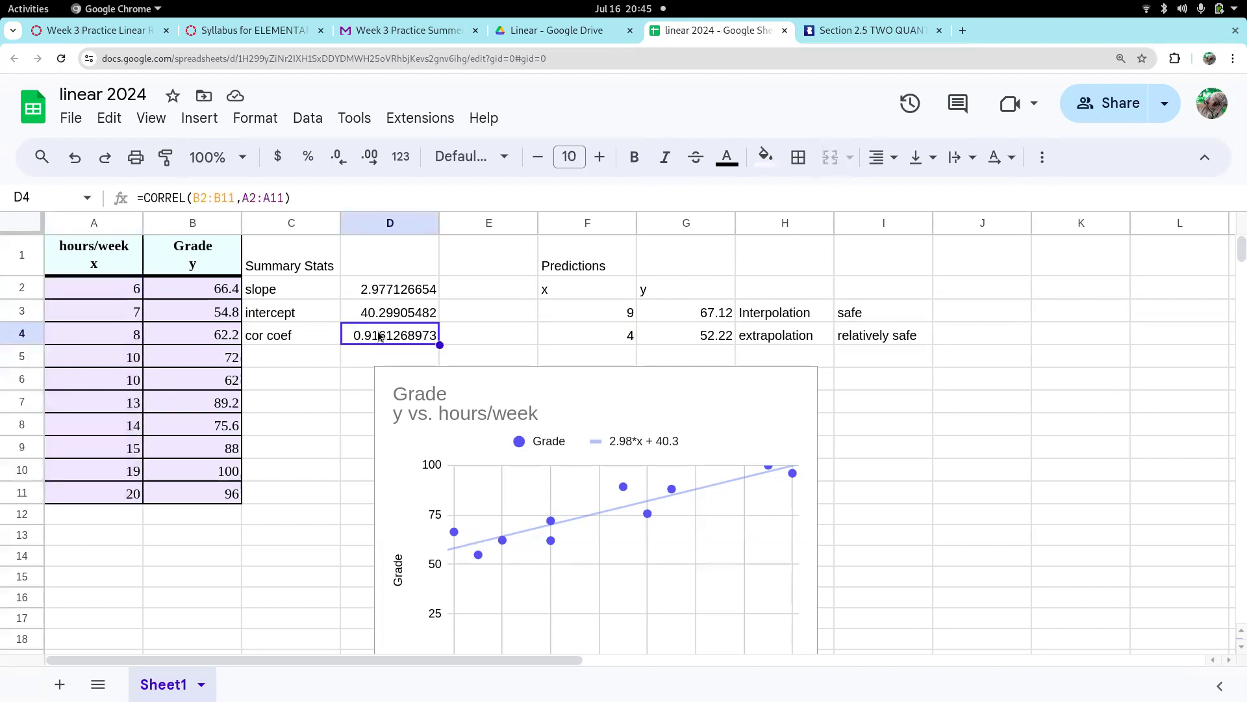